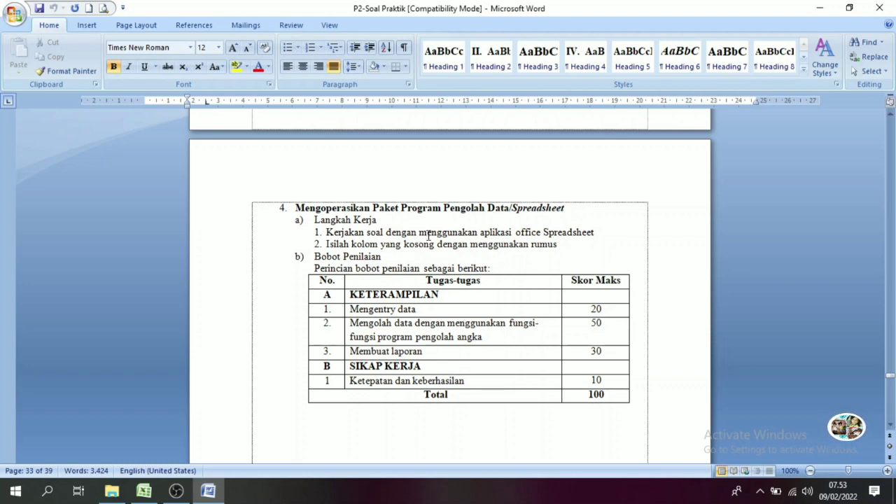
- Scroll down through the task 4 working steps in the Word document
left_click(333, 232)
left_click(379, 220)
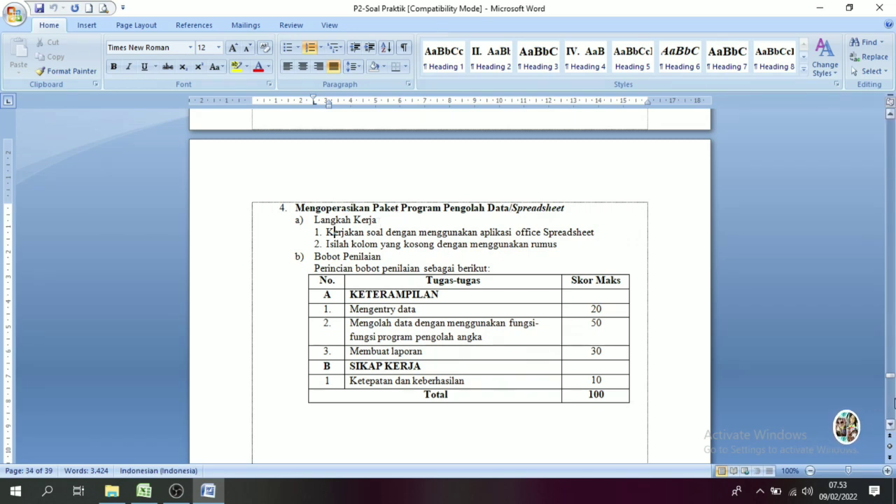
left_click(889, 424)
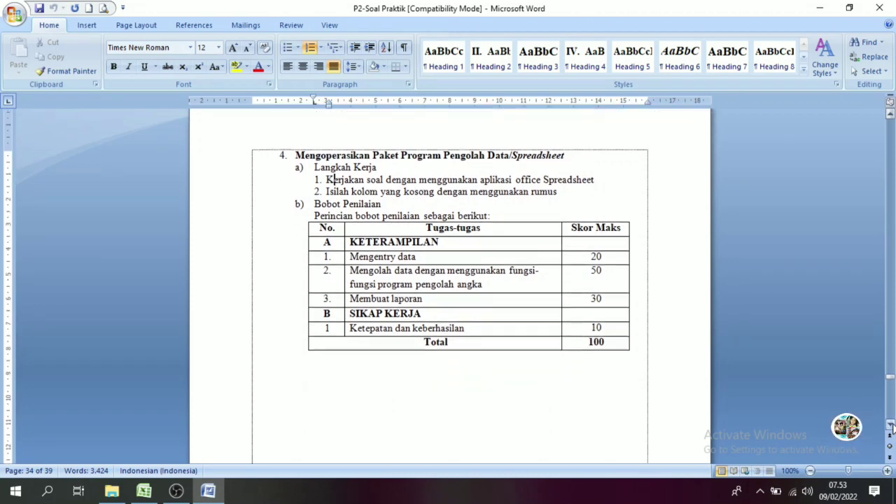
left_click(890, 424)
left_click(889, 424)
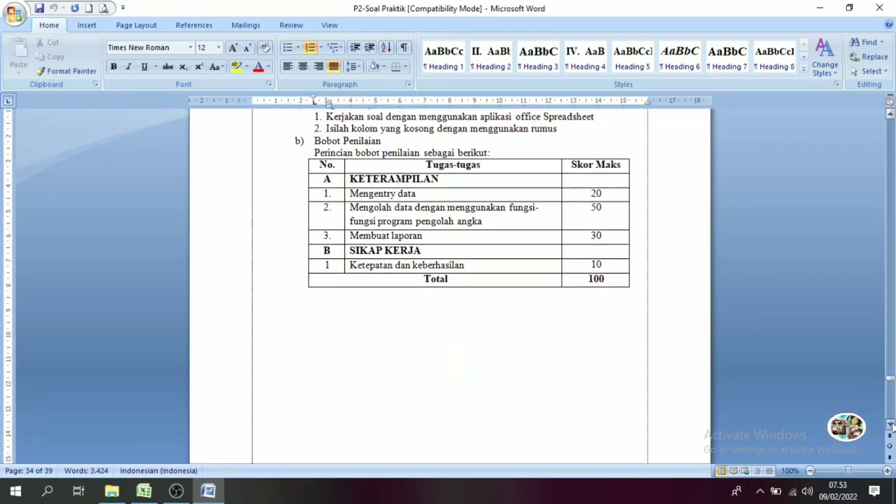
left_click(889, 424)
left_click(890, 424)
left_click(890, 424)
left_click(889, 424)
left_click(889, 424)
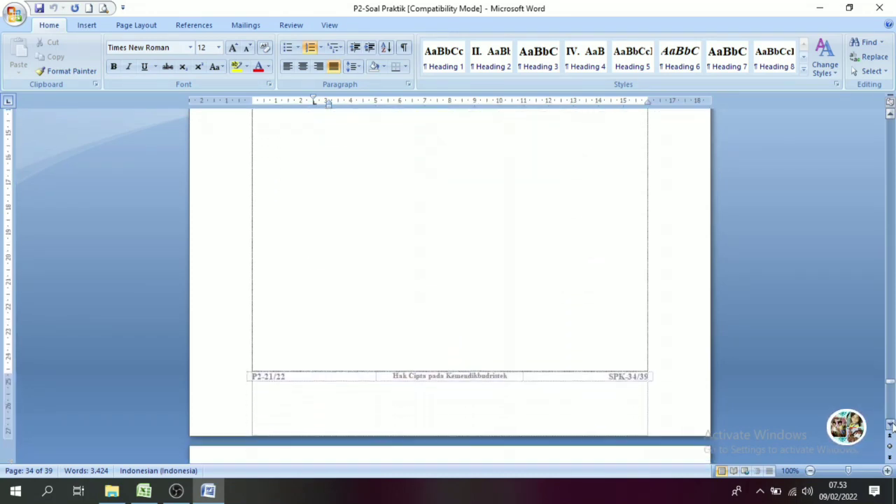
left_click(890, 424)
left_click(889, 424)
left_click(889, 424)
left_click(890, 424)
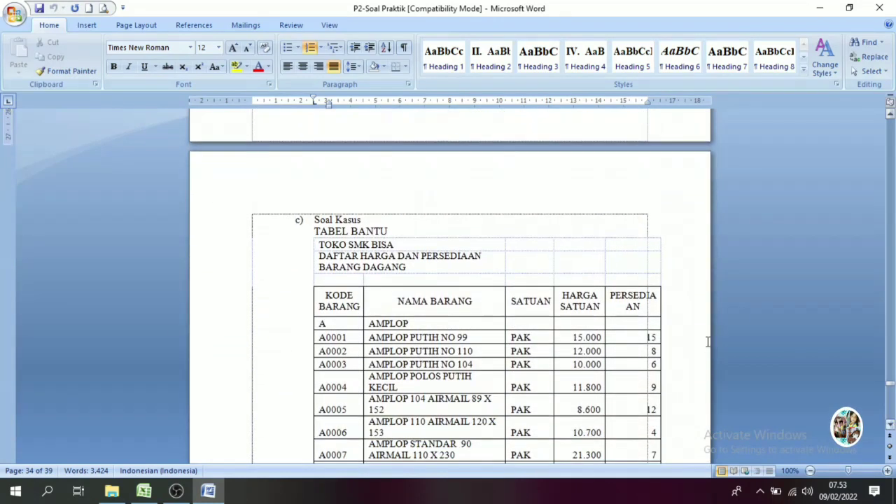
- Continue past the Soal Kasus heading to read the TABEL BANTU price and stock list
left_click(217, 223)
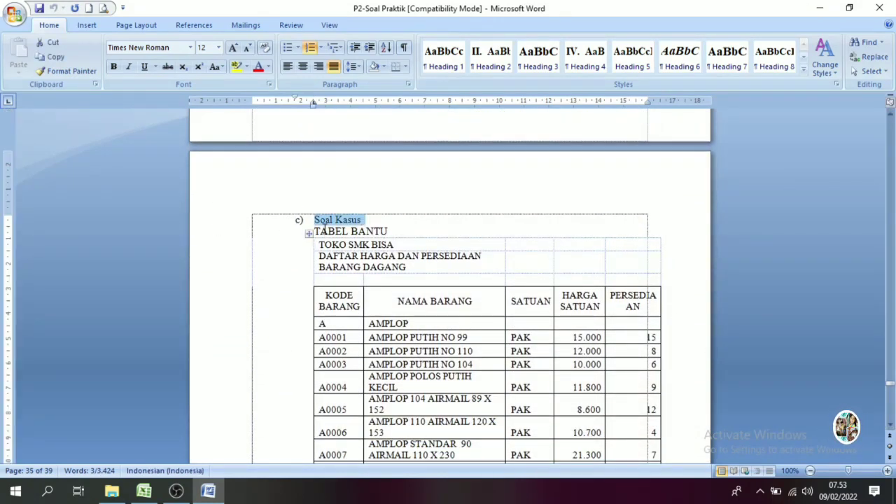
left_click_drag(298, 231, 459, 234)
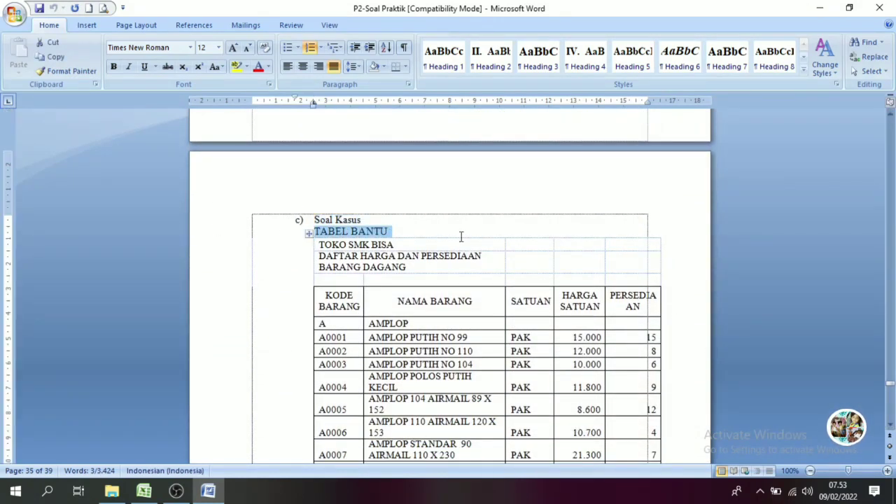
left_click(889, 424)
left_click(890, 424)
left_click(890, 424)
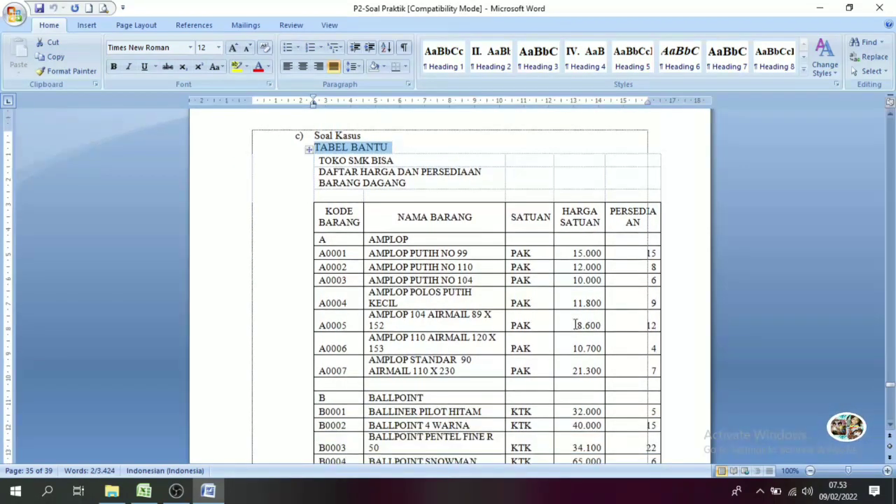
left_click(475, 268)
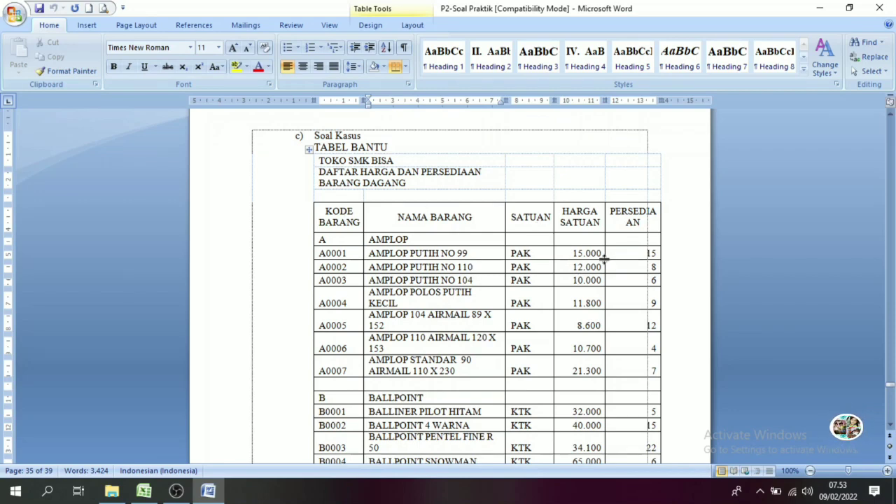
left_click(649, 253)
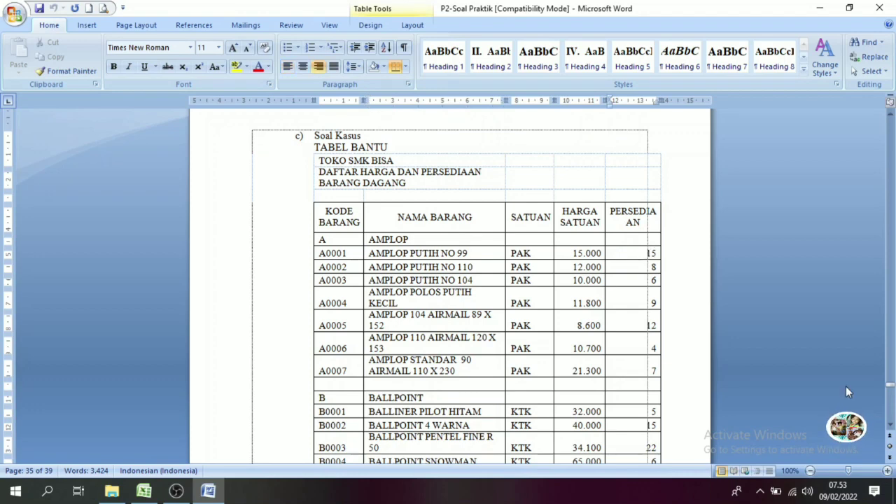
left_click(890, 424)
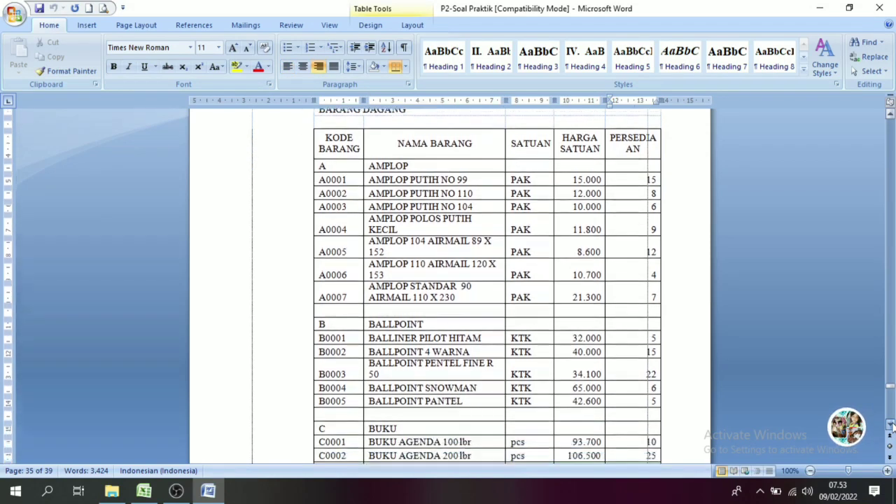
left_click_drag(890, 424, 890, 424)
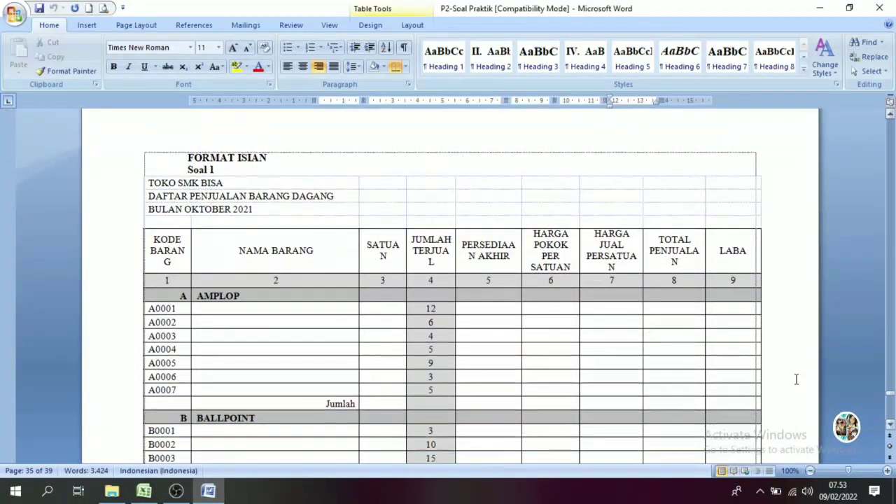
- Look over the FORMAT ISIAN Soal 1 sales table for BULAN OKTOBER 2021
left_click(116, 154)
left_click(108, 171)
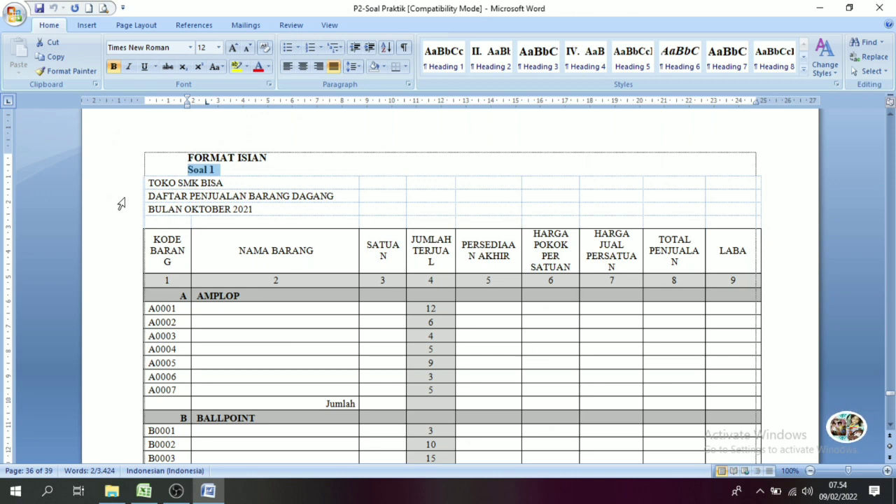
left_click(388, 208)
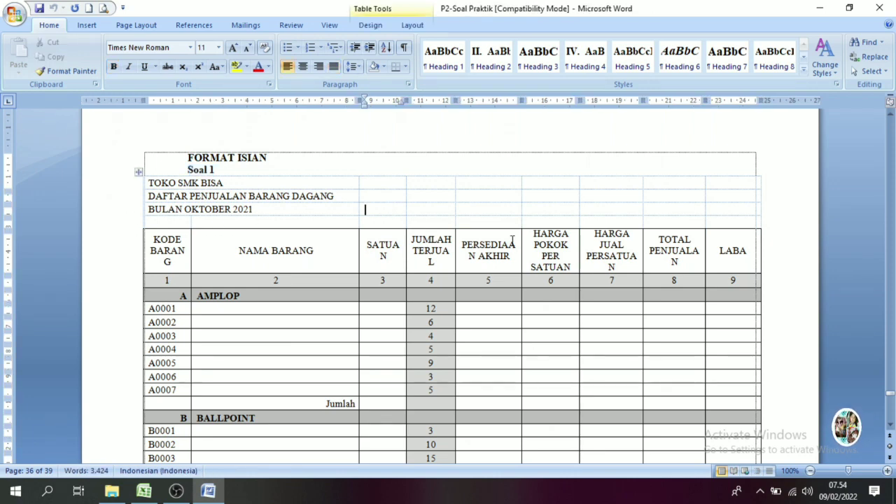
left_click(891, 193)
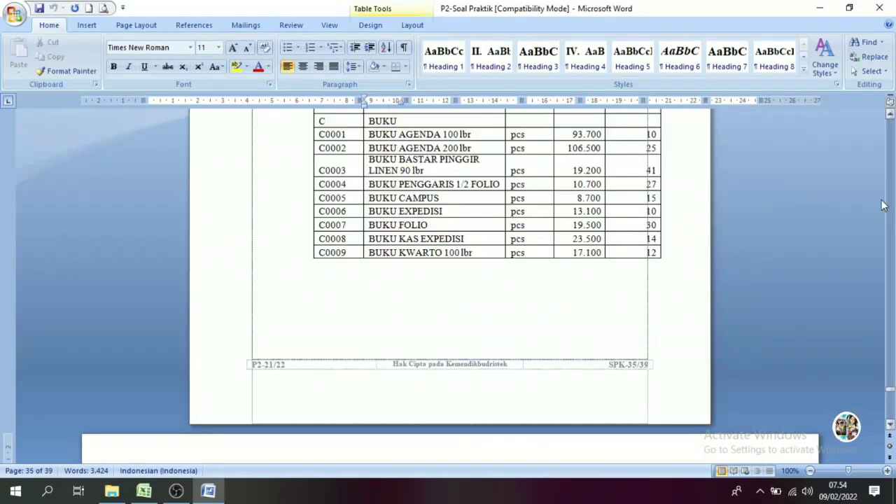
left_click(890, 209)
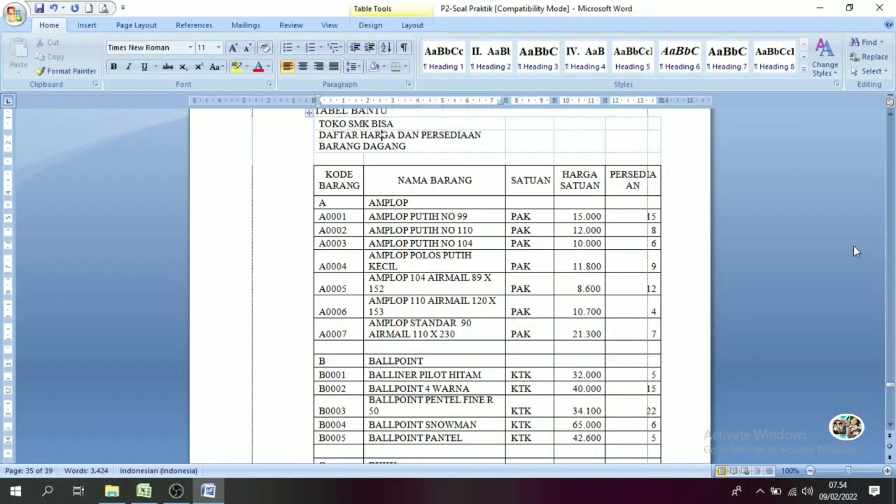
left_click(892, 412)
left_click(892, 413)
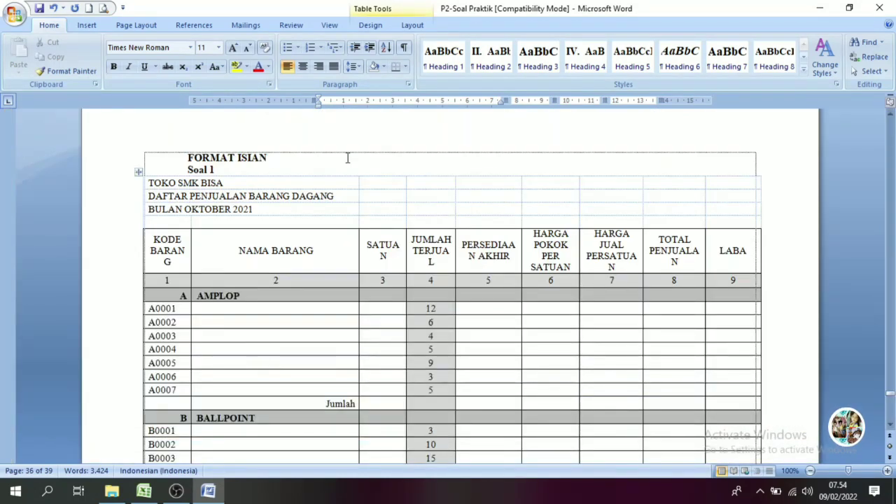
left_click(367, 309)
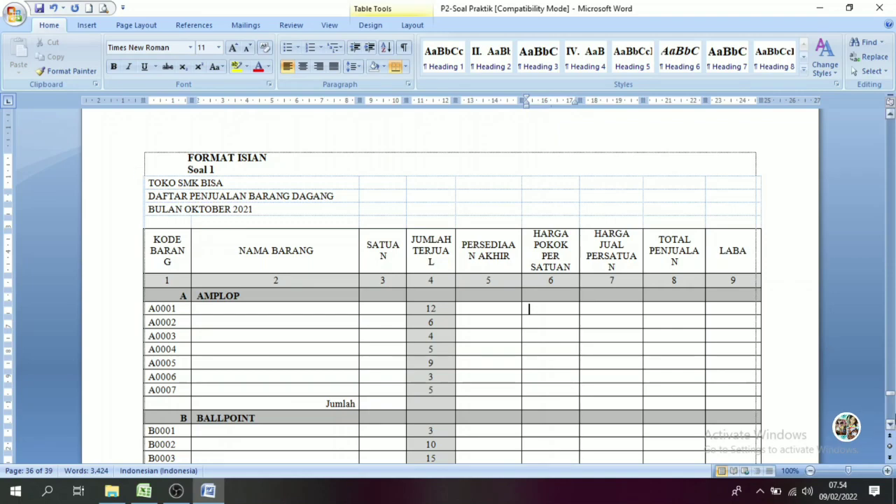
left_click(890, 425)
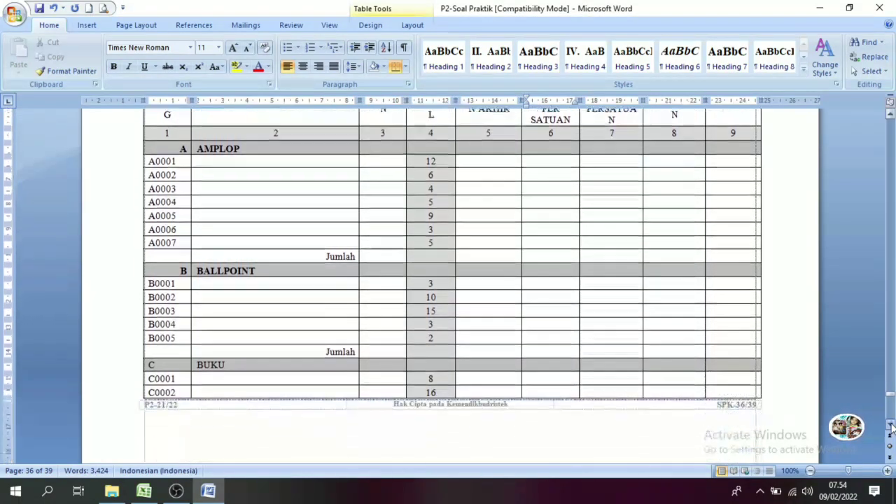
- Scroll through the Pertanyaan task list, then bring the Excel workbook to the front
scroll(560, 396, "down", 2)
scroll(560, 396, "down", 2)
scroll(560, 396, "down", 2)
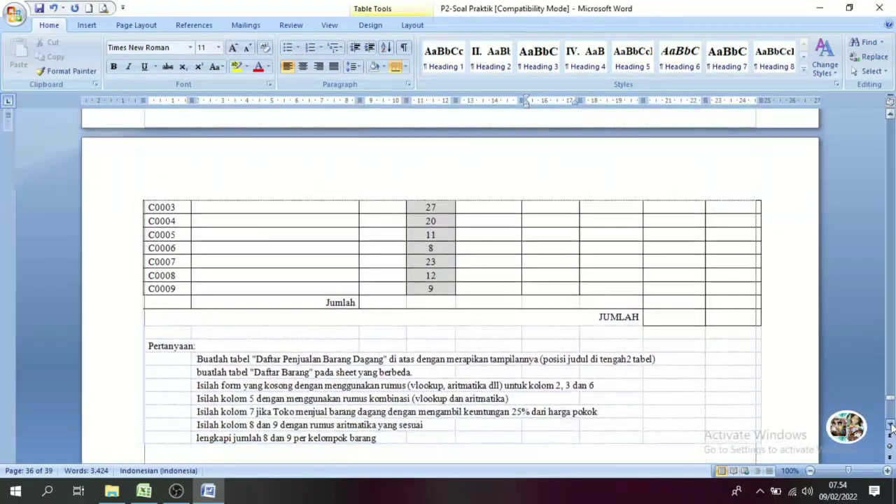
scroll(560, 396, "down", 2)
mouse_move(268, 327)
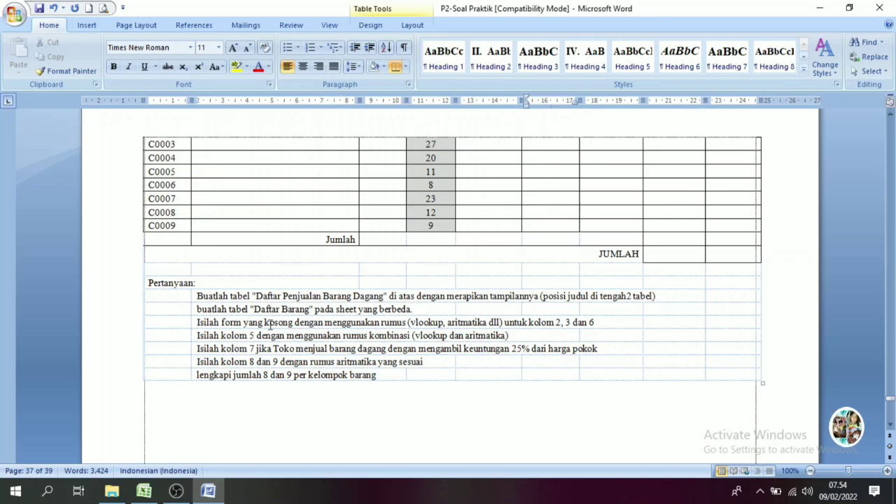
scroll(893, 166, "up", 5)
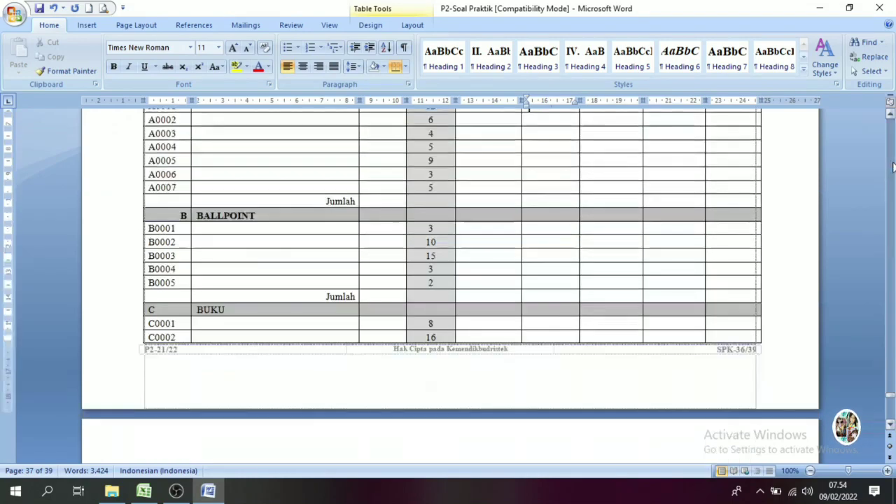
scroll(420, 259, "up", 9)
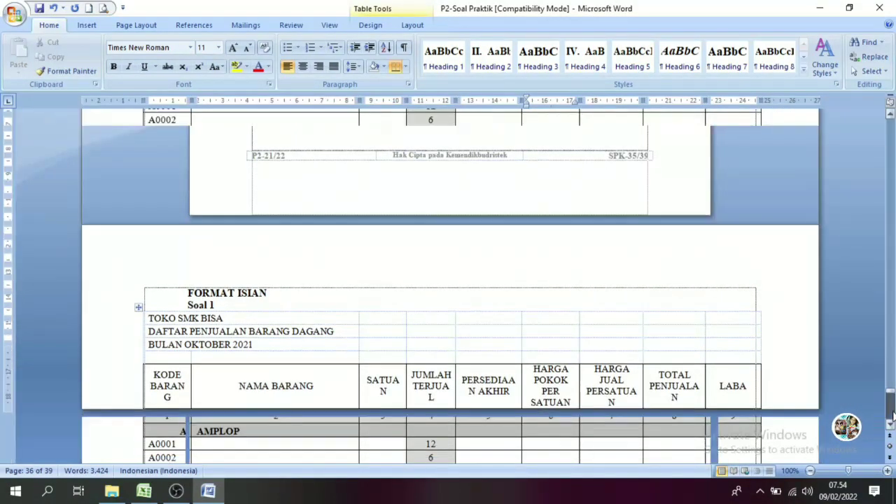
scroll(520, 259, "down", 10)
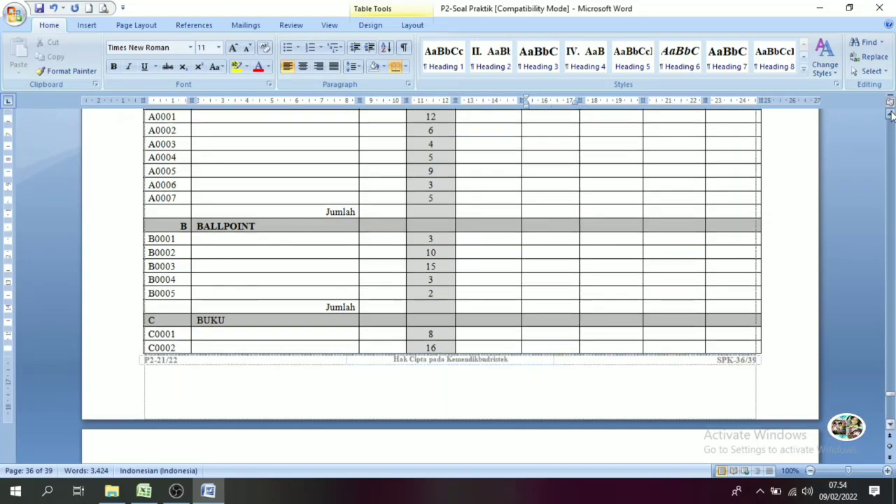
scroll(255, 265, "up", 5)
scroll(254, 264, "up", 5)
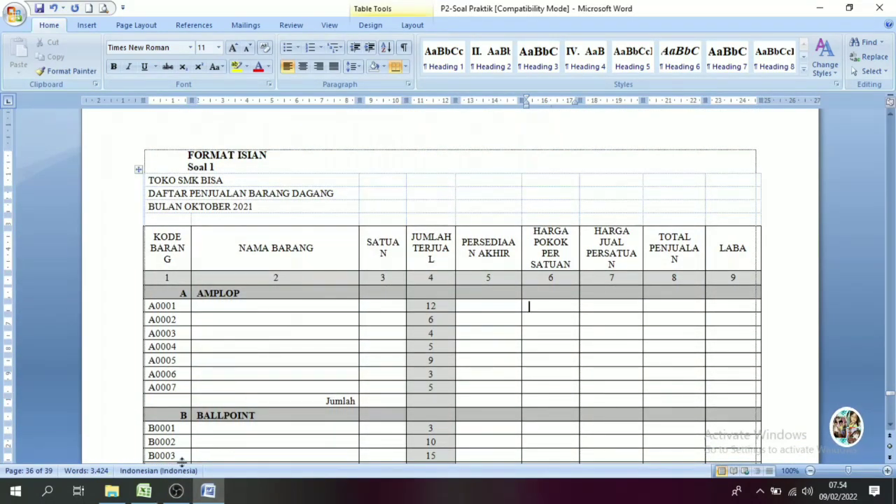
left_click(144, 491)
- View Sheet2's TOKO SMK BISA sales table from cell A2, then return to Word
left_click(102, 459)
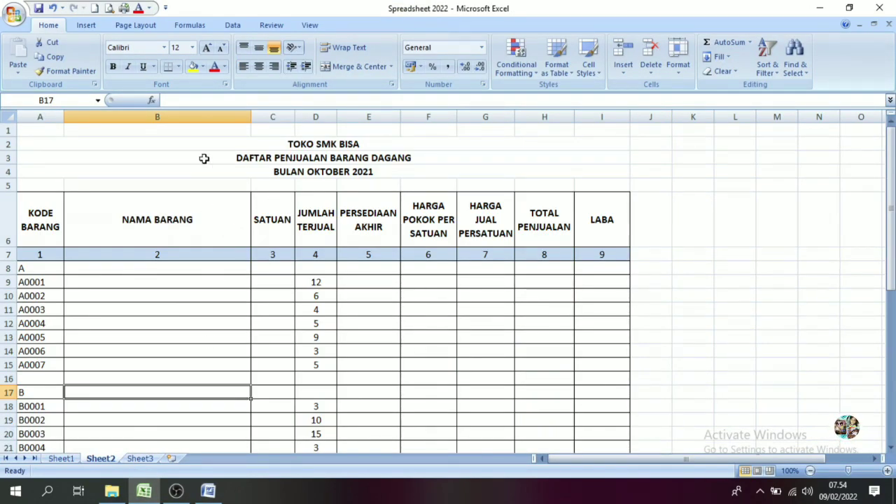
left_click(233, 144)
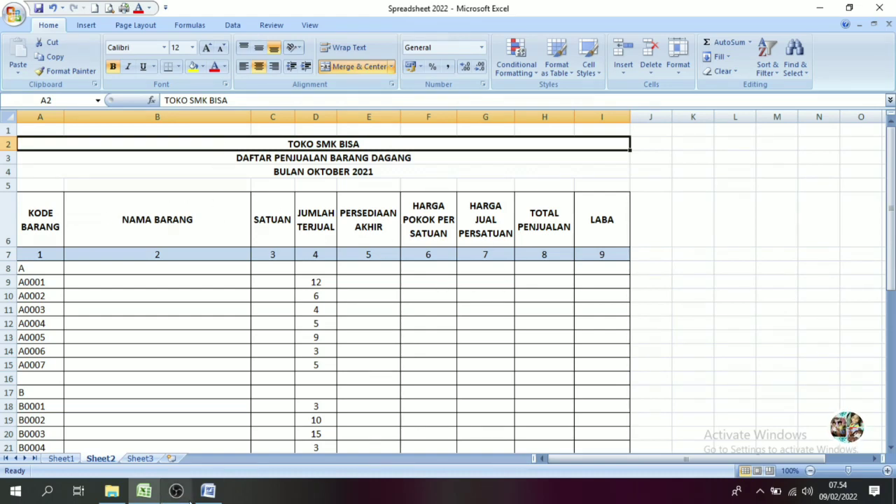
left_click(208, 490)
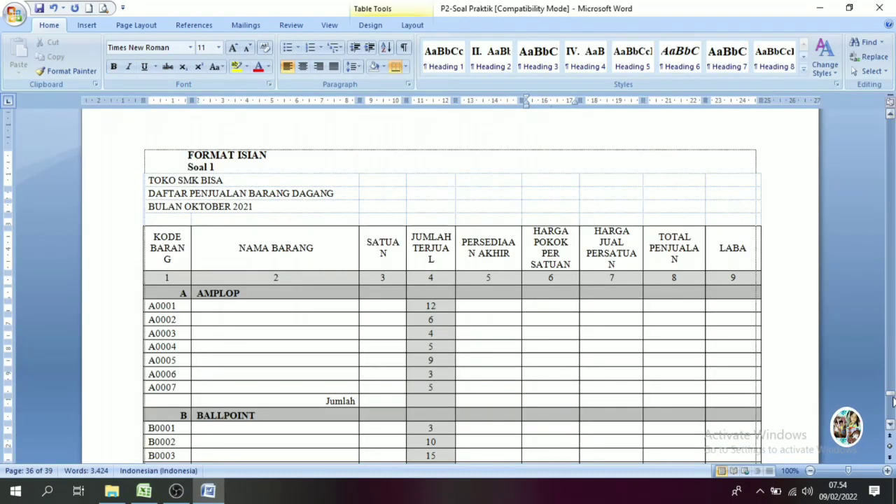
- Scroll back up to the TABEL BANTU table under 'c) Soal Kasus', then switch to Excel
scroll(890, 425, "down", 6)
scroll(890, 424, "down", 2)
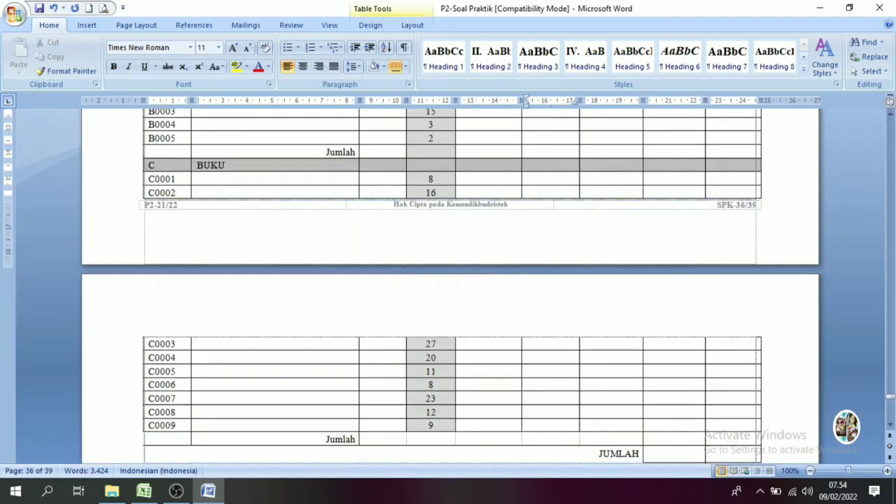
scroll(791, 384, "down", 8)
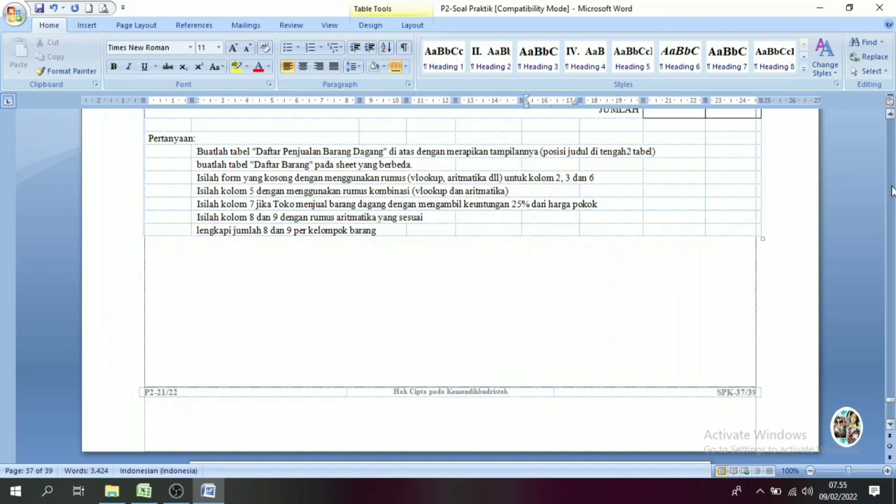
scroll(891, 199, "up", 3)
scroll(890, 197, "up", 8)
scroll(891, 196, "up", 6)
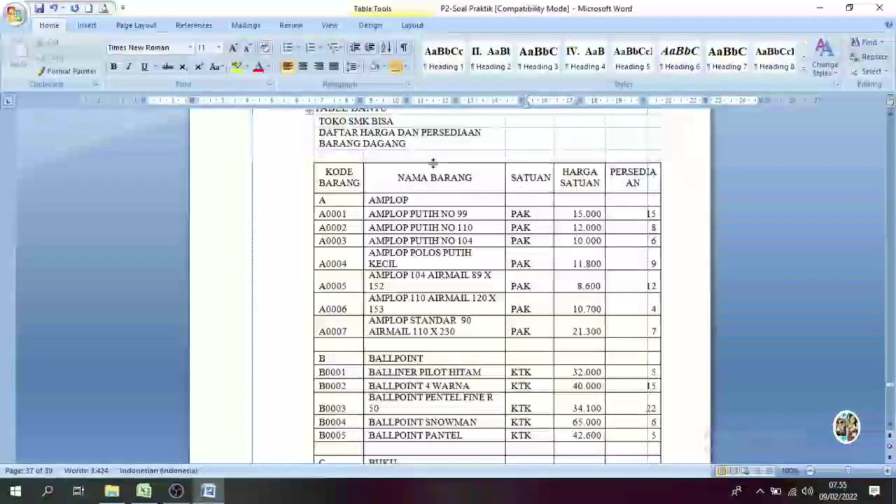
left_click(890, 113)
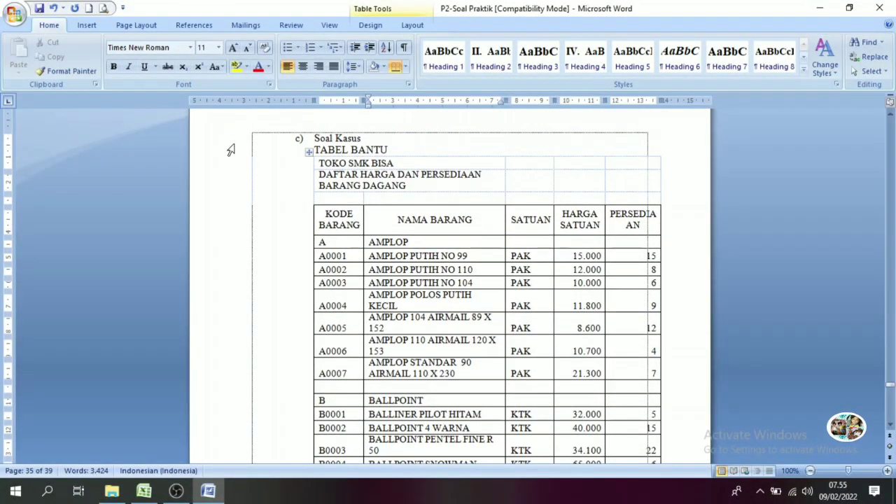
left_click(143, 490)
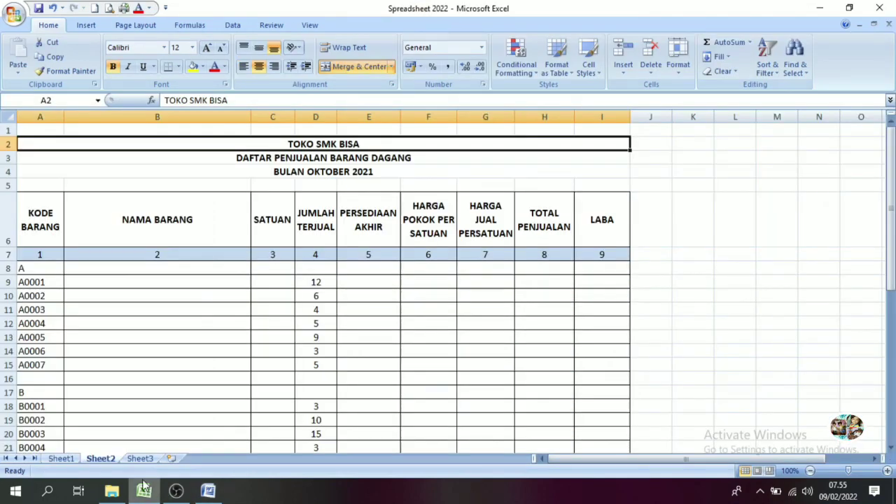
- Select Sheet1's price and stock table B6:F32 for comparison, then return to Word
left_click(61, 459)
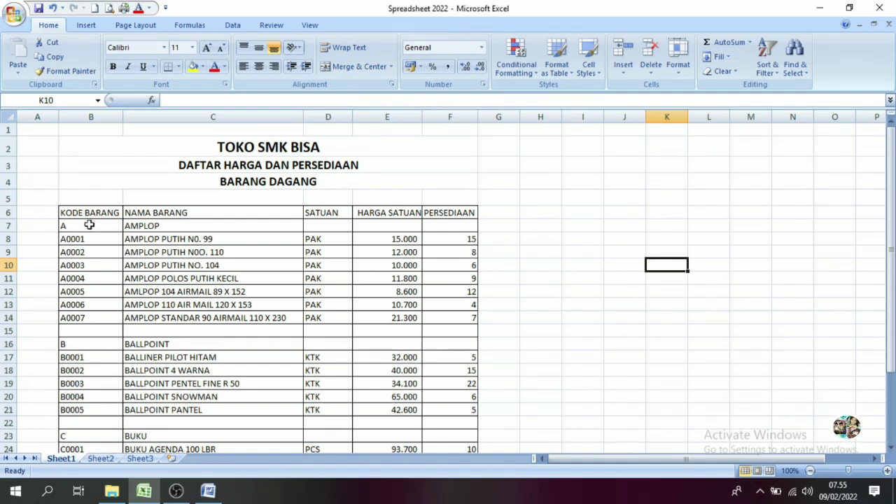
mouse_move(70, 212)
left_mouse_down()
mouse_move(458, 383)
mouse_move(445, 468)
left_mouse_up()
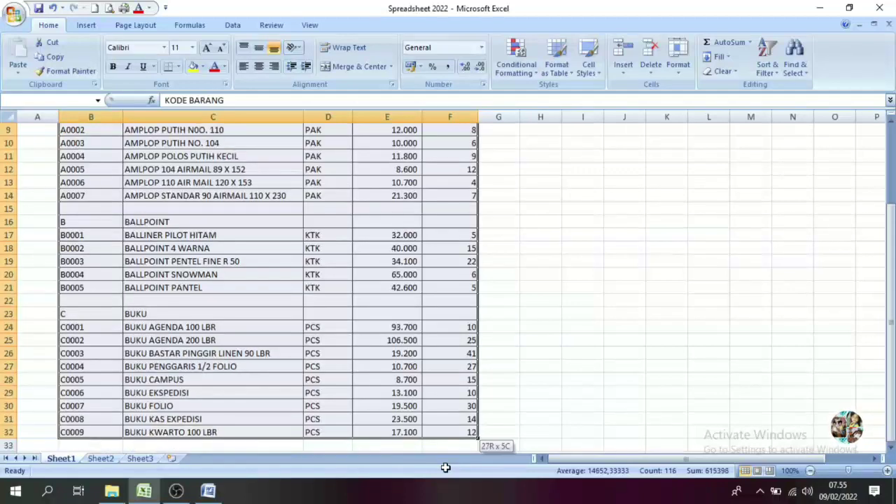
left_click_drag(445, 468, 444, 414)
left_click(624, 313)
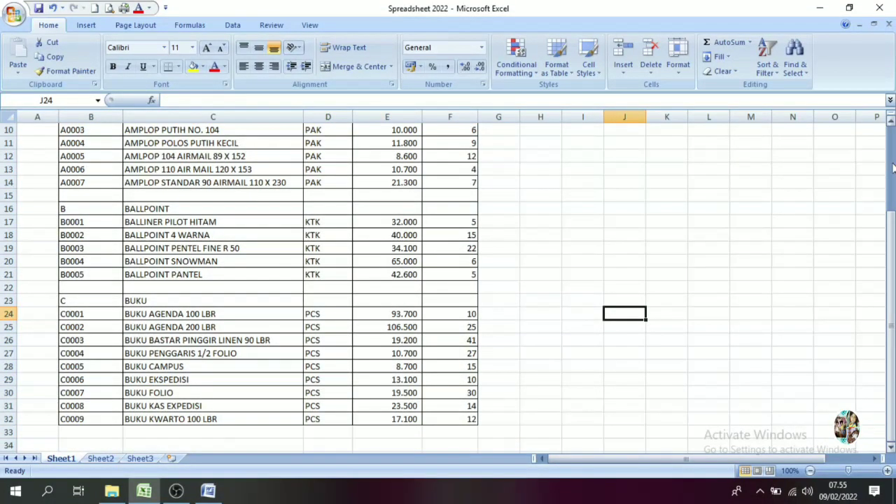
scroll(884, 163, "up", 3)
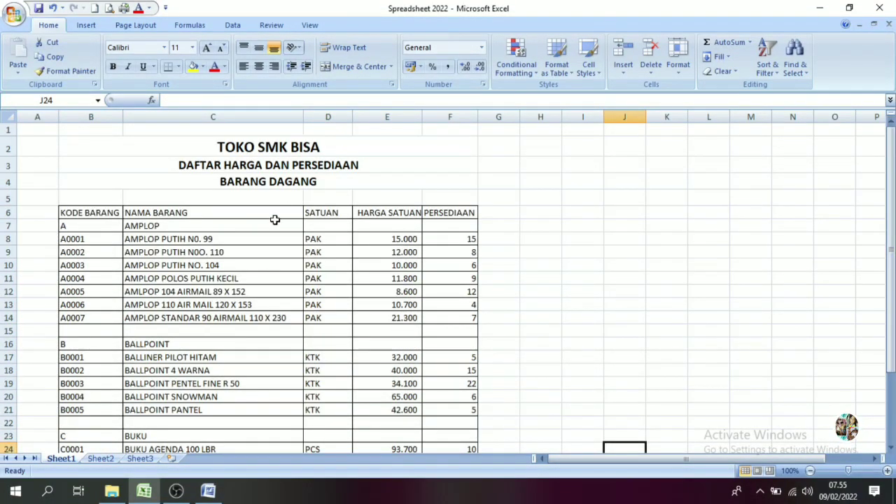
left_click_drag(110, 151, 120, 279)
left_click(441, 279)
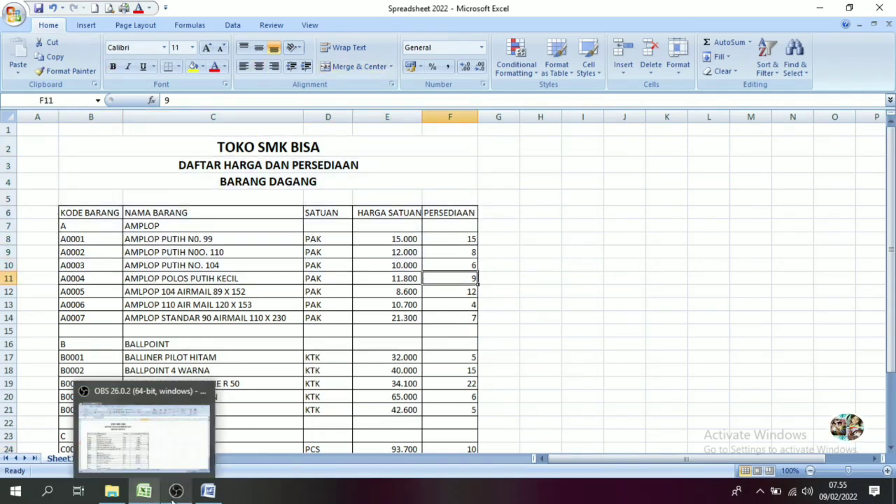
left_click(208, 490)
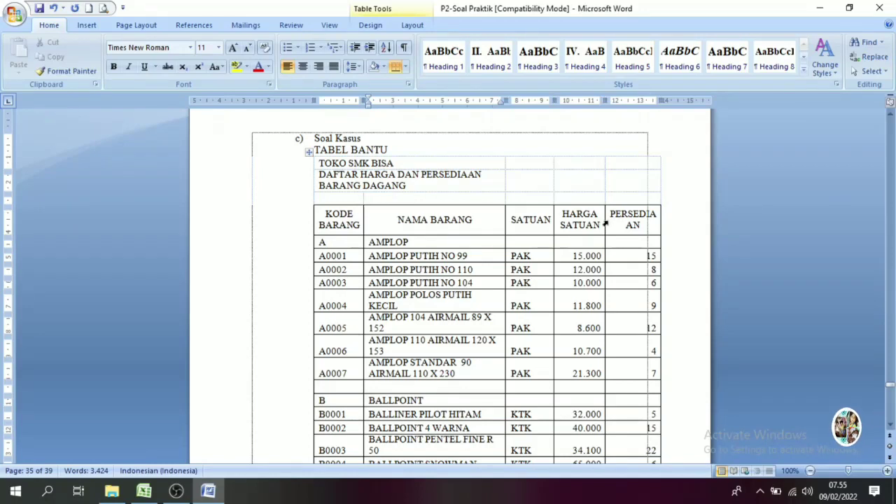
- Read down through the FORMAT ISIAN sales form in the Word document
left_click(143, 489)
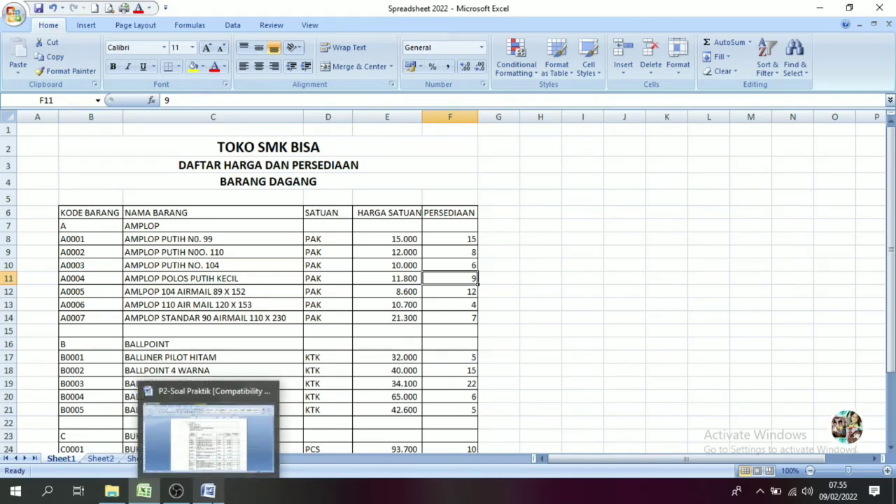
left_click(208, 490)
scroll(892, 425, "down", 1)
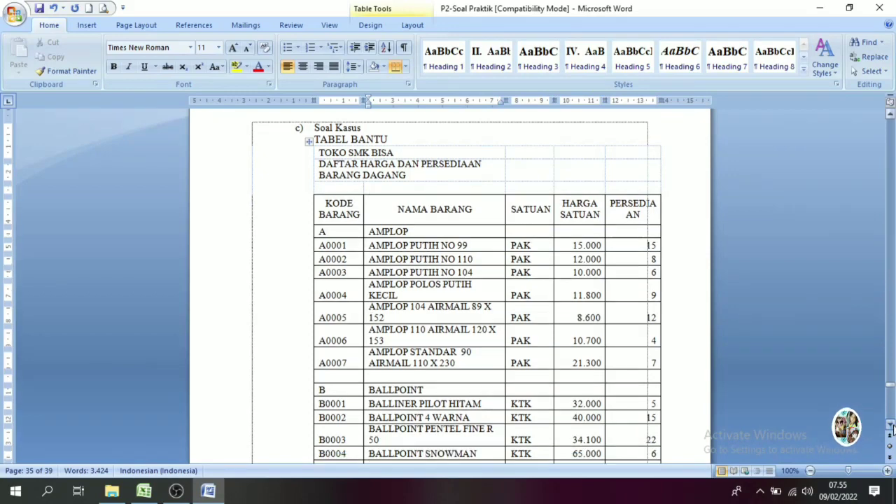
scroll(891, 426, "down", 1)
scroll(892, 425, "down", 2)
scroll(892, 427, "down", 2)
scroll(891, 425, "down", 2)
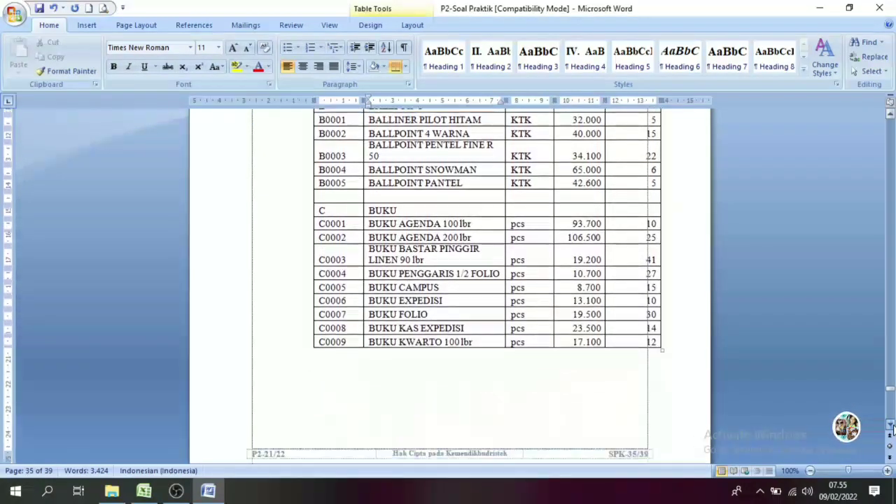
scroll(891, 425, "down", 2)
scroll(892, 425, "down", 2)
scroll(891, 425, "down", 2)
scroll(892, 426, "down", 2)
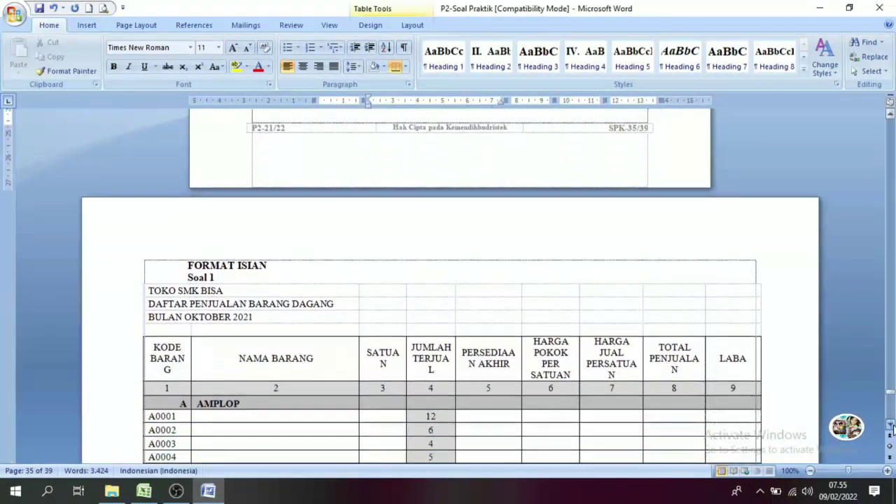
scroll(891, 426, "down", 2)
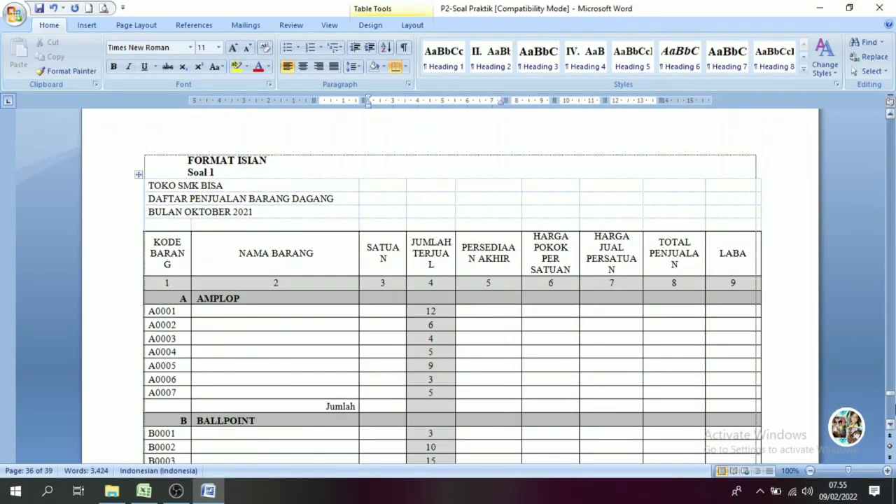
- Read the Pertanyaan questions, then go back to Excel's Sheet1 price table
scroll(891, 426, "down", 1)
scroll(891, 425, "down", 2)
scroll(891, 426, "down", 3)
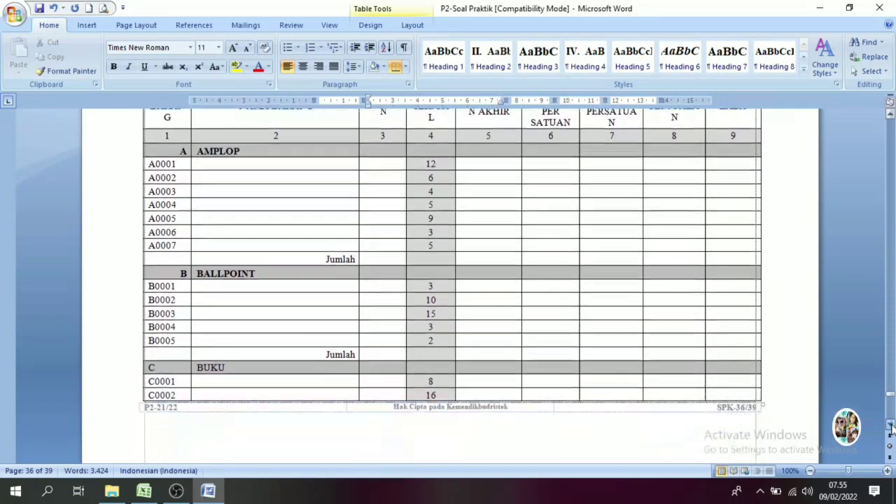
scroll(890, 425, "down", 3)
scroll(891, 425, "down", 2)
scroll(890, 426, "down", 3)
scroll(891, 425, "down", 3)
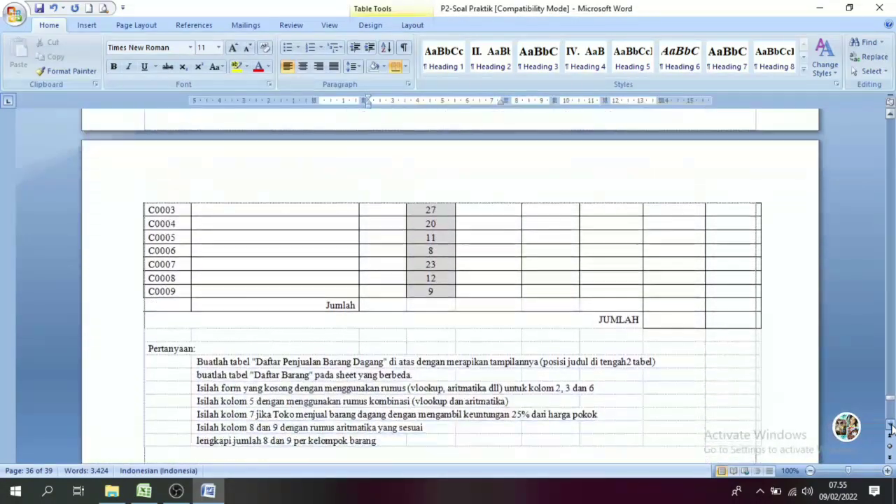
scroll(891, 426, "down", 2)
mouse_move(448, 294)
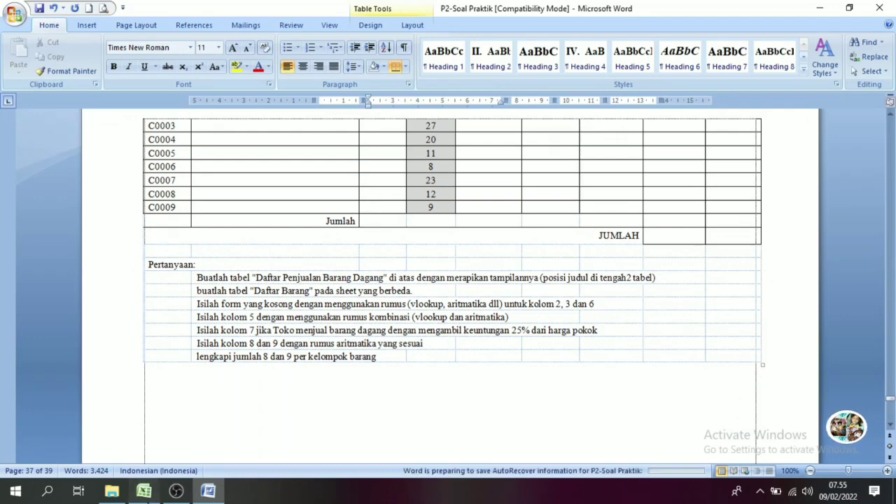
left_click(143, 491)
left_click(210, 265)
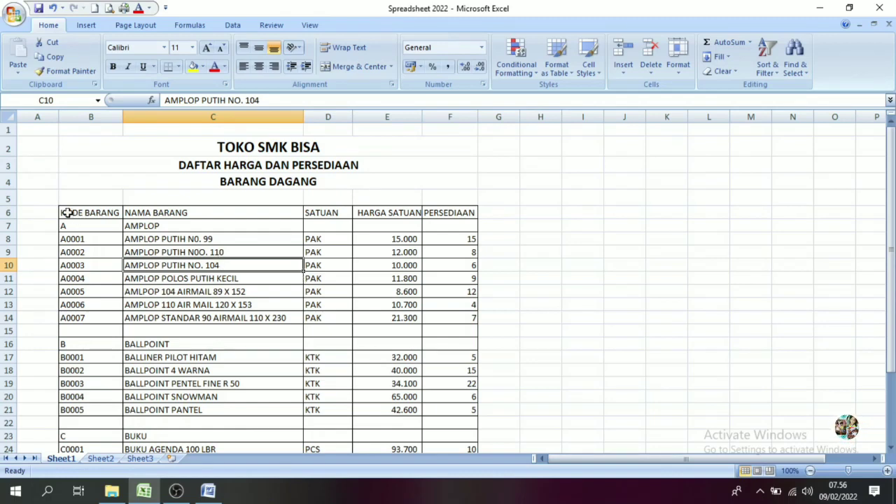
- Select Sheet1's price and stock table, briefly checking Sheet2 in between
mouse_move(67, 213)
left_mouse_down()
mouse_move(396, 217)
mouse_move(443, 459)
mouse_move(446, 422)
left_mouse_up()
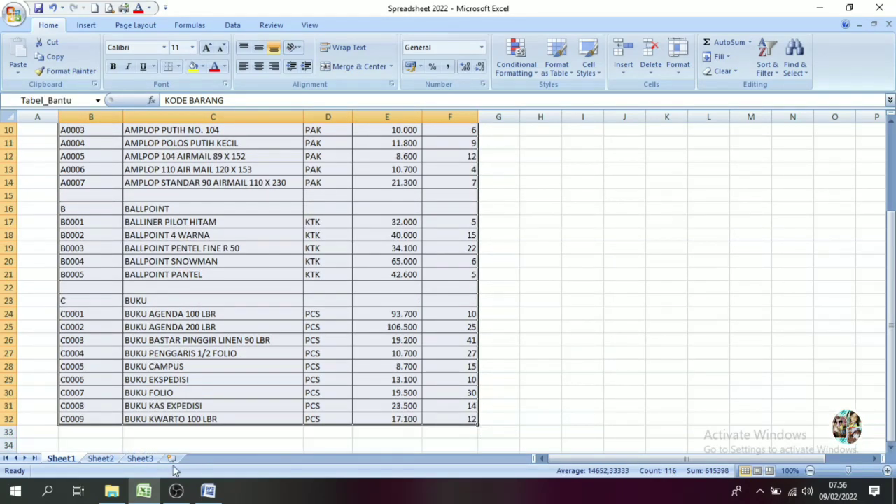
left_click(101, 453)
left_click(102, 458)
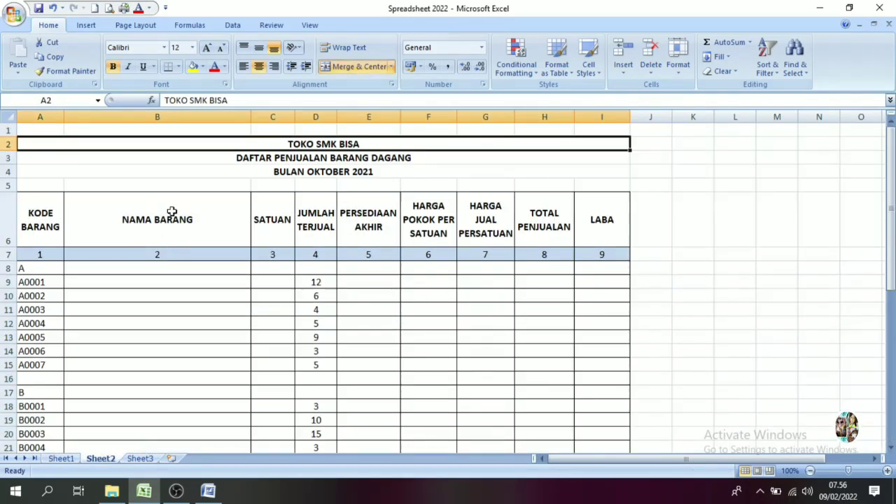
left_click(61, 459)
left_click(130, 300)
left_click_drag(892, 299, 890, 291)
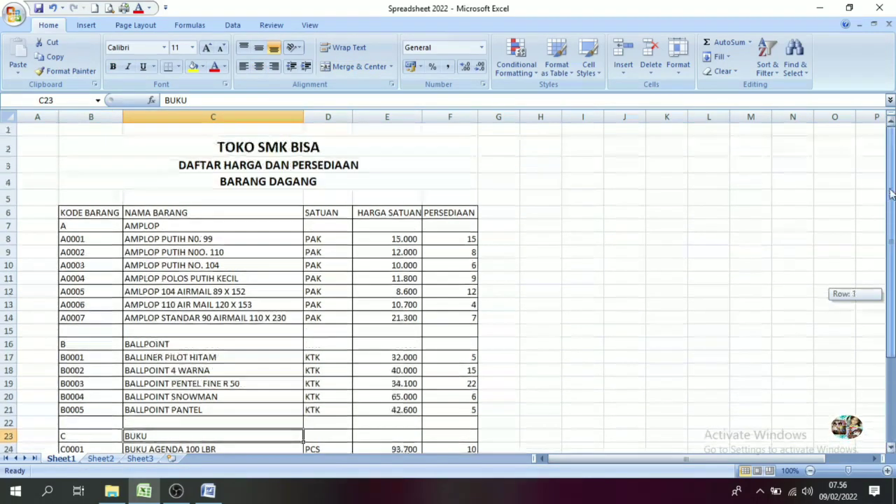
- Reselect B6:F32, confirm the Name Box shows Tabel_Bantu, then return to Sheet2
mouse_move(69, 212)
left_mouse_down()
mouse_move(461, 411)
mouse_move(453, 427)
left_mouse_up()
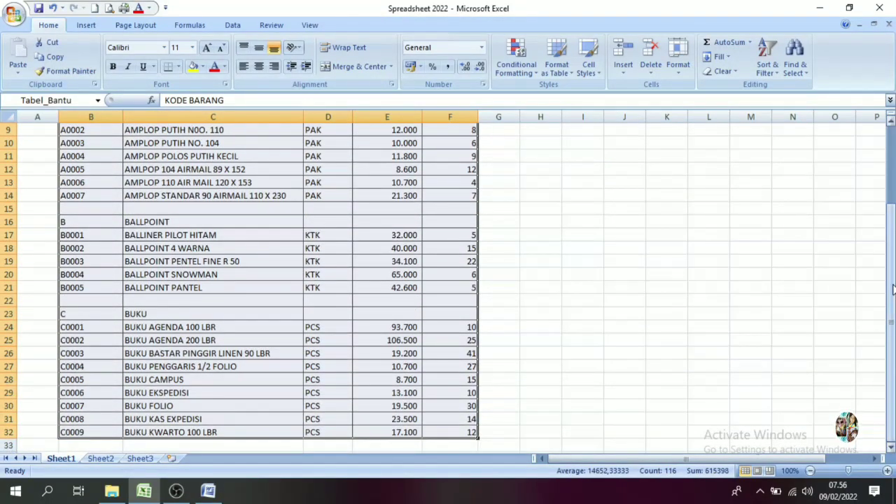
left_click_drag(891, 368, 890, 287)
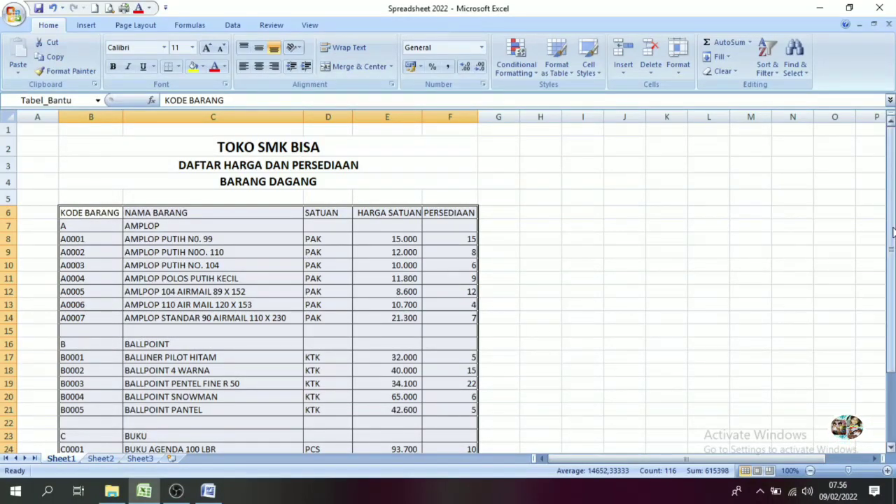
mouse_move(892, 231)
left_mouse_down()
mouse_move(892, 241)
mouse_move(892, 231)
left_mouse_up()
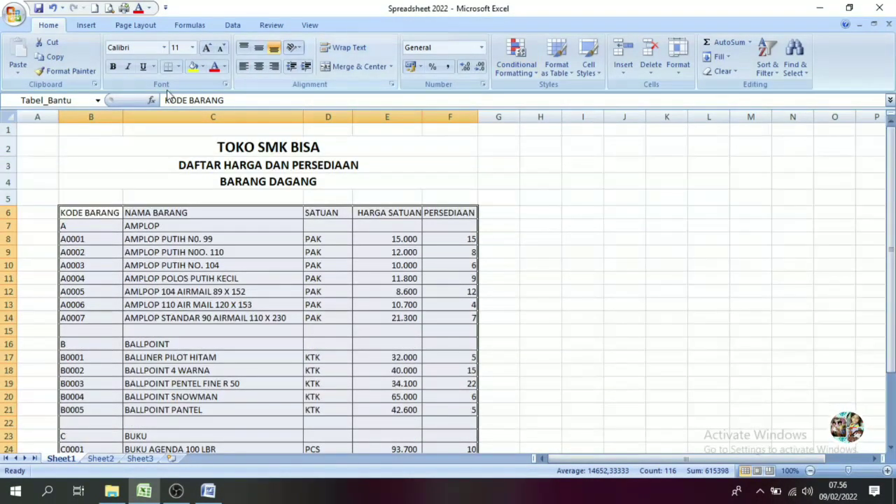
left_click(67, 100)
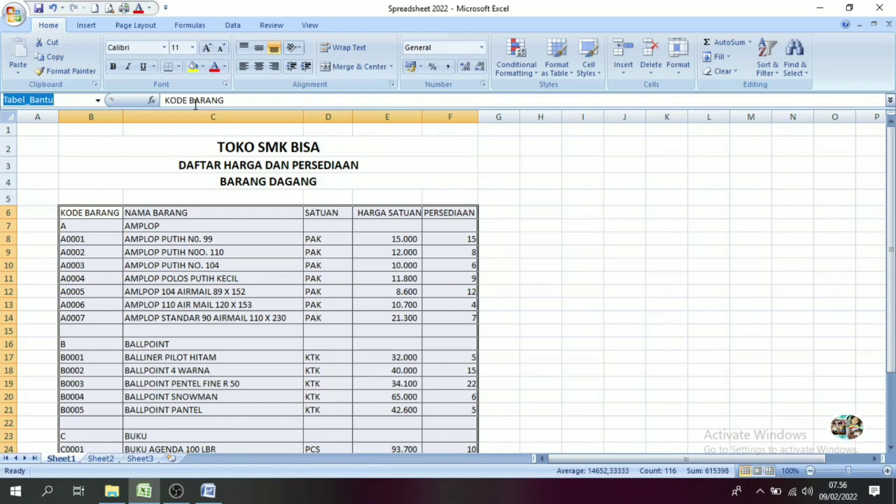
type("T")
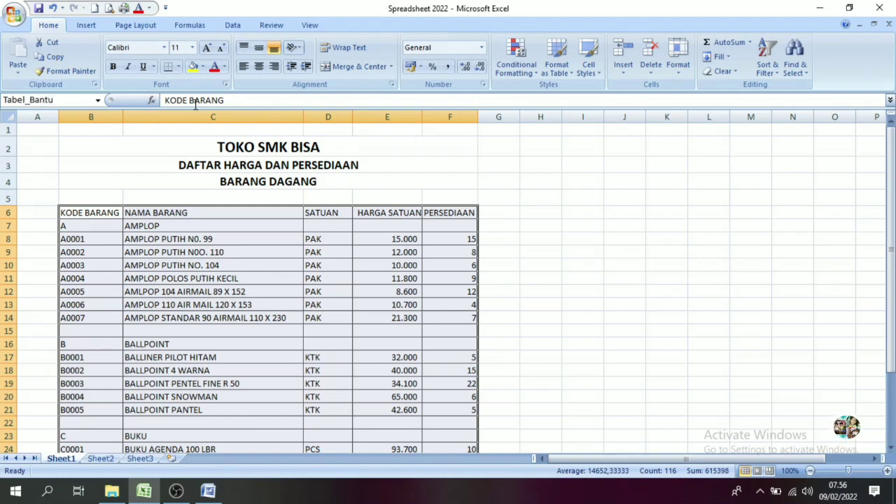
left_click(269, 218)
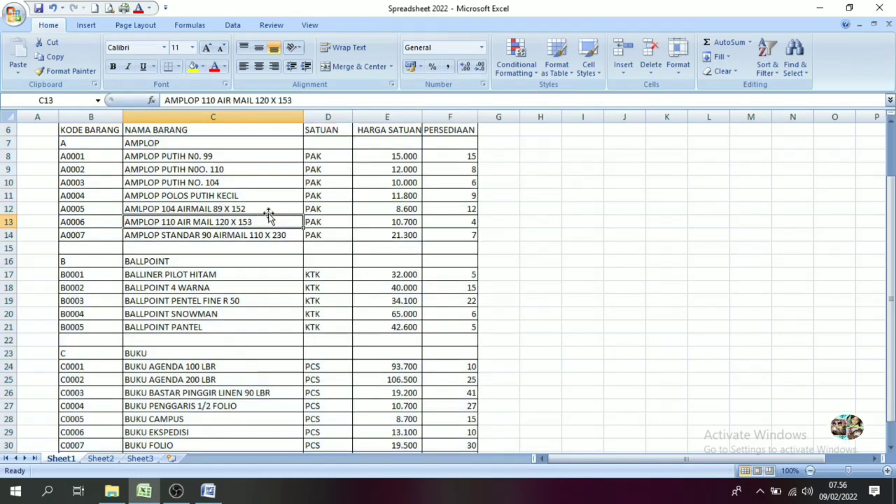
left_click_drag(890, 260, 890, 245)
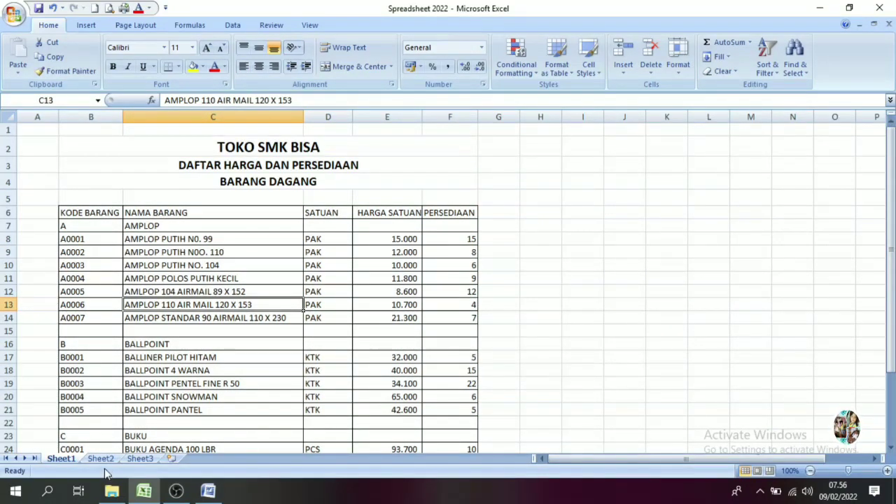
left_click(102, 458)
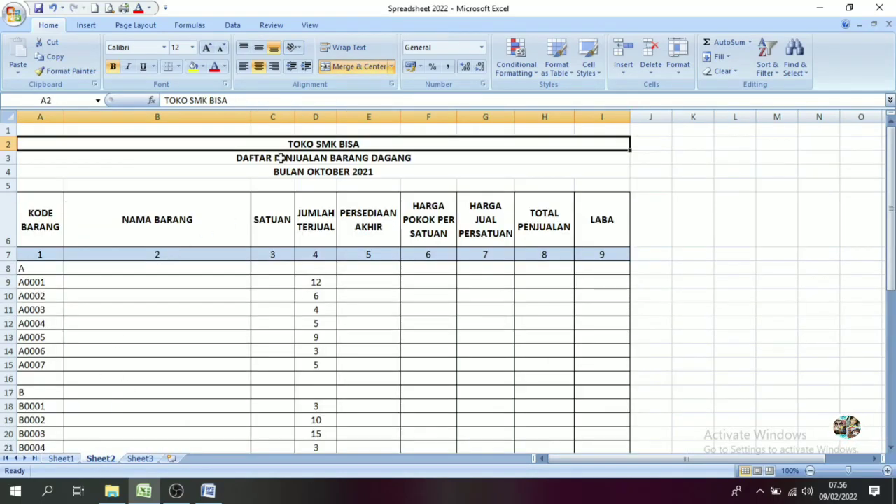
- Color the B38 and B39 question text red, then scroll back to the top
left_click_drag(890, 210, 890, 279)
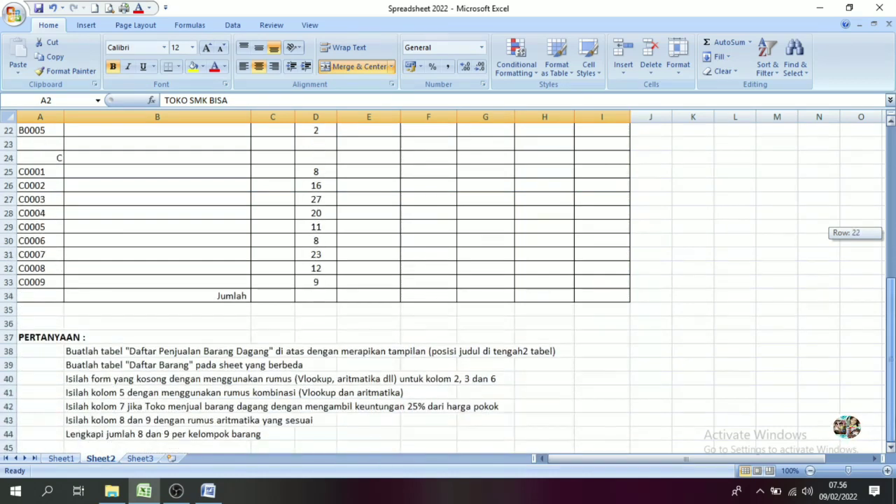
left_click(74, 352)
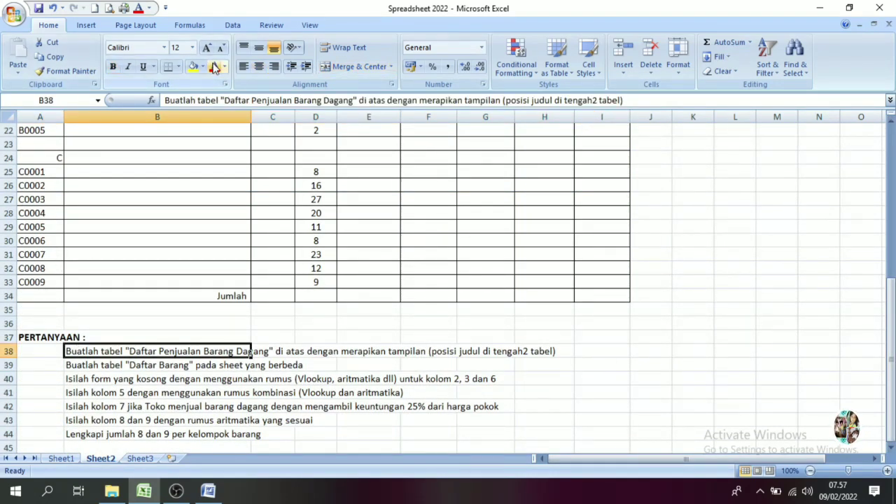
left_click(73, 365)
left_click(215, 68)
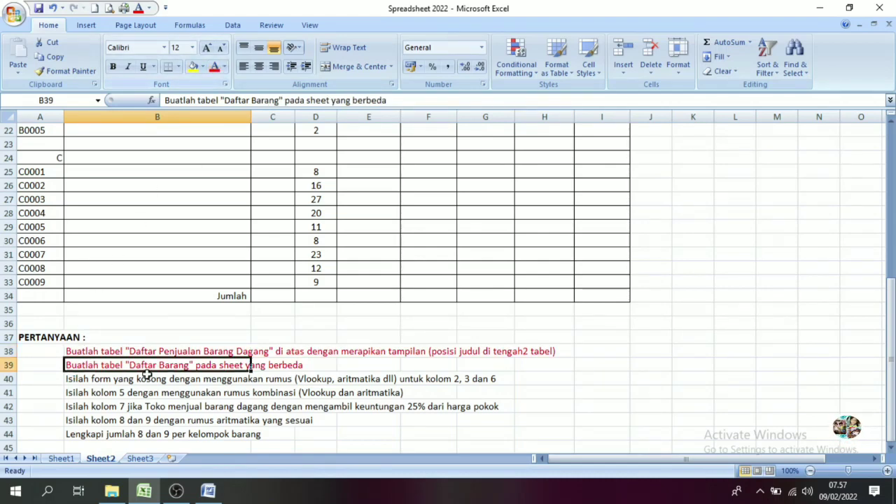
left_click(146, 375)
left_click(130, 416)
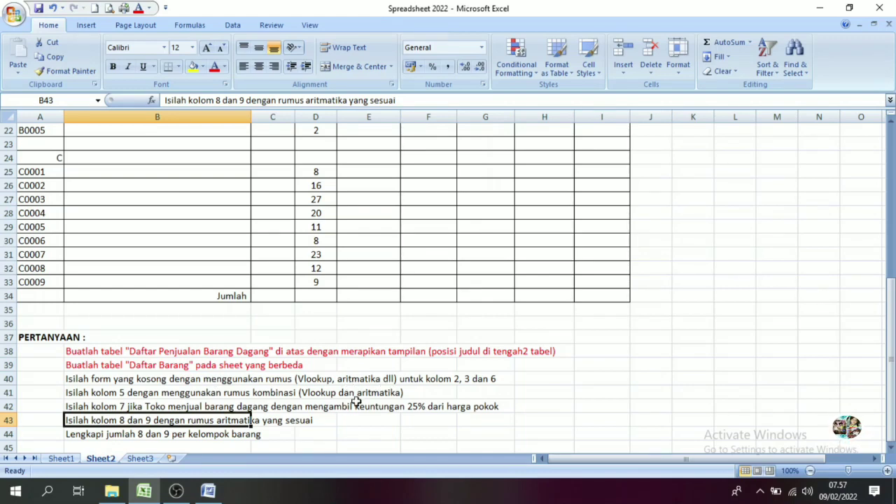
left_click(473, 379)
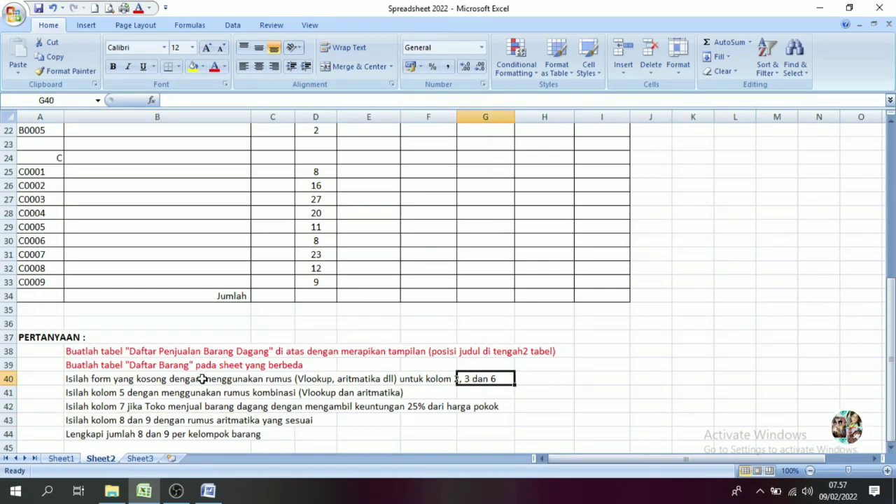
left_click(140, 379)
left_click_drag(891, 356, 890, 140)
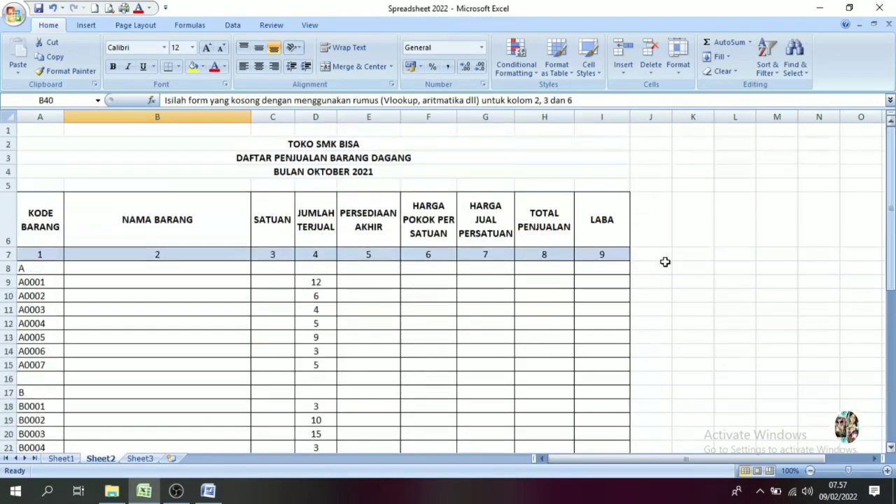
left_click(138, 268)
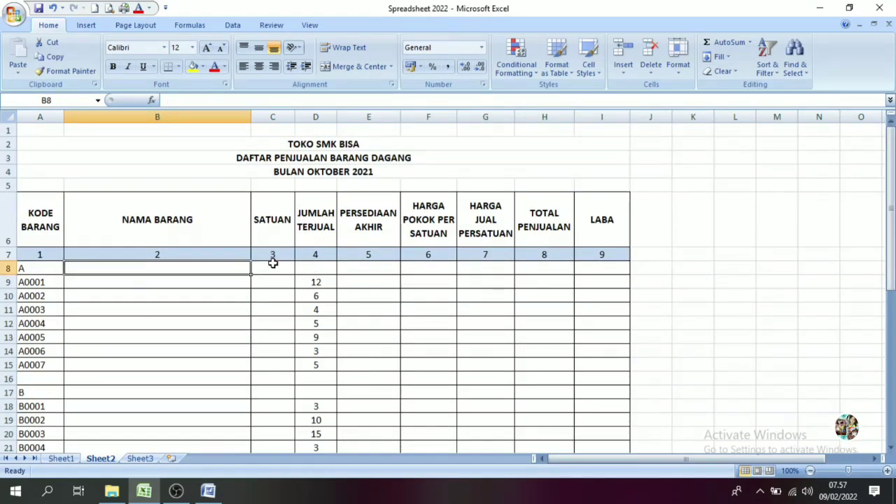
left_click(272, 266)
left_click(432, 268)
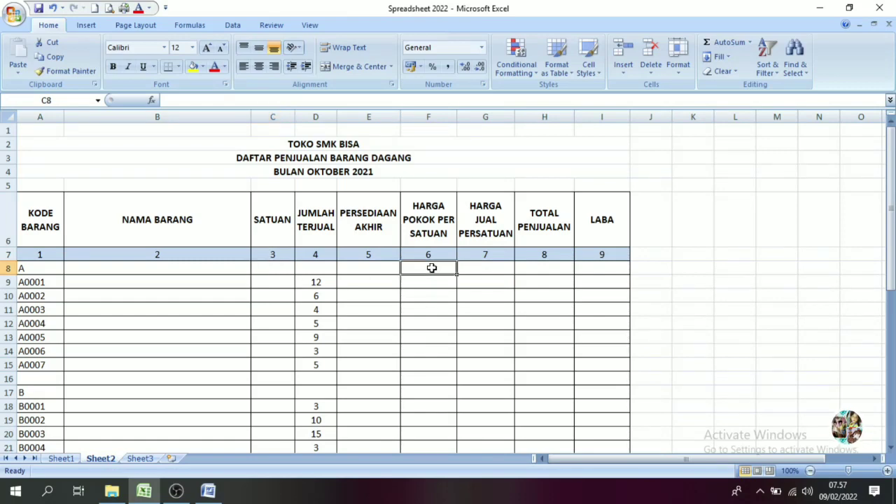
left_click(110, 273)
left_click(428, 265)
left_click(210, 275)
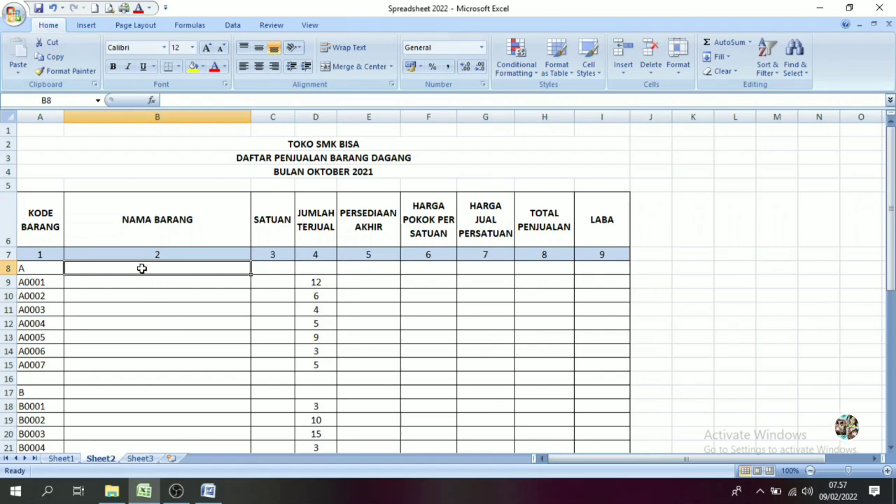
left_click(61, 458)
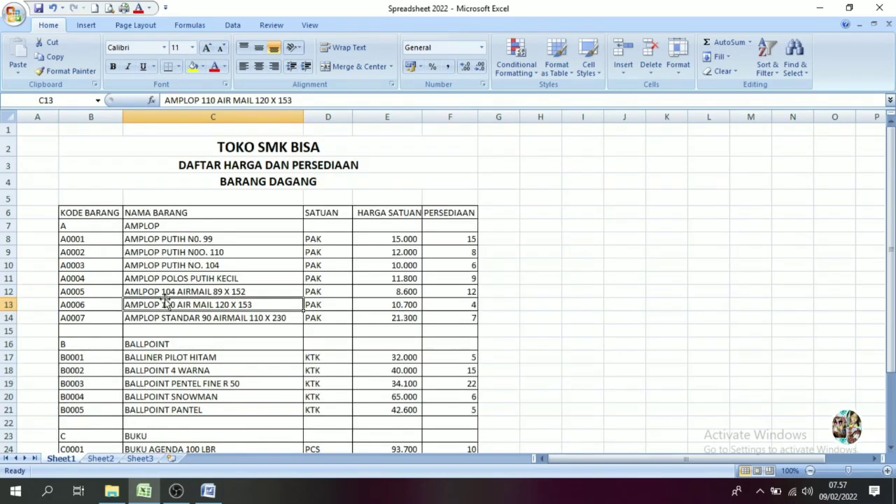
left_click(85, 213)
left_click(158, 214)
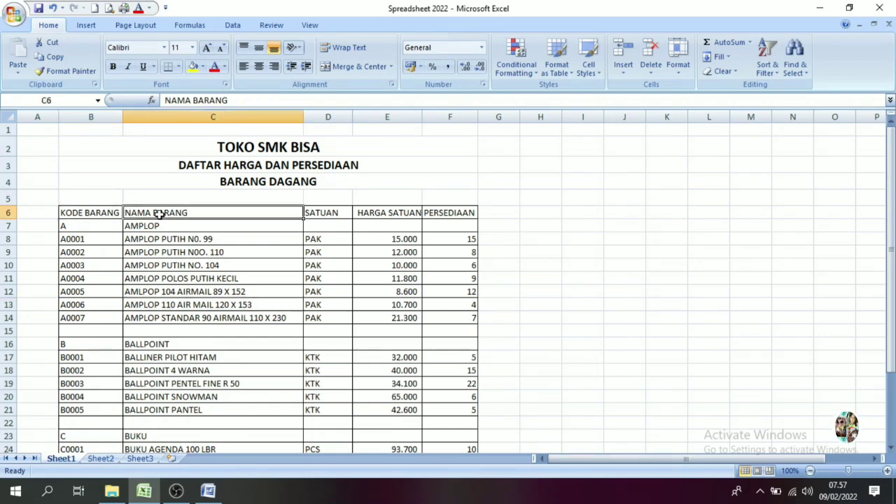
key("Down")
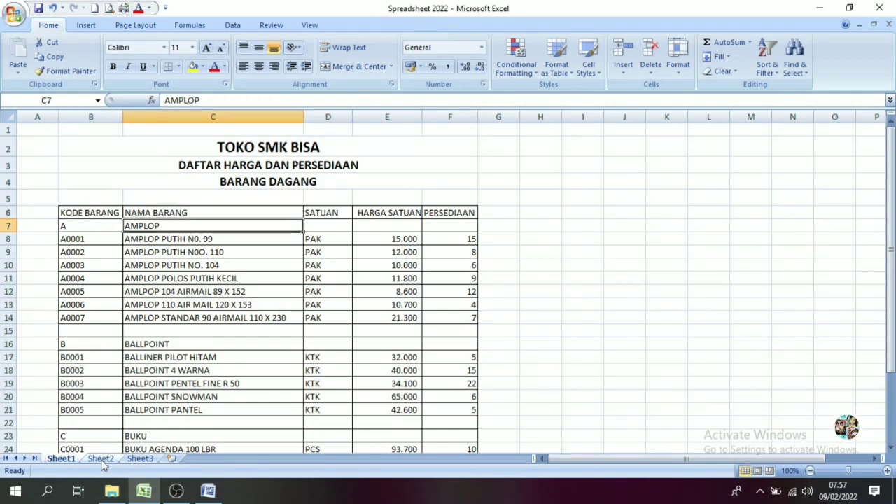
left_click(101, 459)
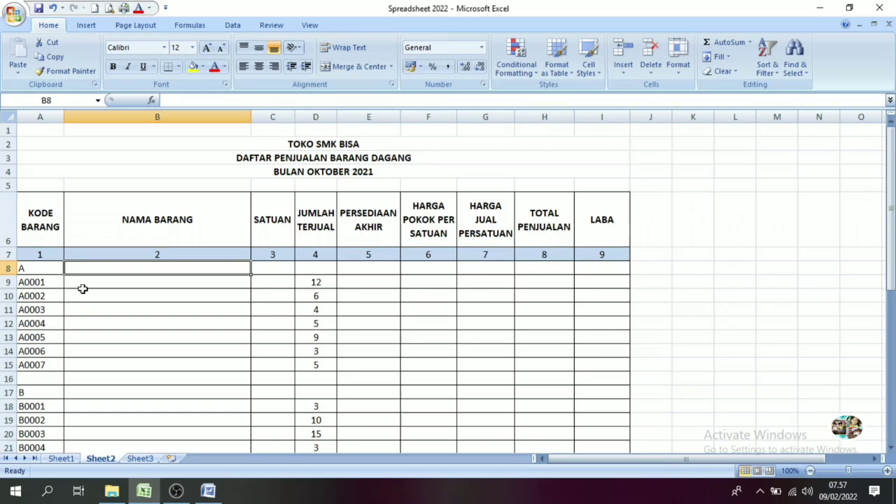
left_click(34, 287)
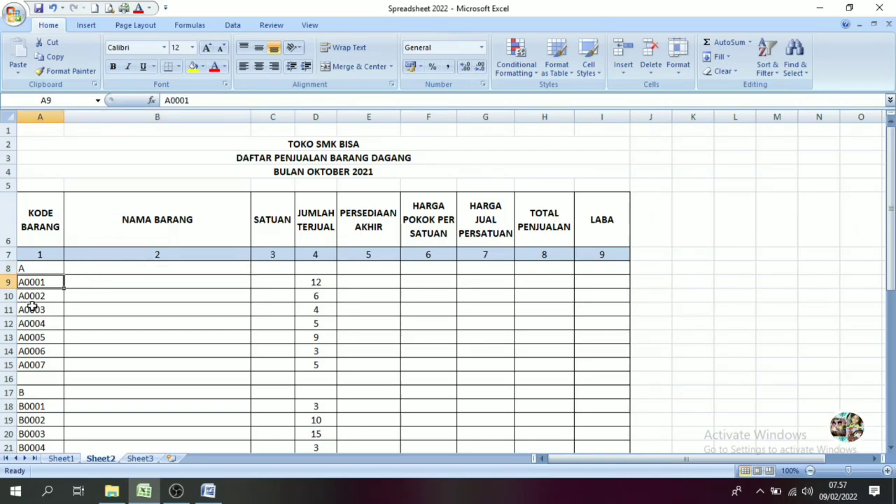
left_click(156, 267)
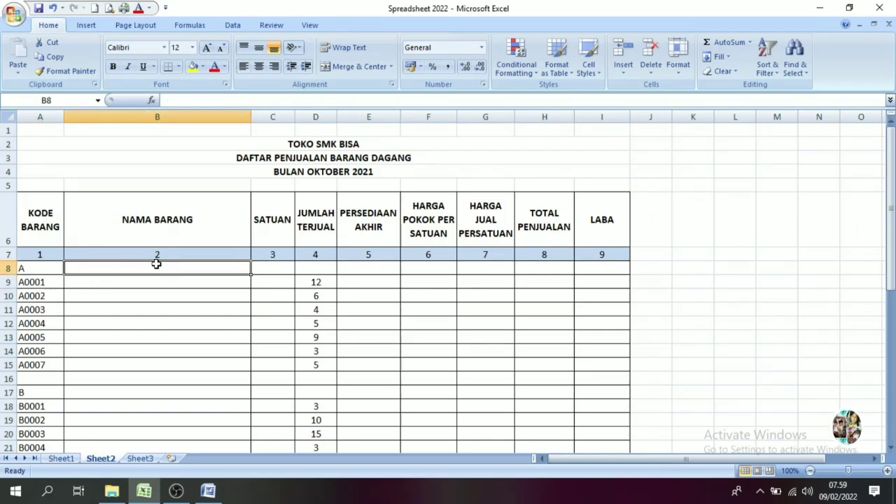
left_click(131, 361)
left_click(88, 268)
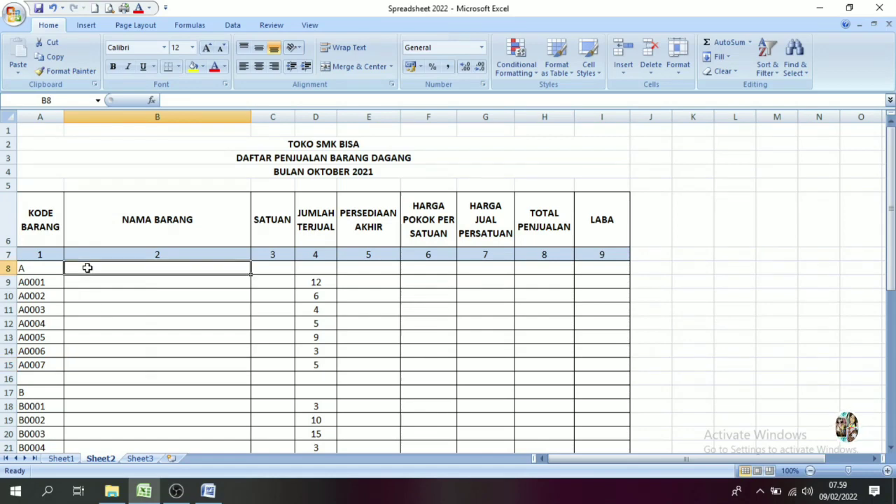
- Enter =vlookup(A8;Tabel_Bantu;2;false) in B8 so it shows AMPLOP
type("=")
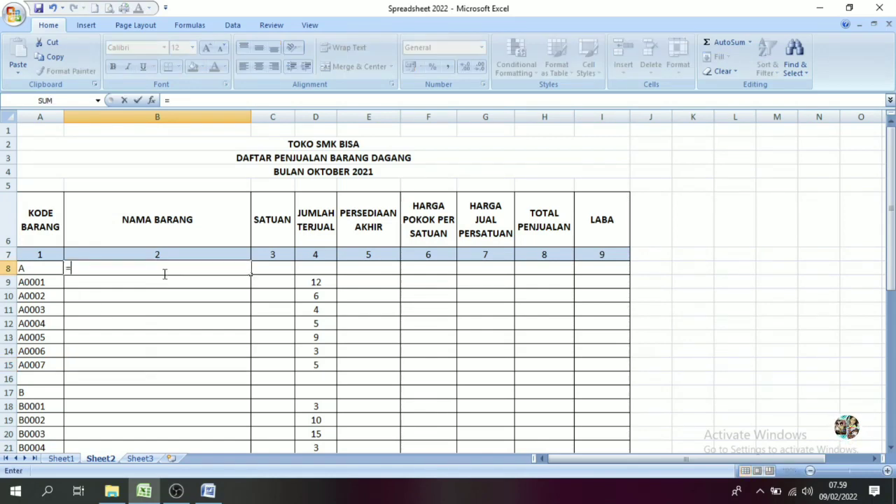
type("vloo")
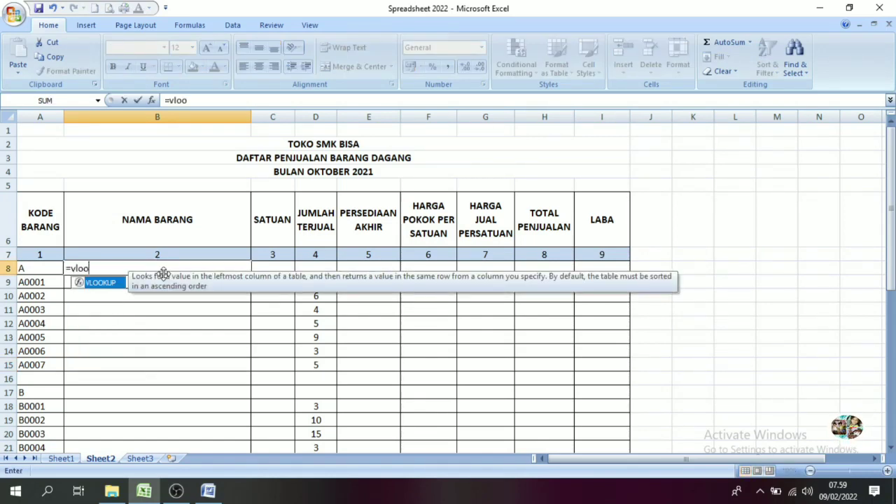
type("u")
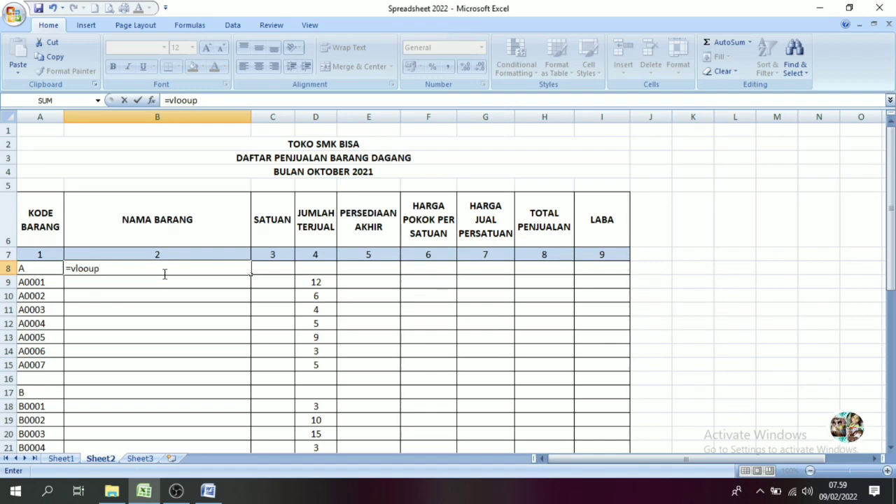
key("BackSpace")
type("k")
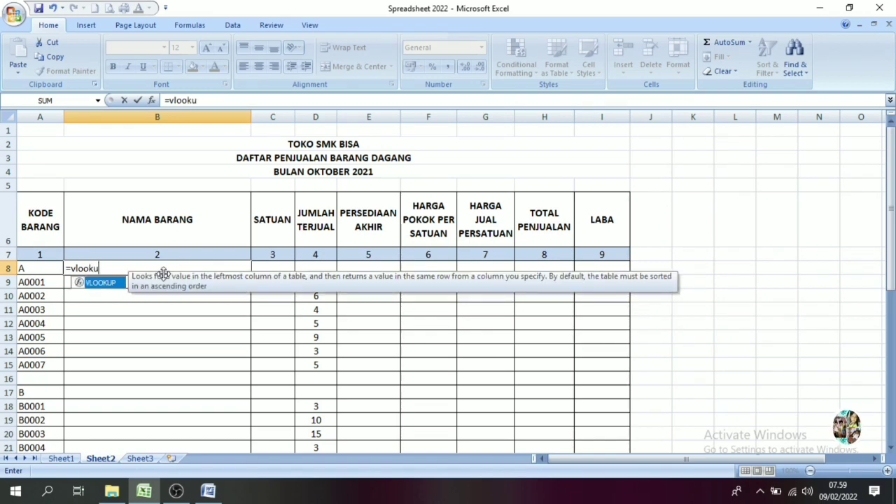
type("(")
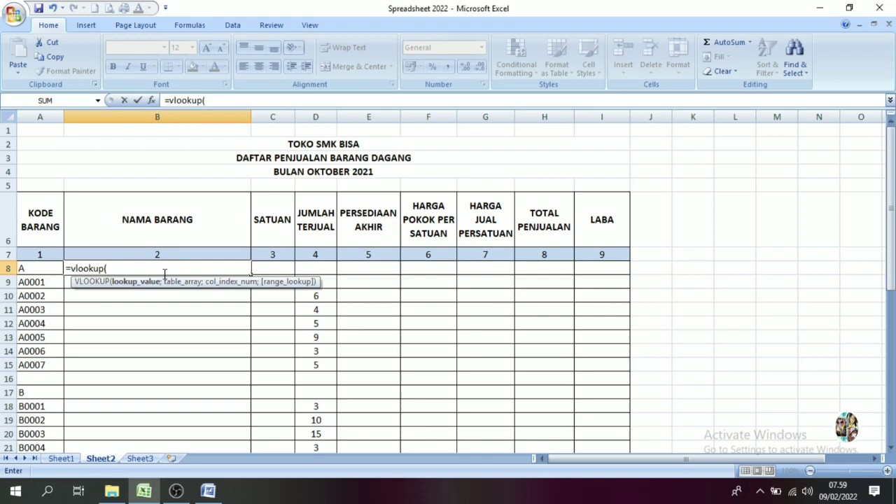
left_click(32, 269)
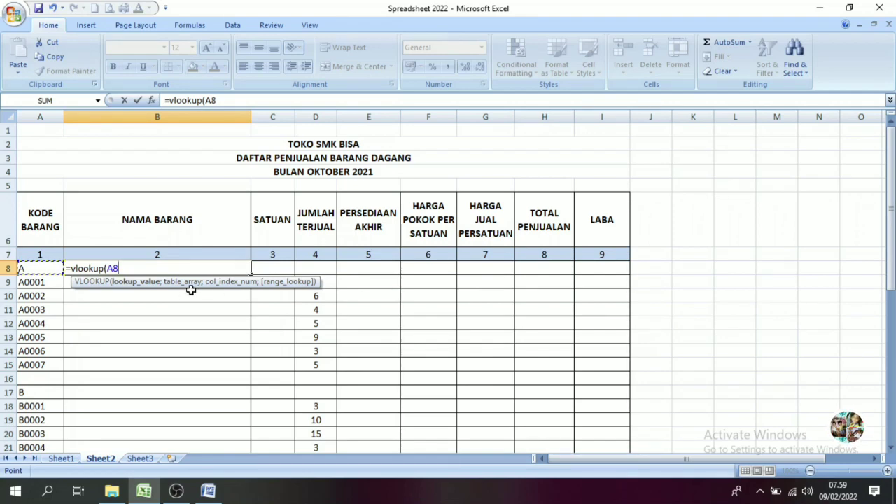
type(";")
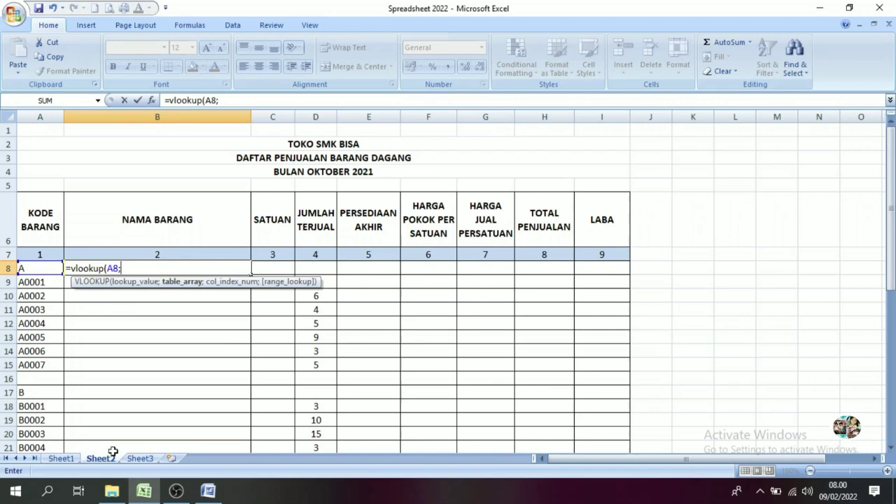
left_click(61, 458)
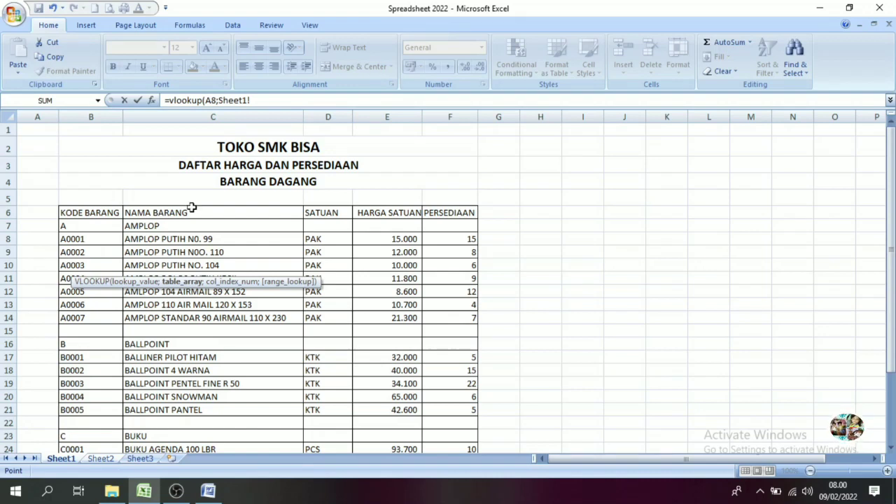
left_click(105, 457)
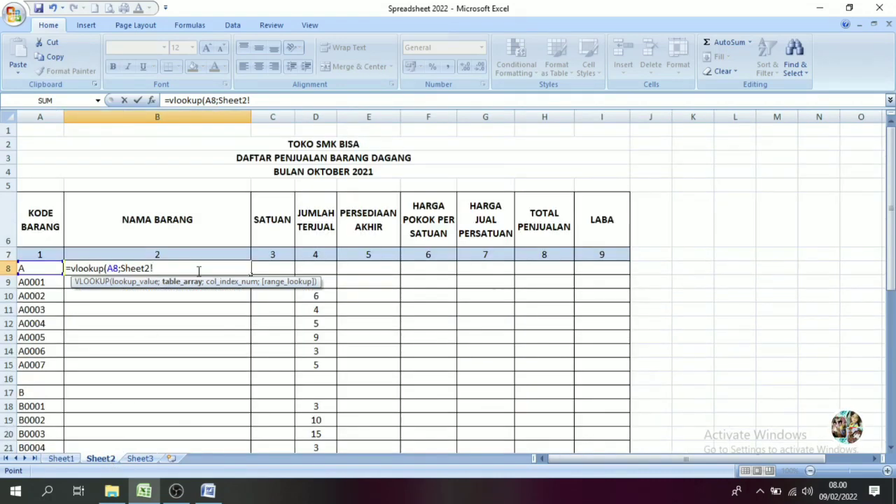
key("BackSpace")
key("BackSpace")
key("BackSpace")
key("BackSpace")
key("BackSpace")
key("BackSpace")
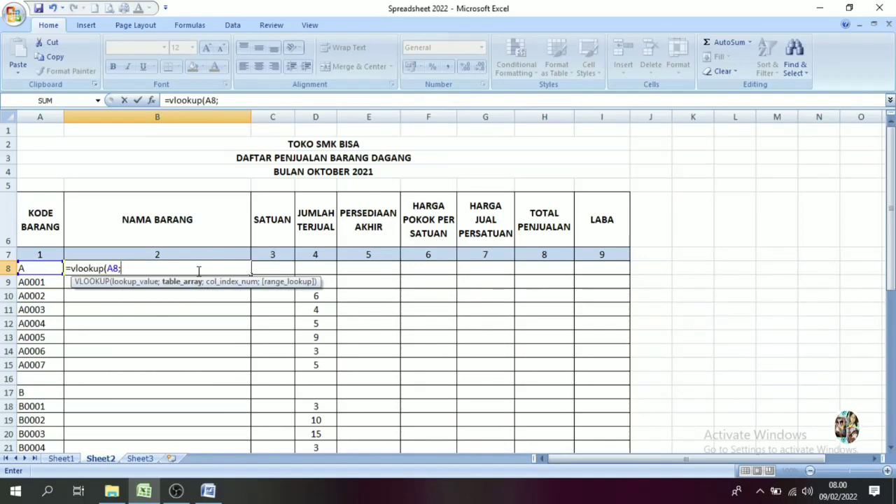
type("T")
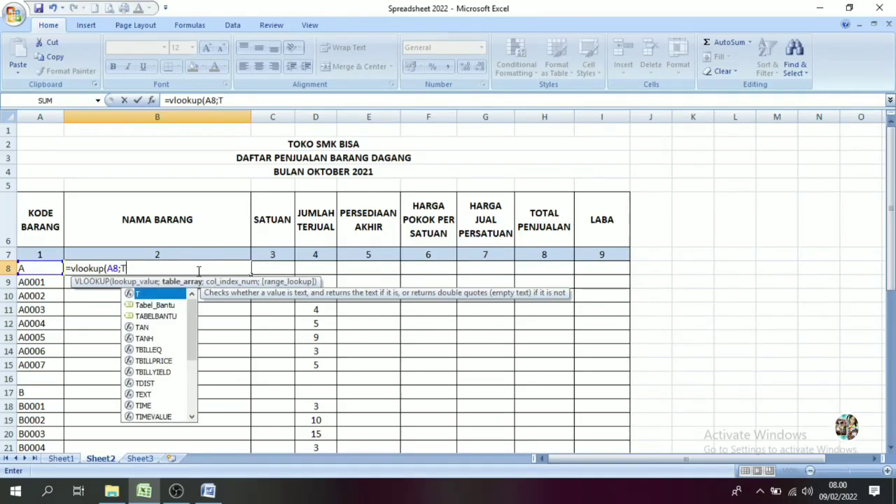
type("abel")
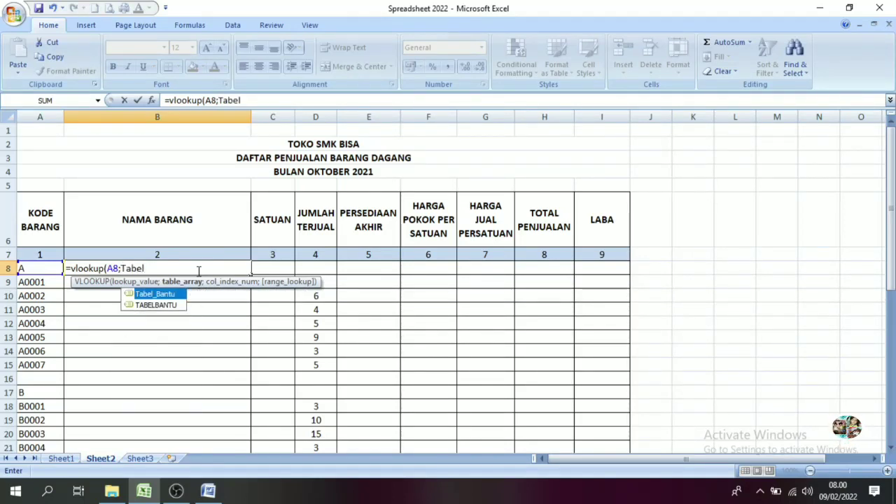
type("_Ban")
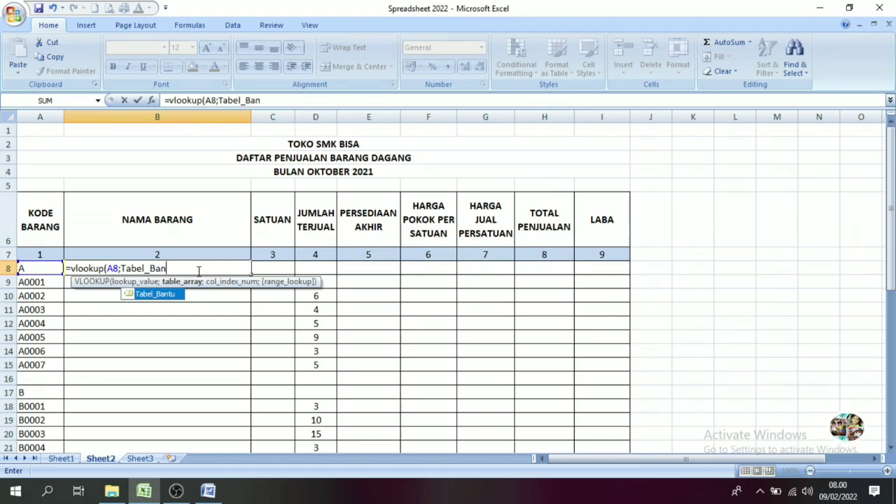
type("tu;2")
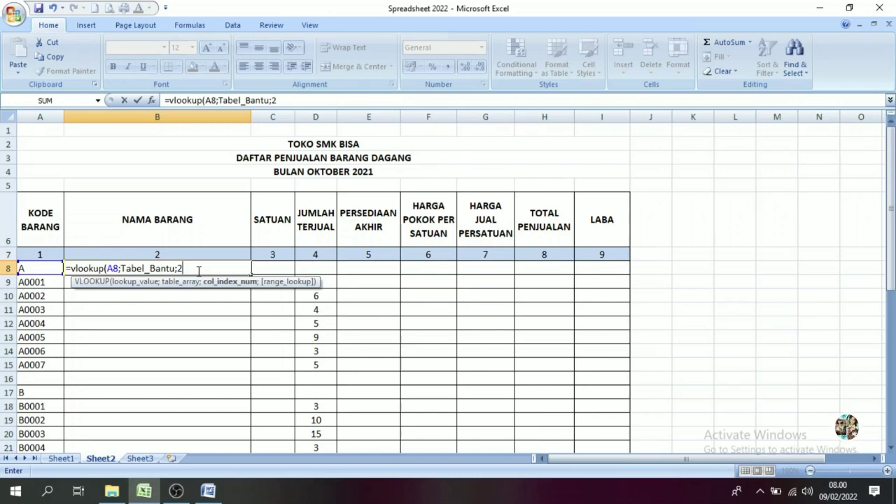
type(";f")
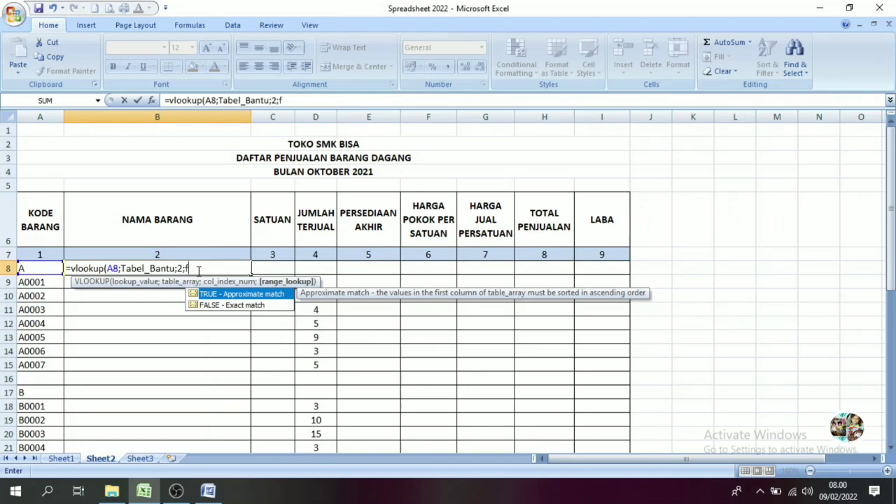
type("alse")
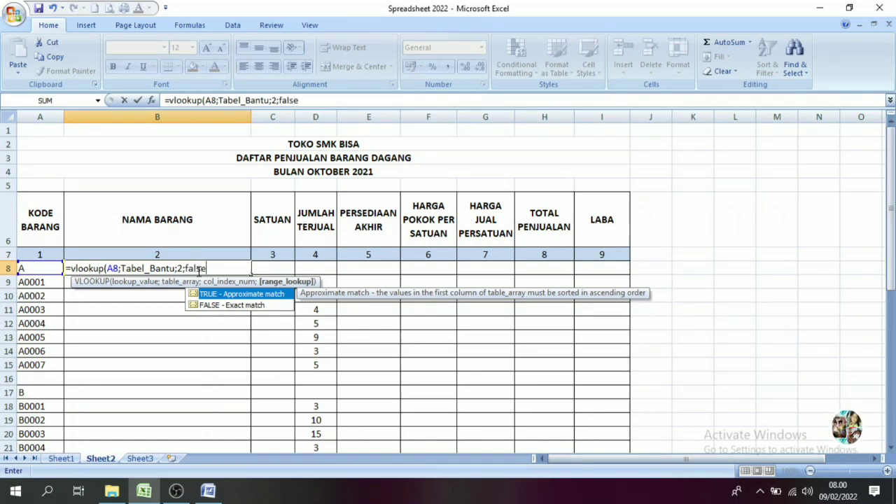
type(")")
key("Return")
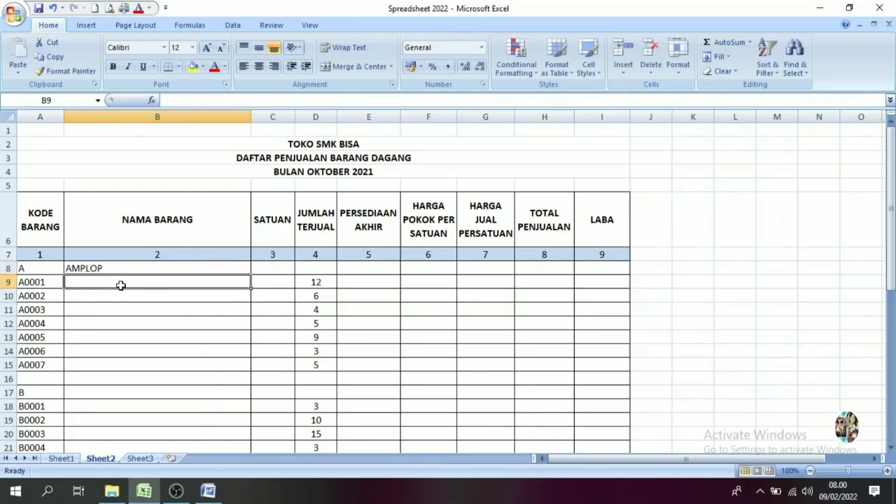
- Copy the B8 lookup formula down the NAMA BARANG column
left_click(113, 270)
mouse_move(251, 275)
left_mouse_down()
mouse_move(244, 501)
mouse_move(226, 329)
left_mouse_up()
scroll(455, 350, "up", 4)
scroll(364, 364, "up", 2)
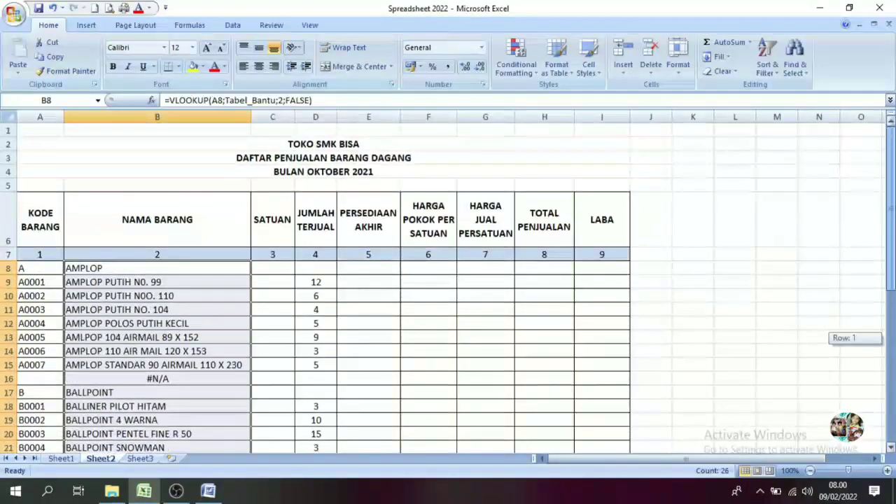
- Clear the #N/A results from the blank rows in B16 and B23
left_click(136, 389)
left_click(130, 379)
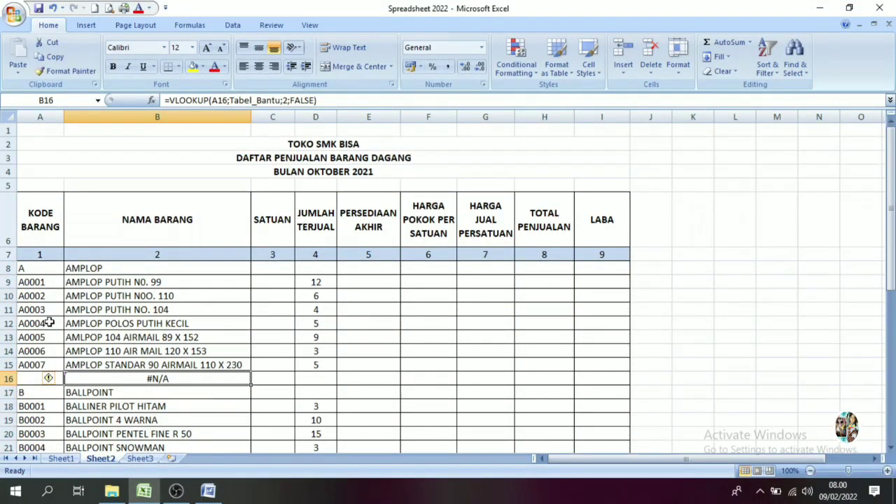
key("Delete")
left_click_drag(890, 210, 891, 267)
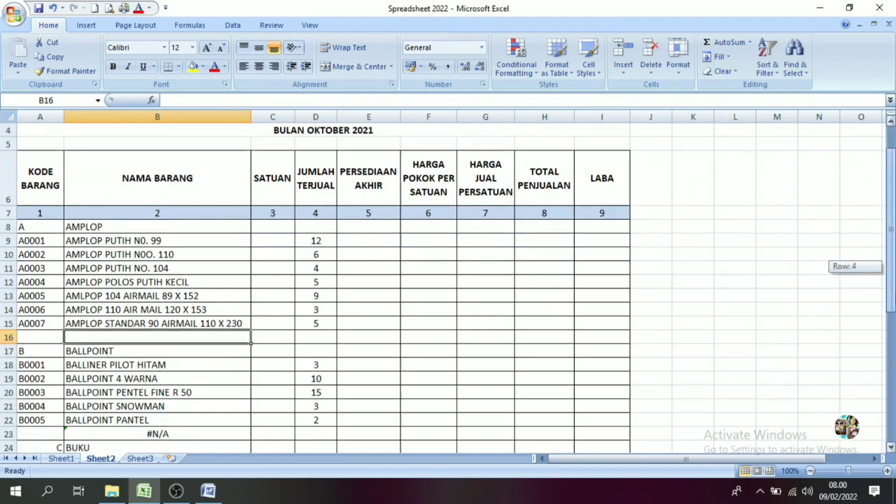
left_click(154, 309)
key("Delete")
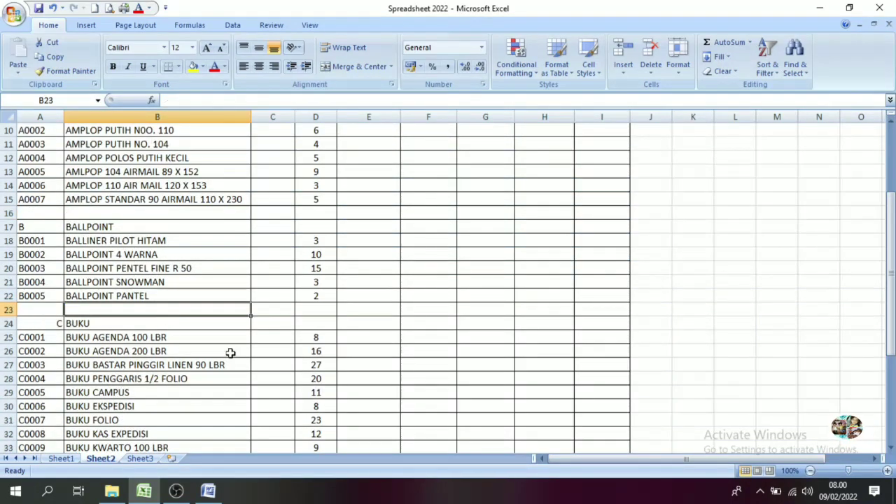
left_click_drag(892, 279, 890, 273)
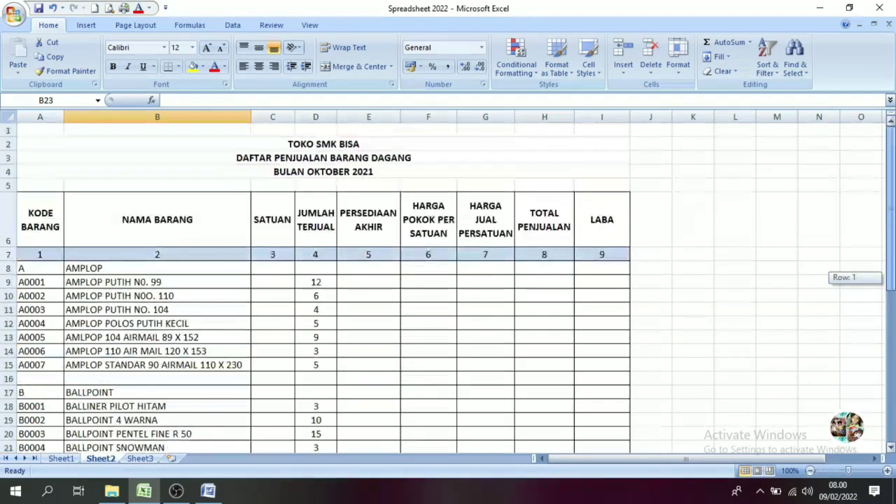
left_click(270, 269)
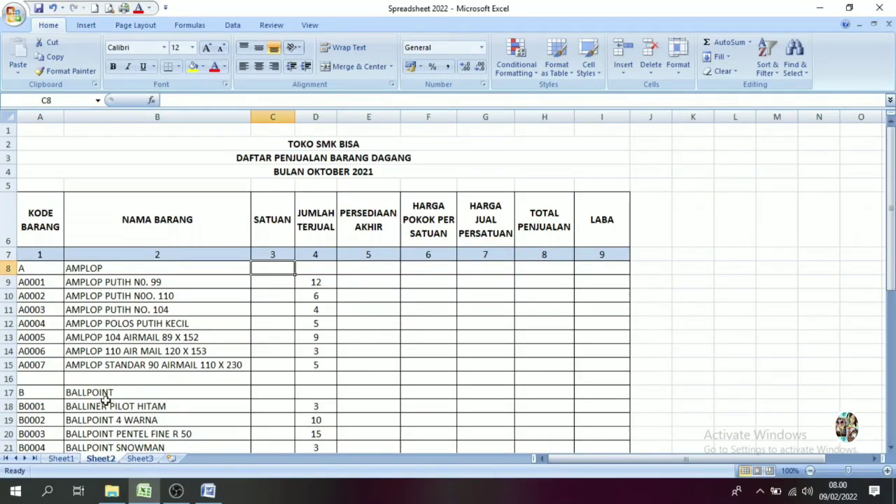
left_click(62, 458)
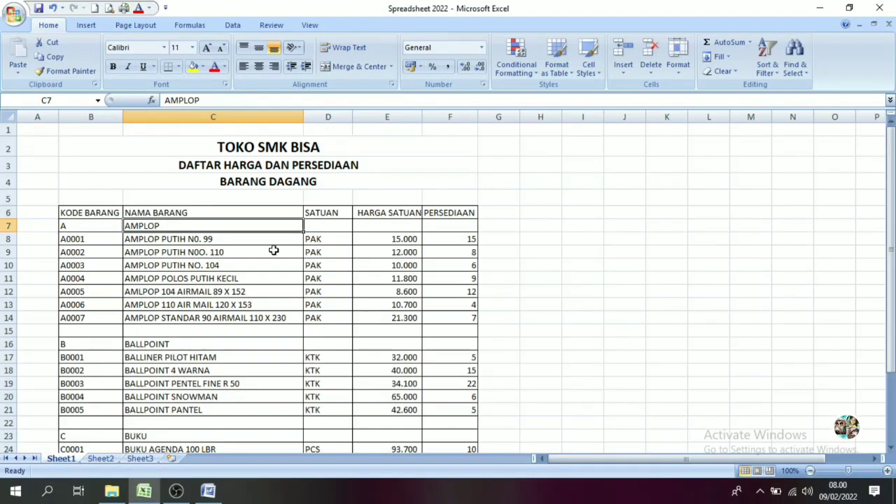
left_click(311, 212)
mouse_move(63, 224)
left_mouse_down()
mouse_move(324, 246)
mouse_move(325, 444)
left_mouse_up()
left_click_drag(326, 192, 325, 381)
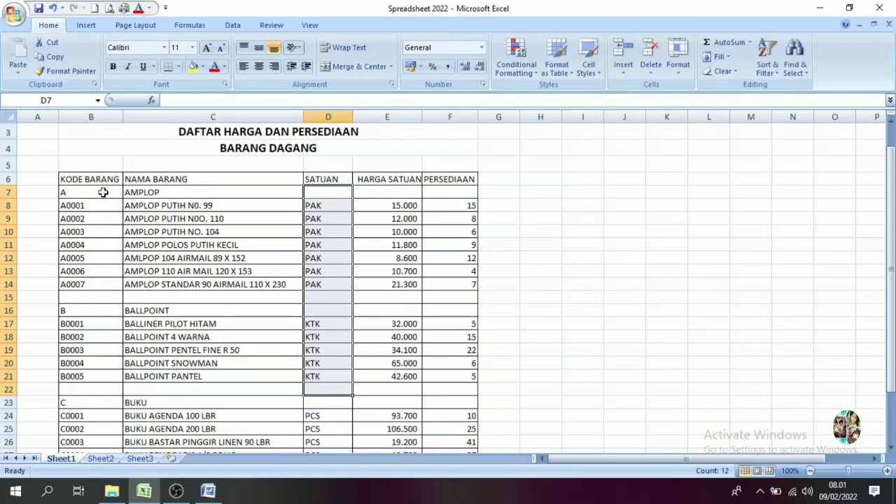
left_click_drag(81, 181, 460, 324)
left_click(387, 402)
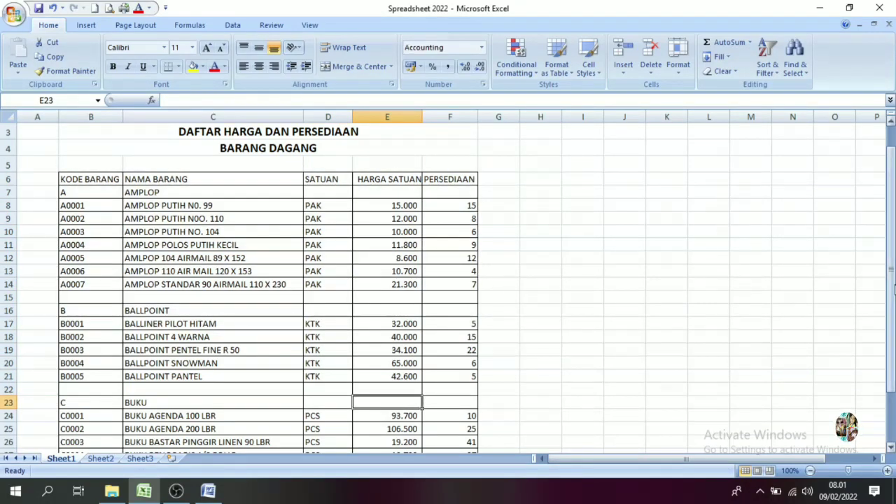
scroll(511, 131, "up", 1)
left_click(98, 100)
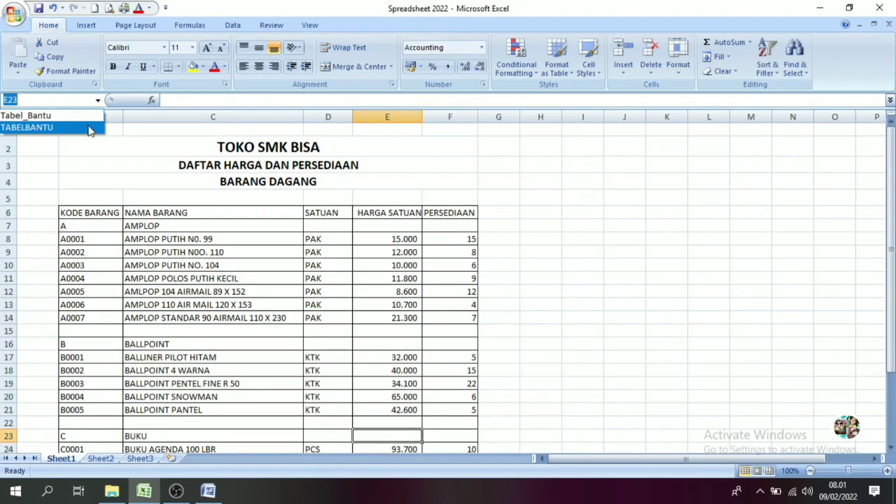
left_click(32, 114)
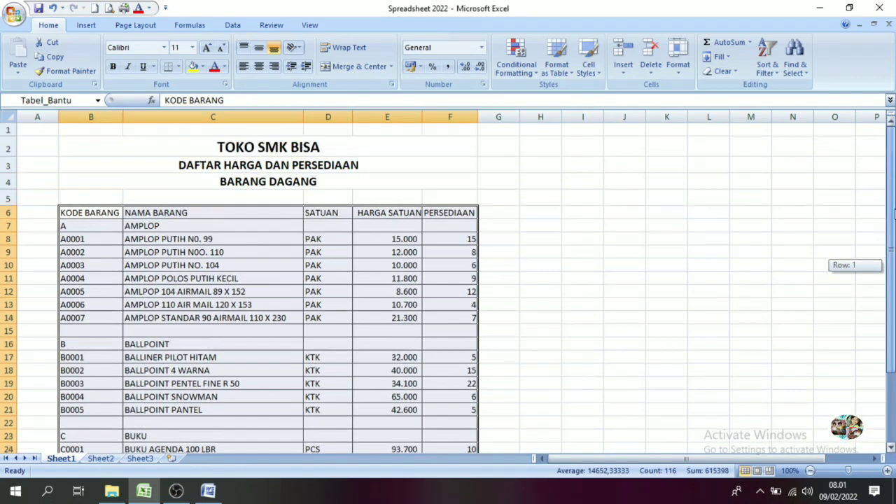
left_click_drag(891, 256, 891, 249)
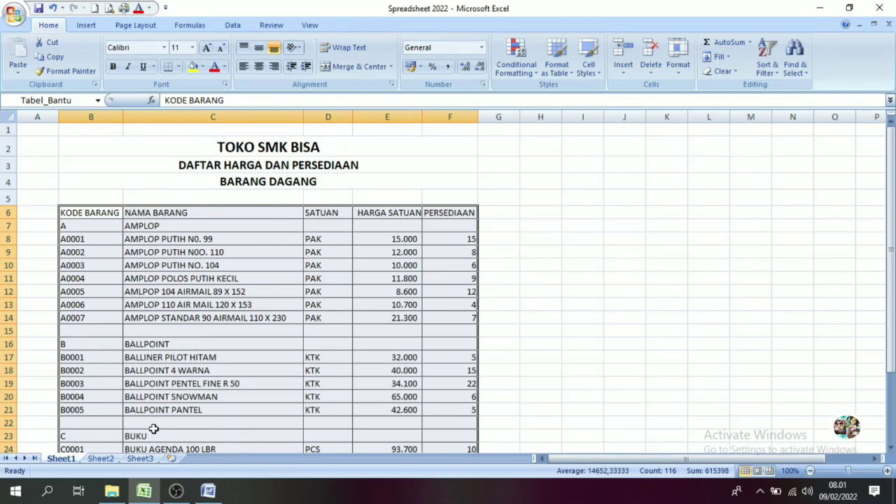
left_click(147, 397)
left_click(101, 458)
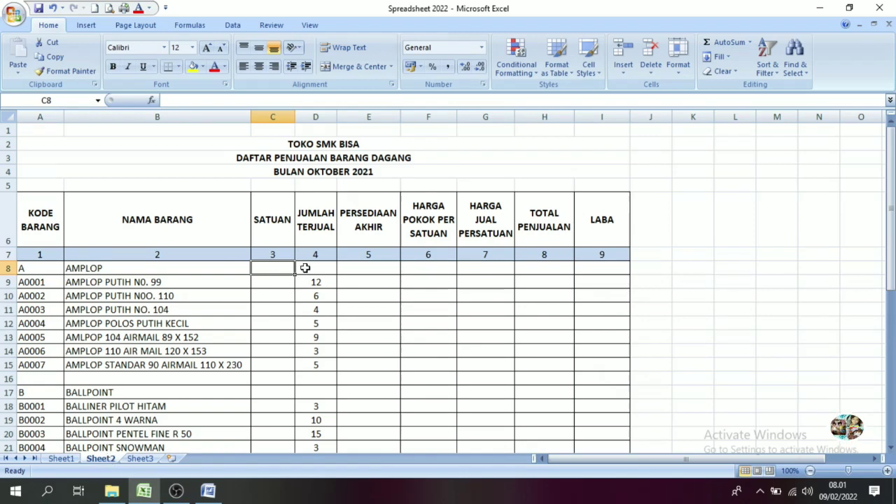
- Enter =VLOOKUP(A8;Tabel_Bantu;3;FALSE) in C8 to pull the unit from Tabel_Bantu's third column
type("=v")
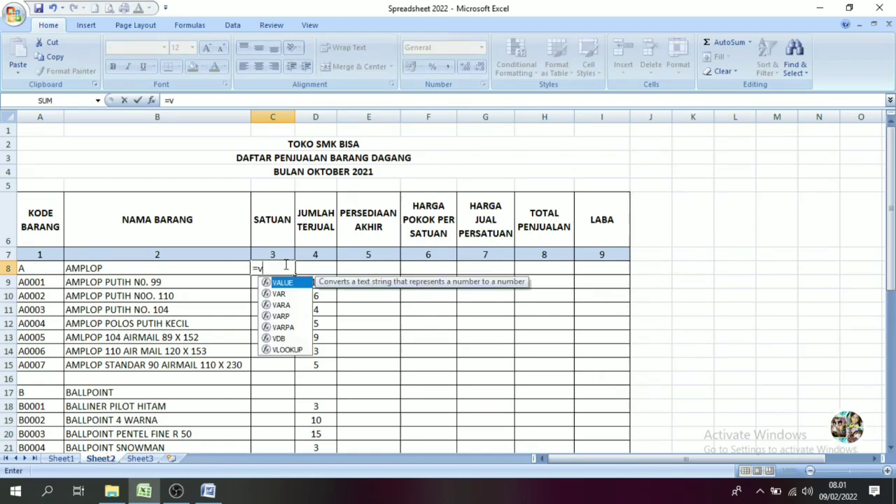
type("lookup9")
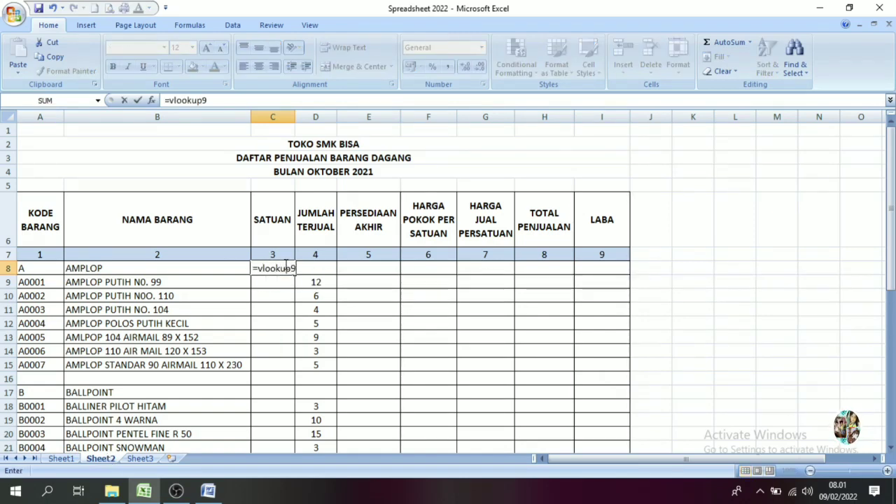
key("BackSpace")
type("(")
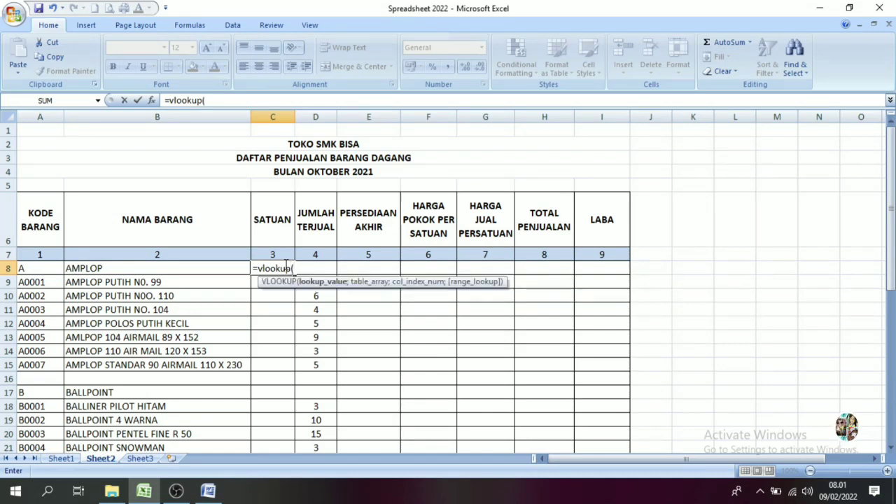
left_click(29, 269)
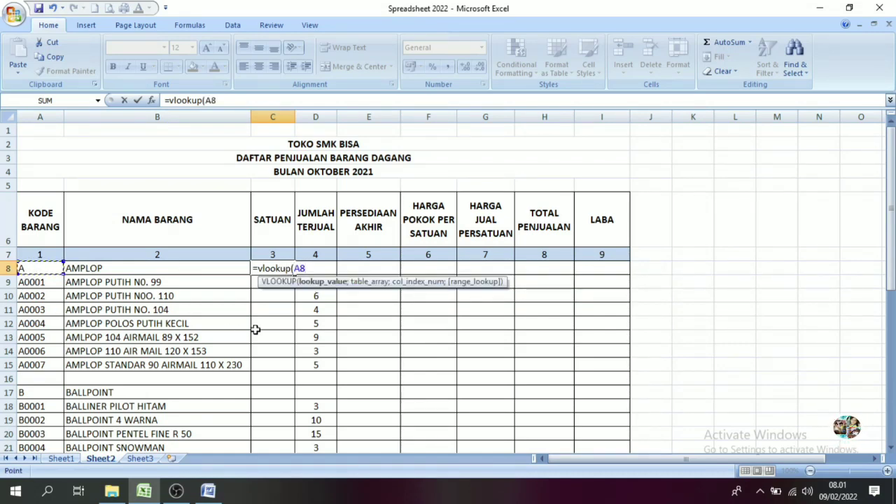
type(";")
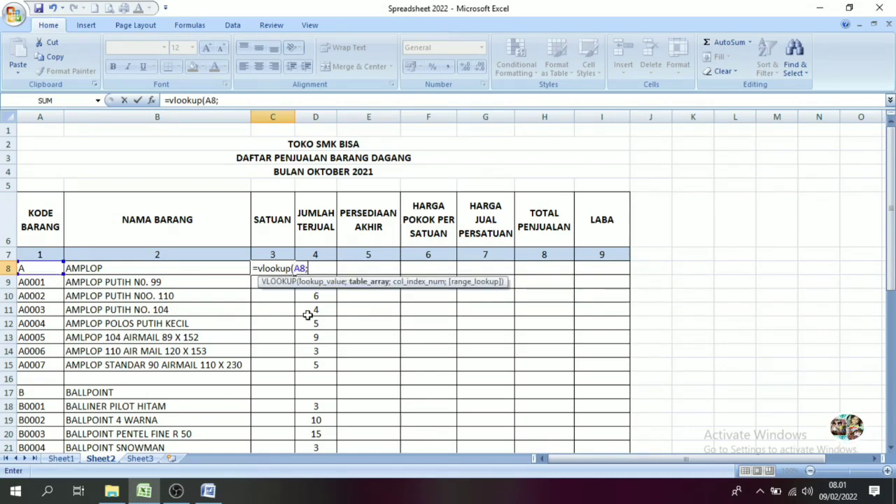
type("T")
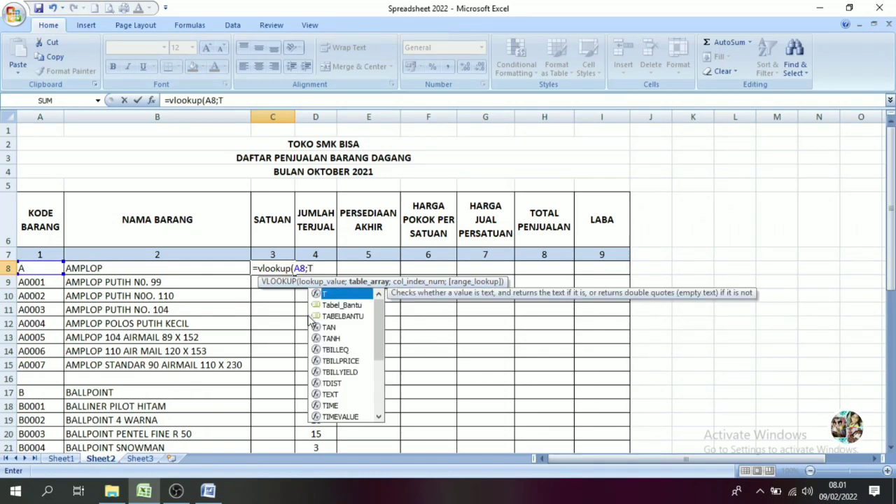
type("abel")
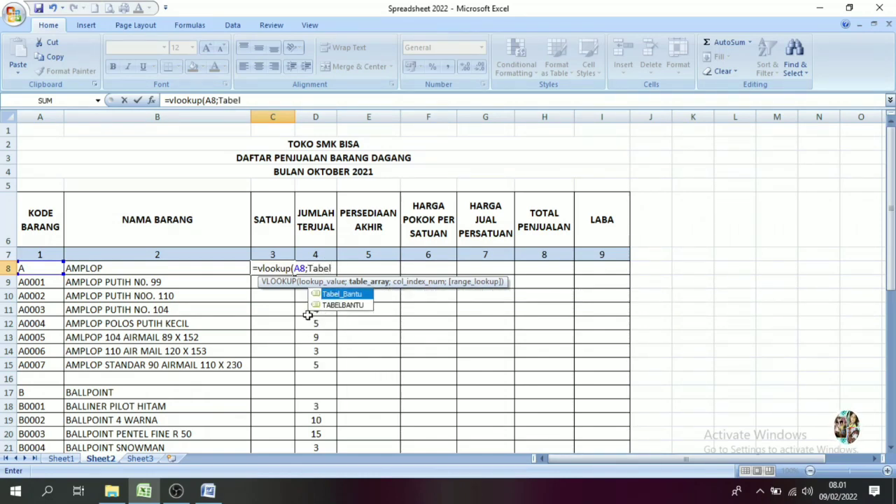
type("_Bantu")
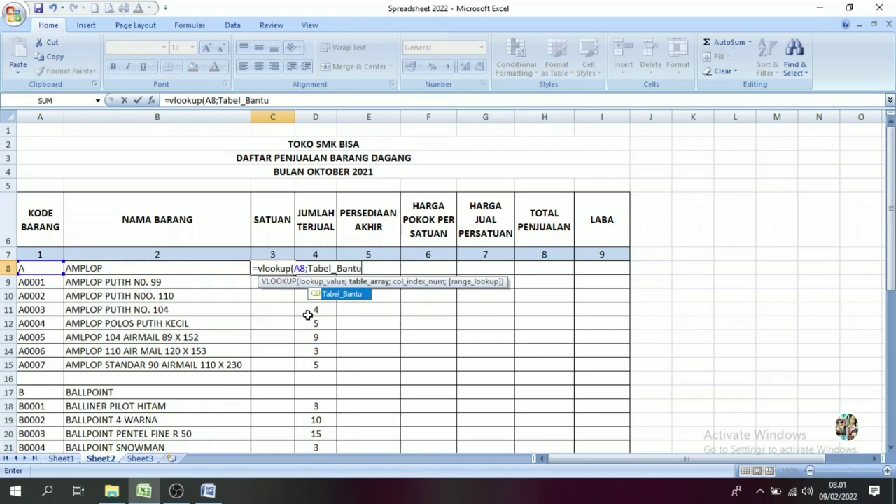
type(";3")
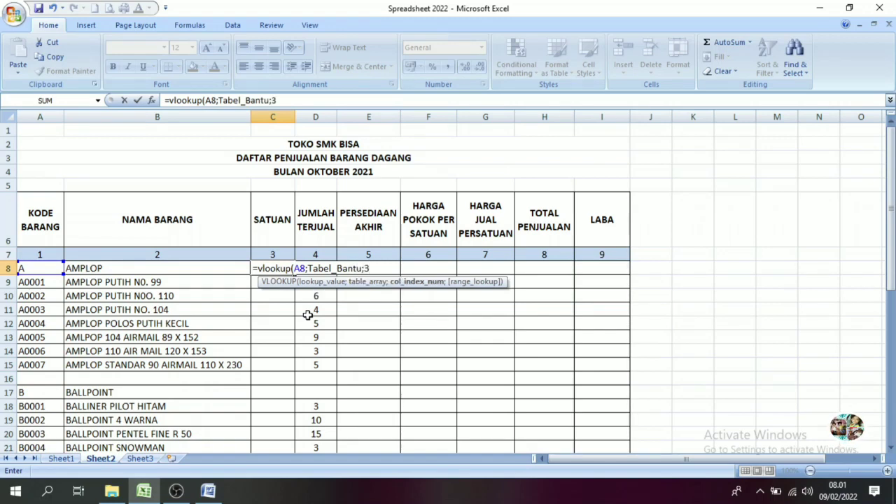
type(";fa")
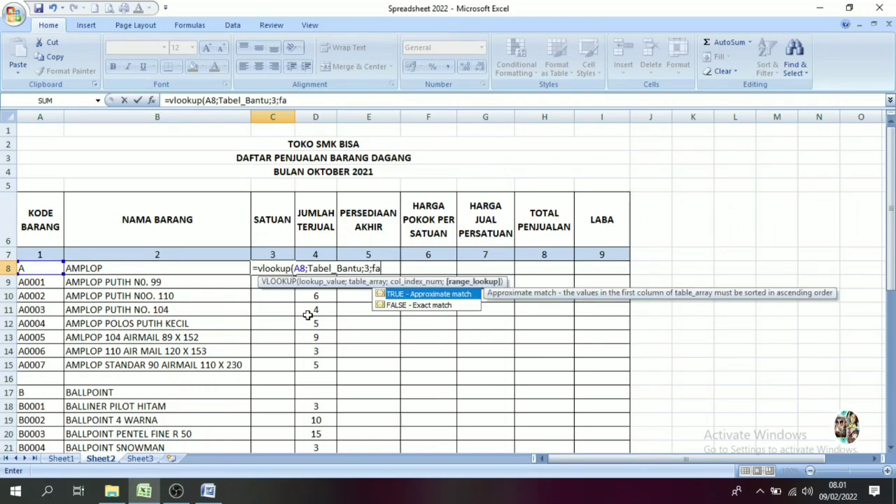
type("lse)")
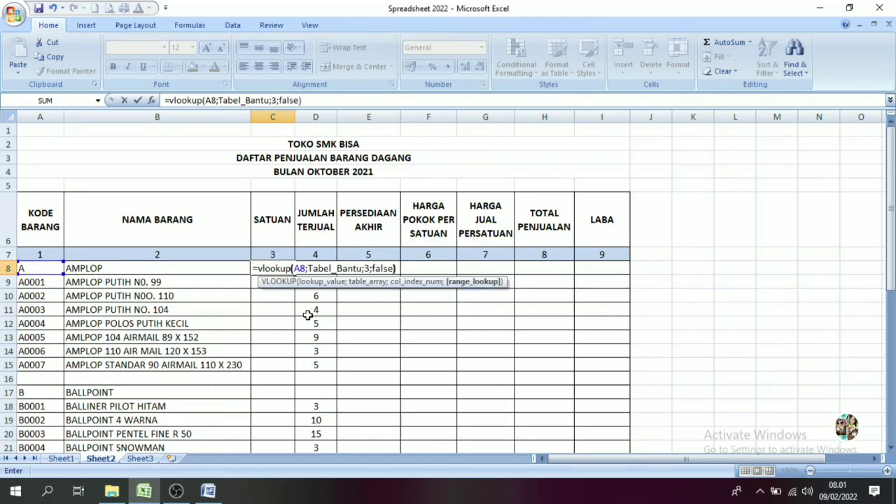
type("\\")
key("Return")
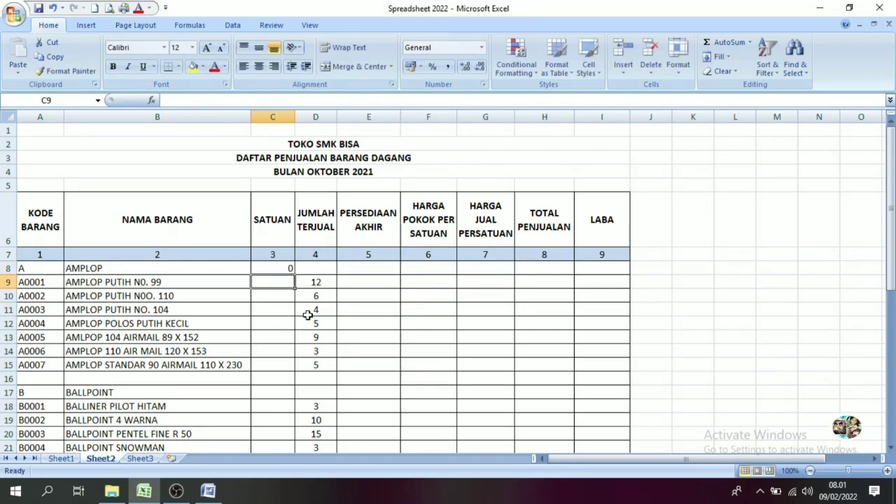
left_click(277, 266)
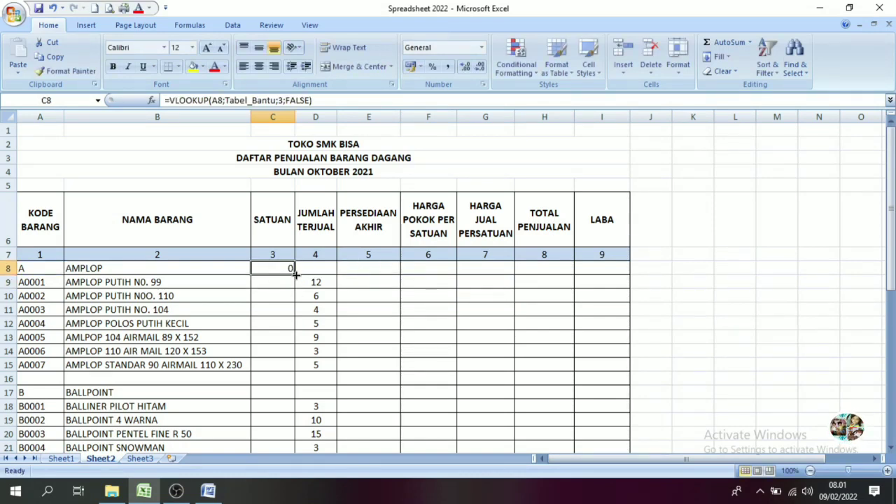
- Copy the C8 unit lookup down to row 33 and clear the leftovers in C8, C16 and C17
left_click_drag(295, 275, 279, 330)
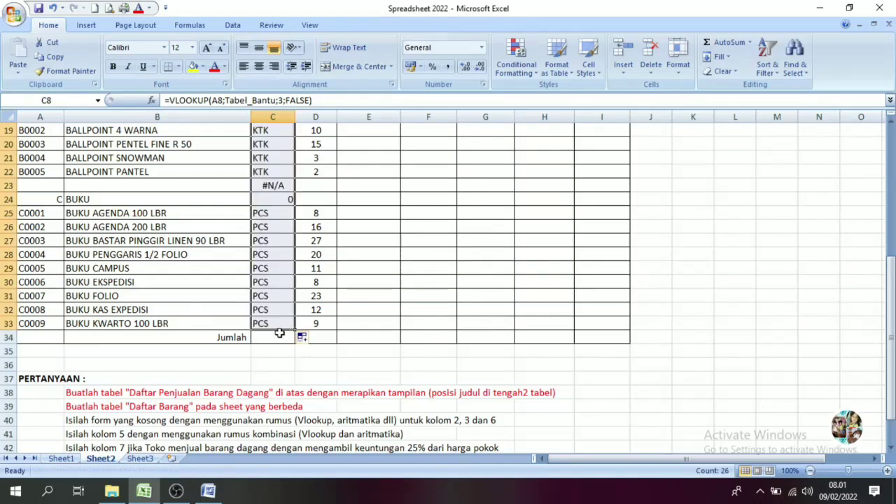
left_click_drag(890, 294, 890, 161)
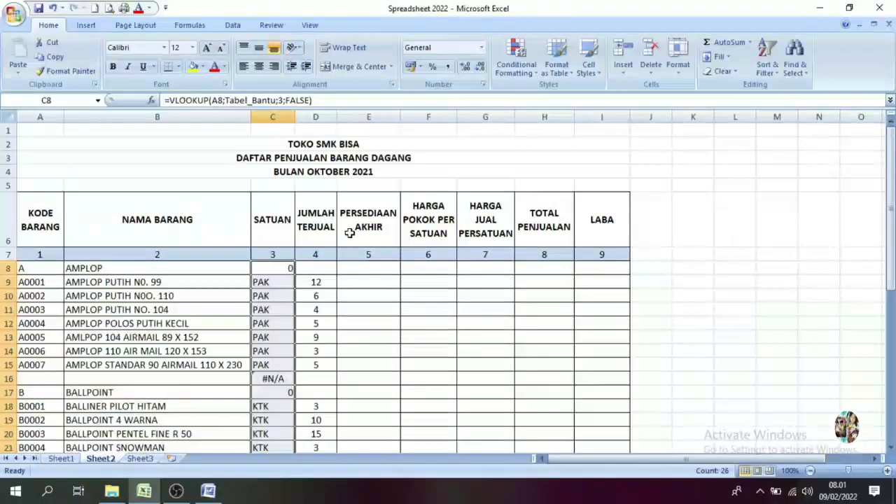
key("Delete")
left_click(283, 378)
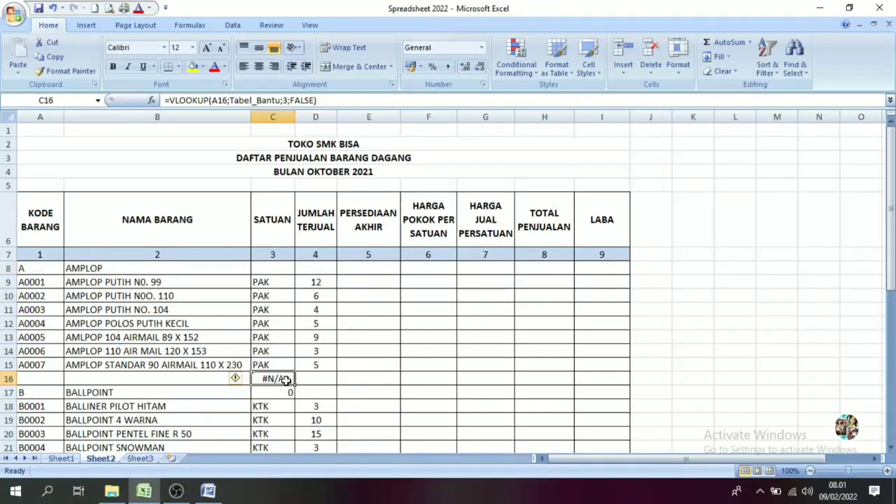
key("Delete")
left_click(283, 392)
key("Delete")
- Clear the #N/A and 0 leftovers in C23 and C24
left_click_drag(890, 209, 890, 301)
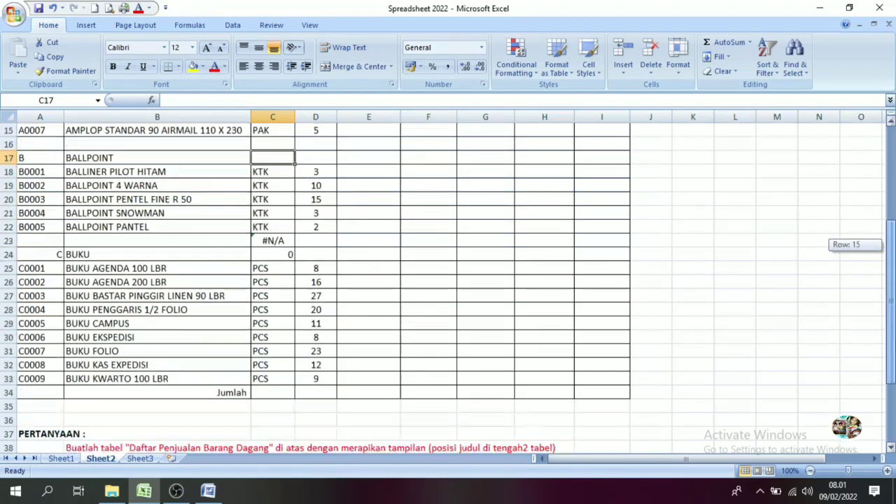
left_click(284, 255)
key("Delete")
left_click(274, 273)
key("Delete")
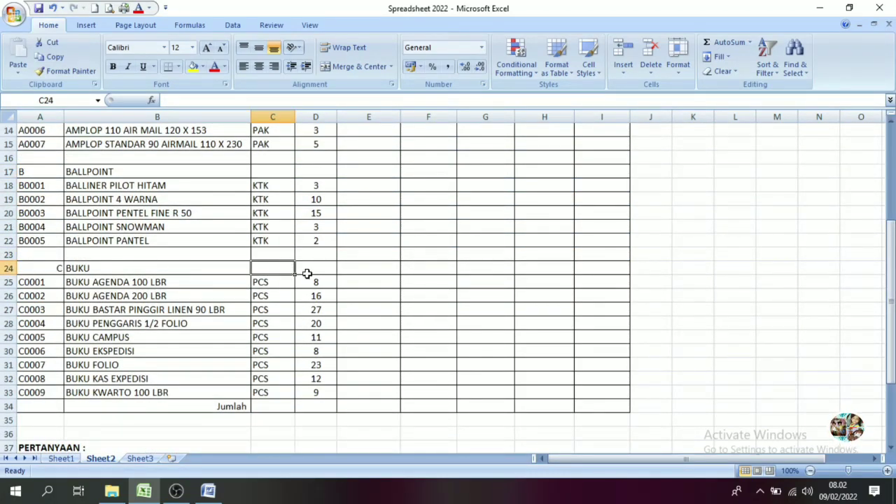
- Inspect the cells under the AMPLOP name, the SATUAN header and the column 6 heading
left_click_drag(892, 342, 890, 231)
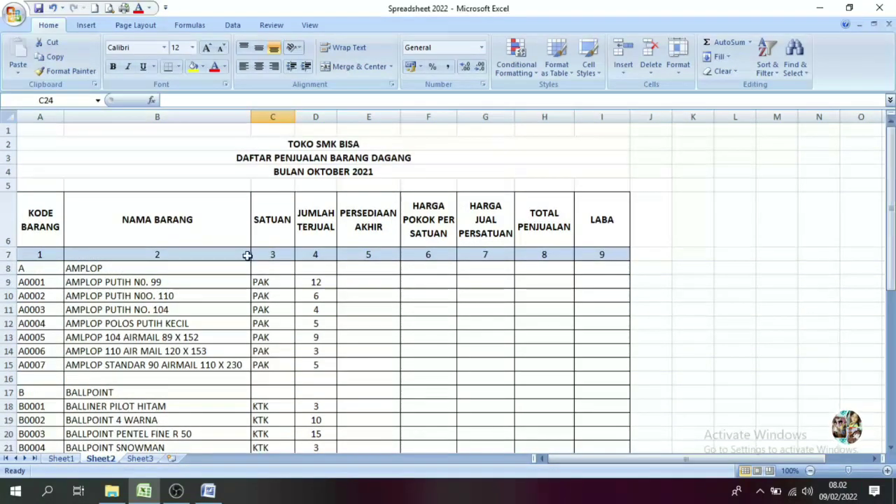
left_click(134, 263)
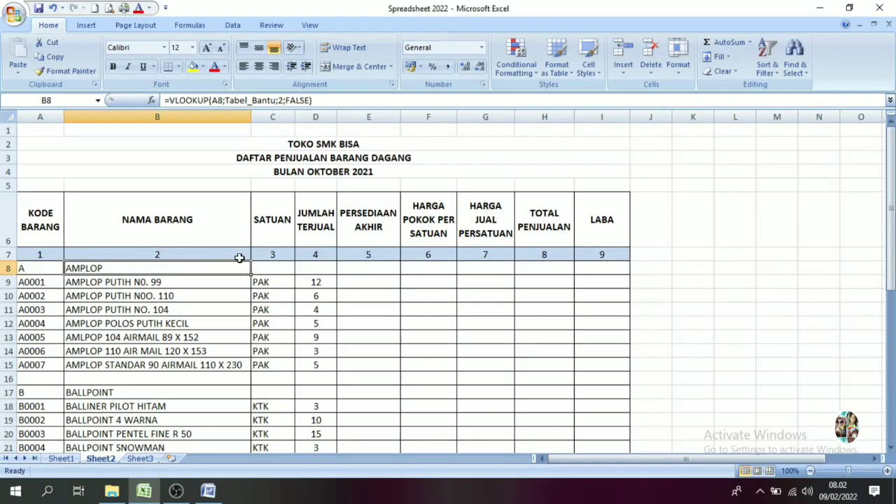
left_click(280, 254)
left_click(424, 257)
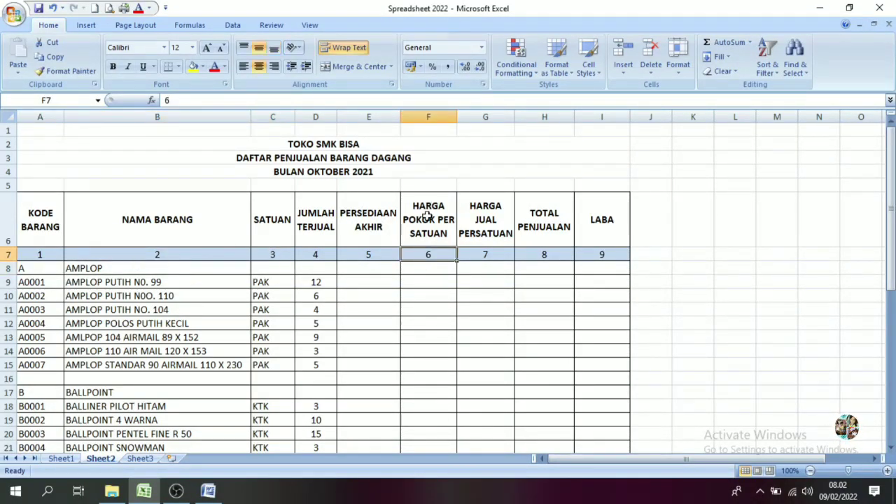
left_click(61, 459)
left_click(395, 214)
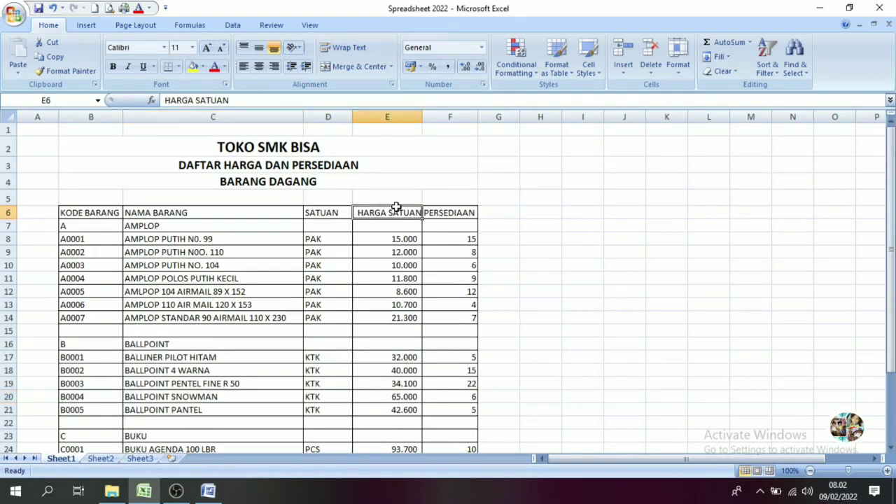
left_click(385, 236)
left_click(389, 215)
left_click(390, 244)
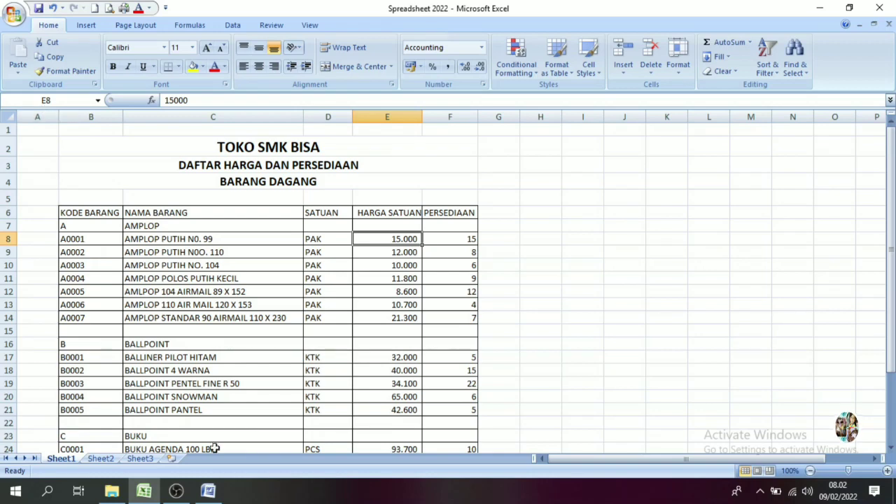
left_click(100, 459)
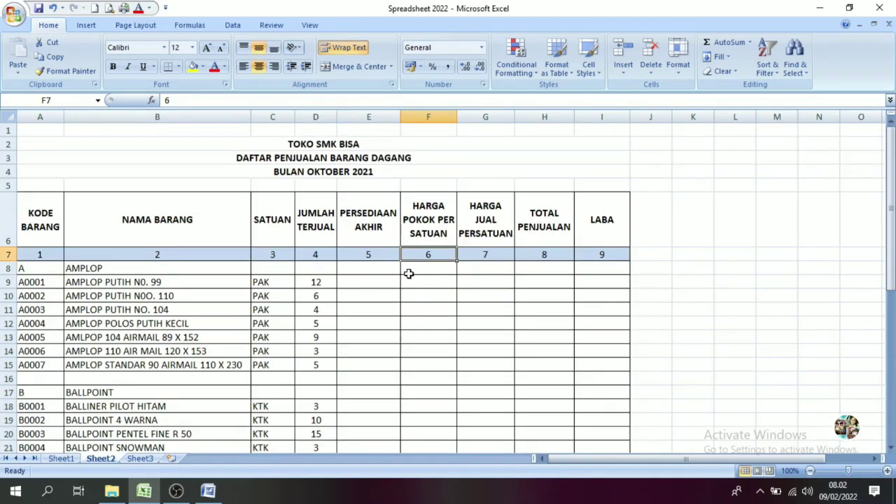
- Enter =VLOOKUP(A9;Tabel_Bantu;4;FALSE) in F9 so it returns the 15000 unit price for A0001
left_click(426, 269)
left_click(438, 284)
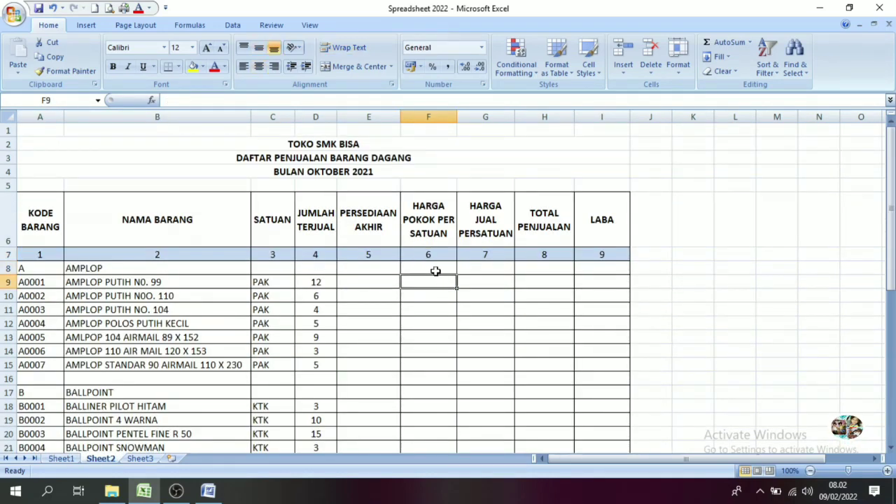
left_click(436, 271)
left_click(438, 279)
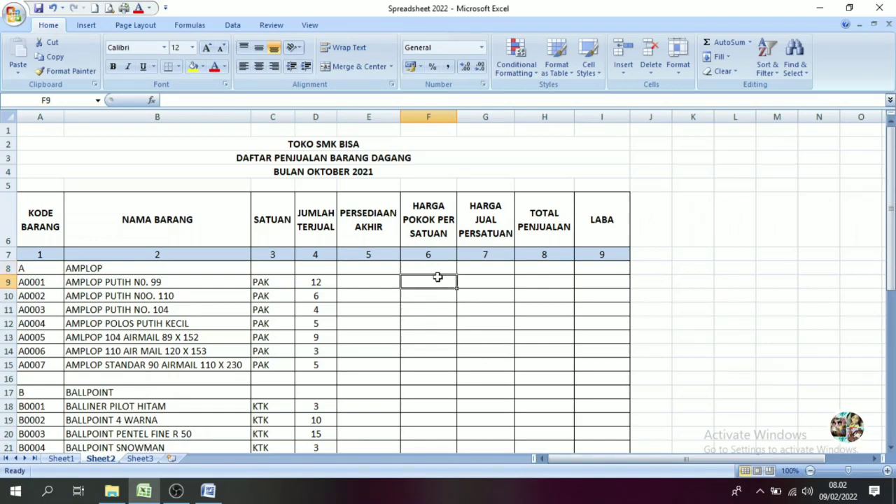
type("=vloo")
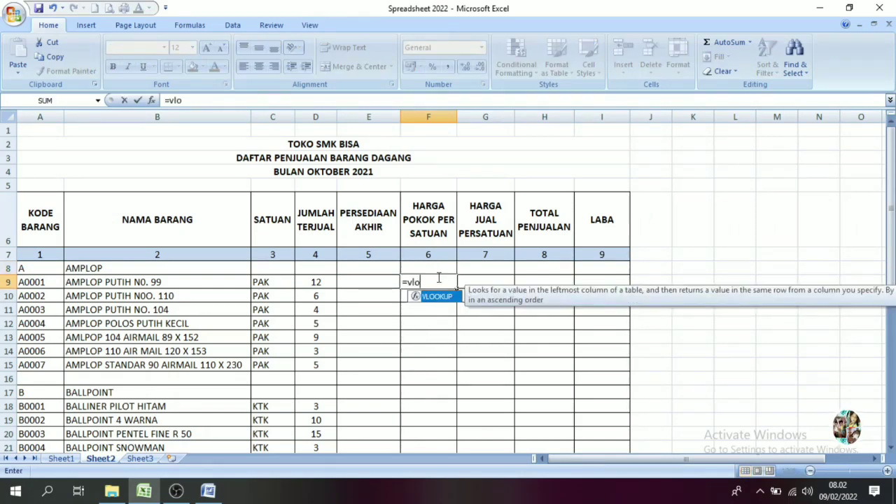
type("ukp(")
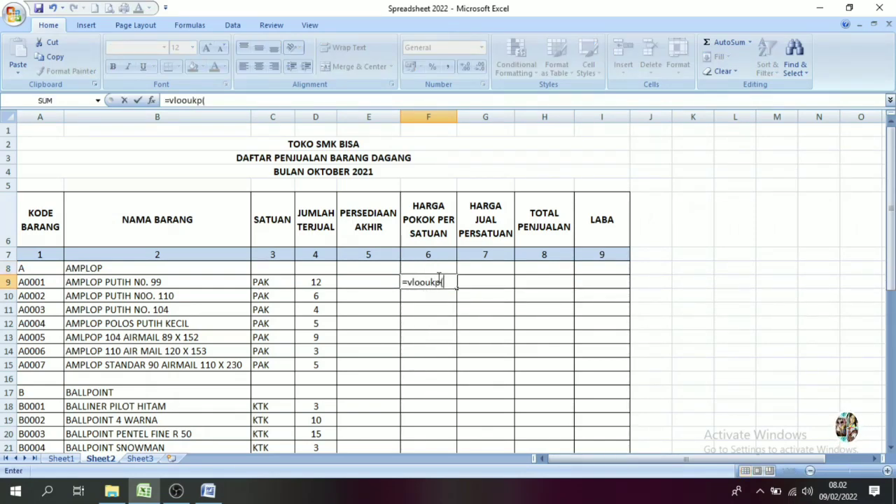
left_click(26, 282)
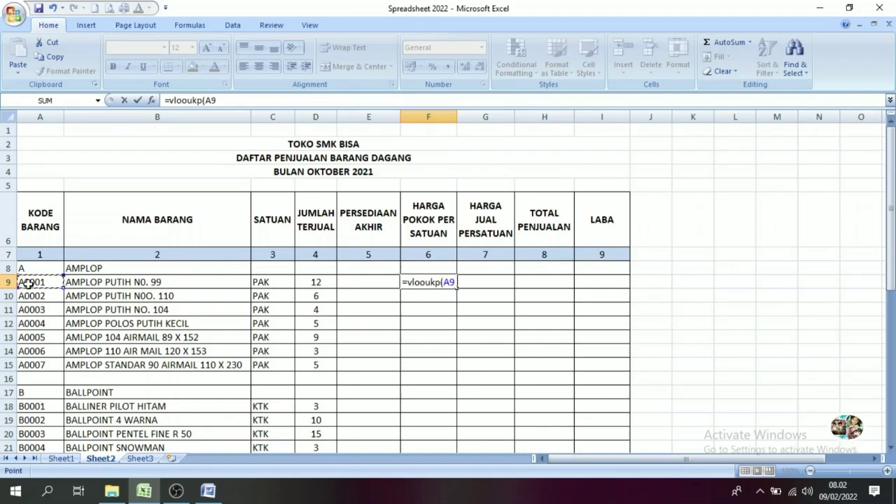
key("BackSpace")
key("BackSpace")
key("BackSpace")
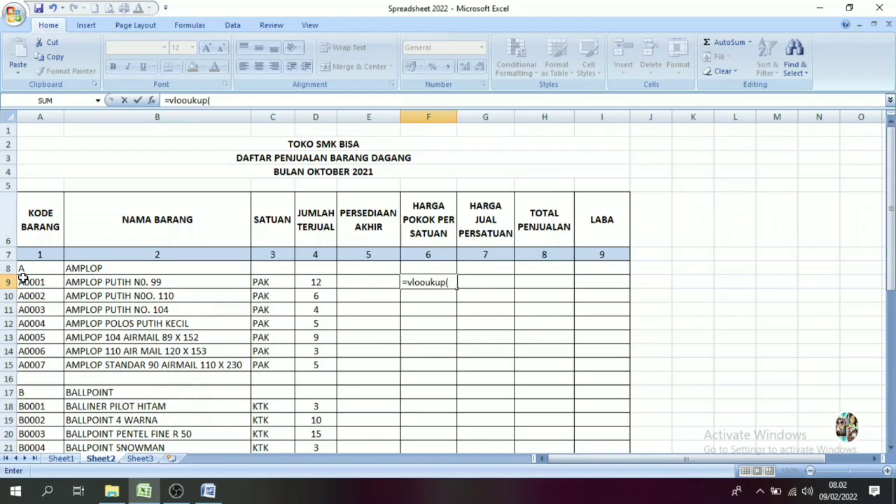
key("BackSpace")
key("BackSpace")
key("BackSpace")
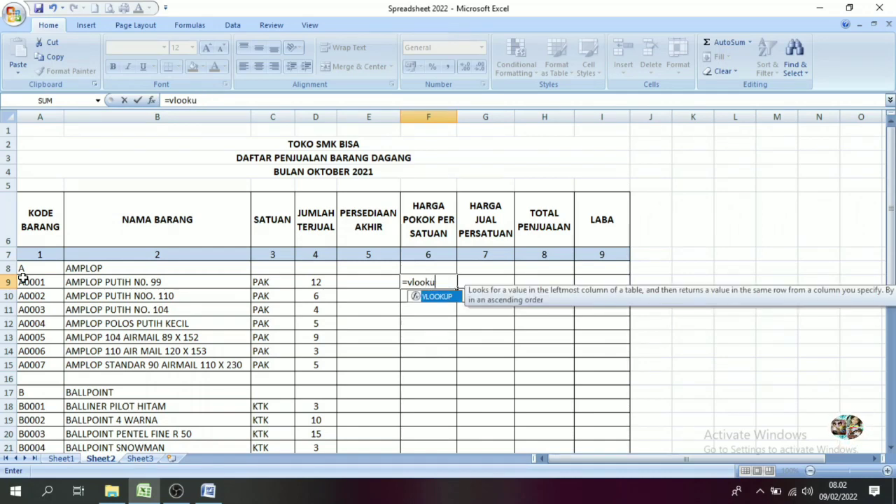
type("p(")
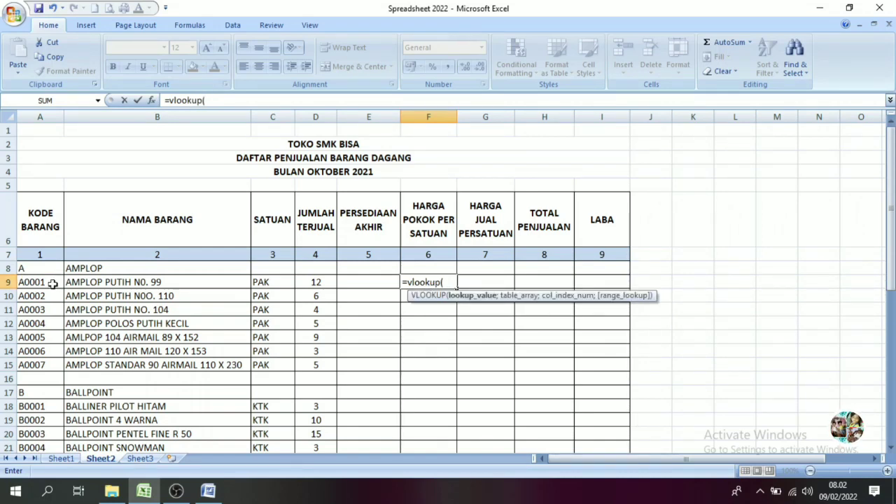
left_click(31, 282)
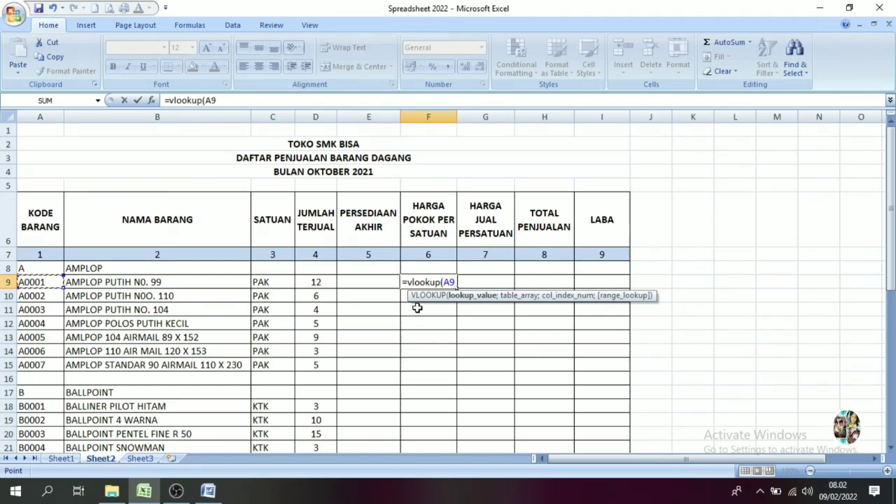
type(";")
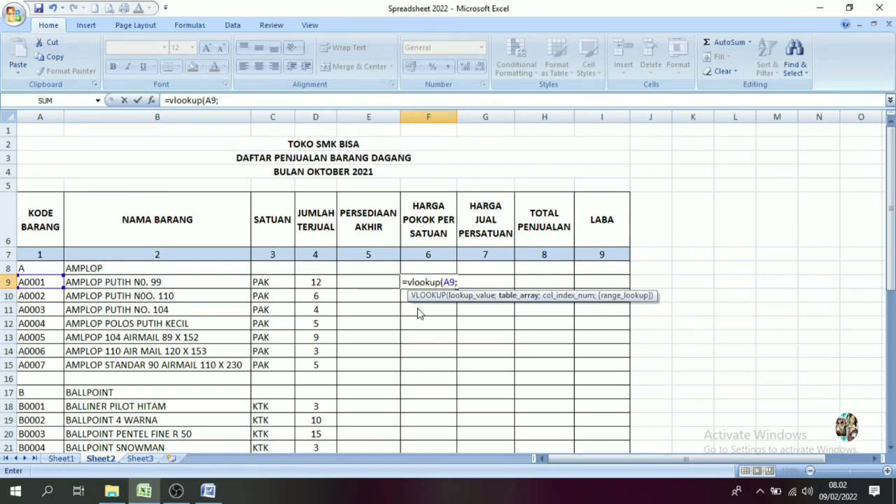
type("Tabe")
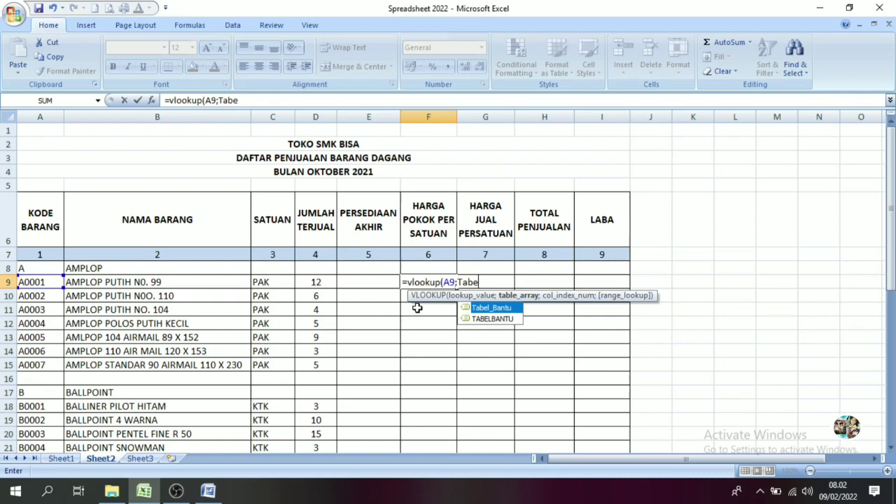
type("l_Ban")
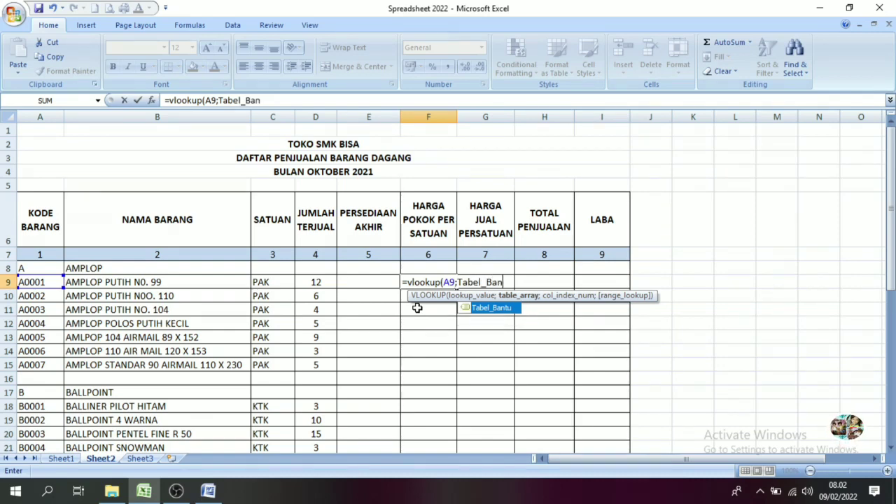
type("tu;")
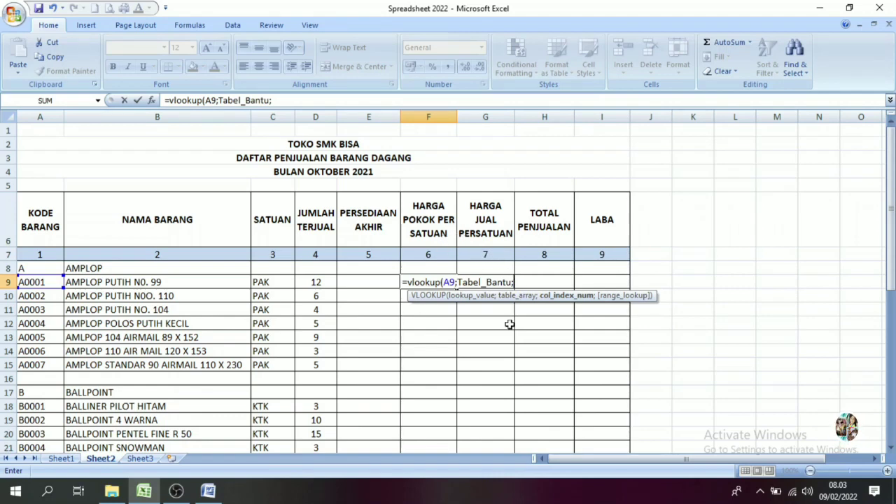
type("4")
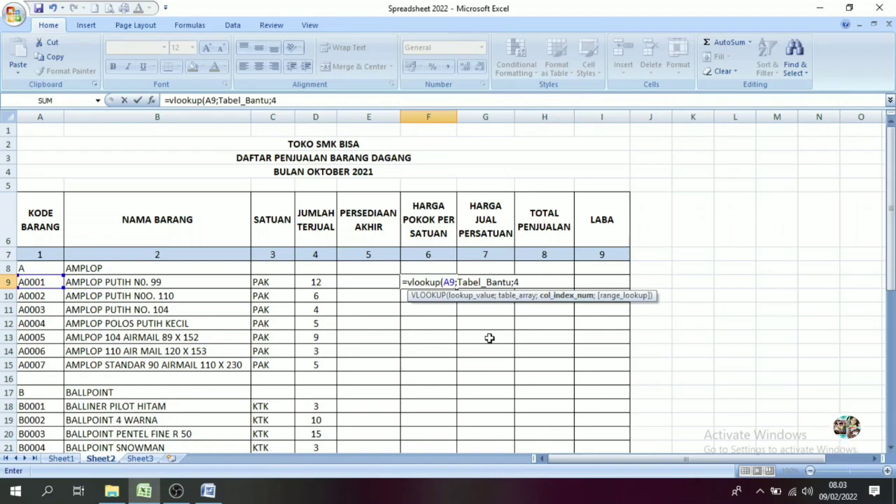
type(";")
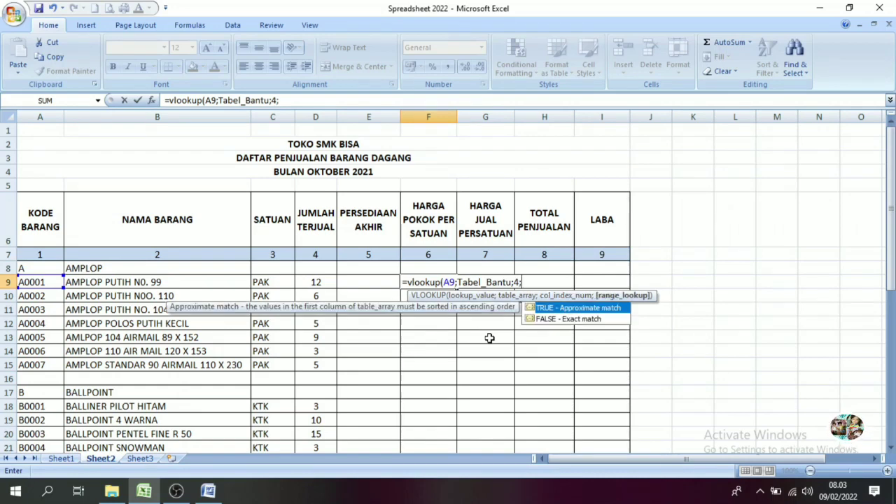
type("false)")
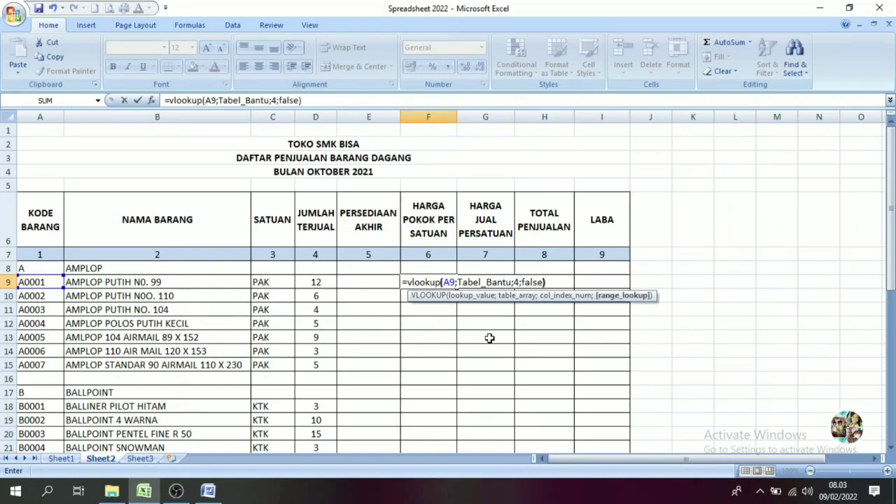
key("Return")
- Copy the F9 price lookup down column F and clear the #N/A and 0 in rows 16–17 and 23–24
left_click(444, 284)
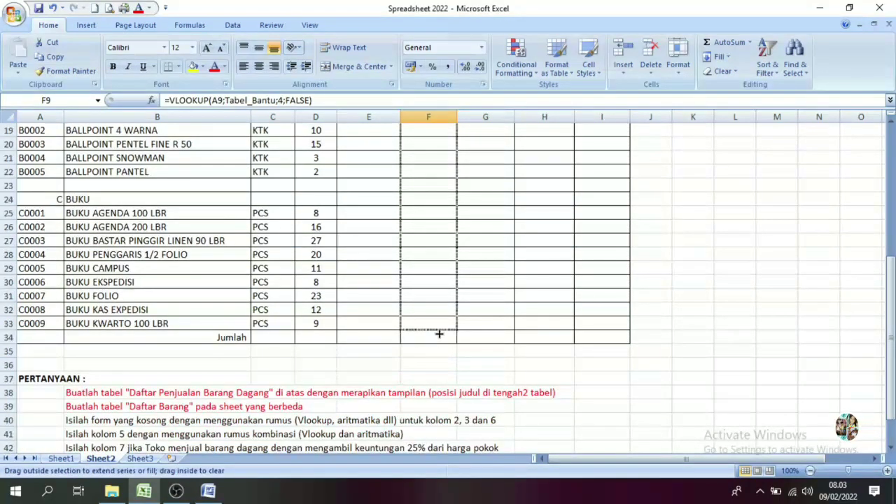
left_click_drag(456, 293, 439, 332)
left_click_drag(889, 347, 742, 348)
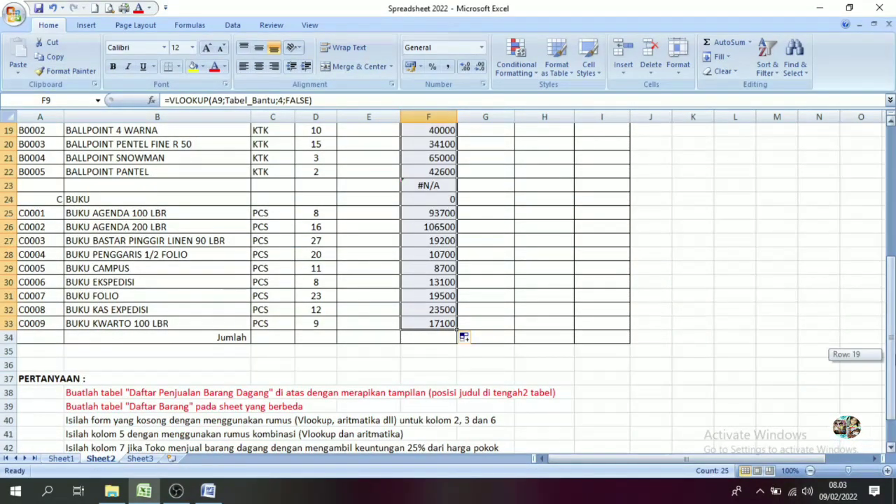
left_click(602, 350)
left_click_drag(447, 294, 451, 312)
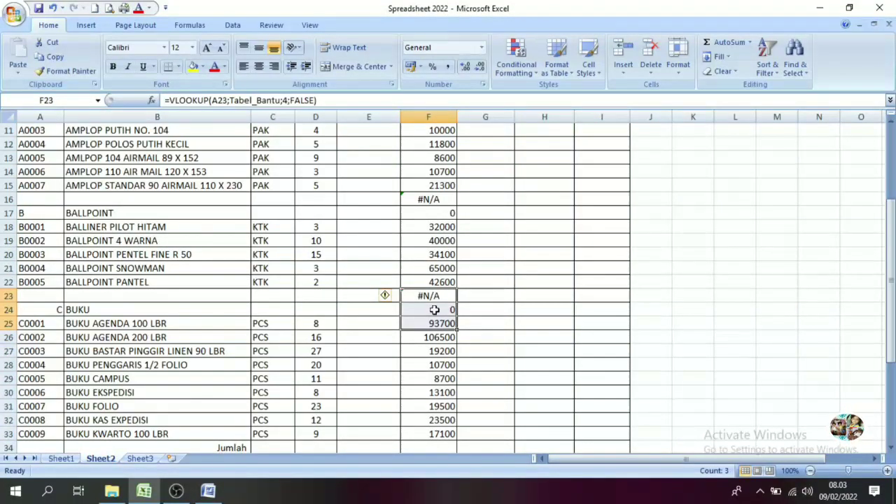
key("Delete")
left_click_drag(428, 198, 428, 213)
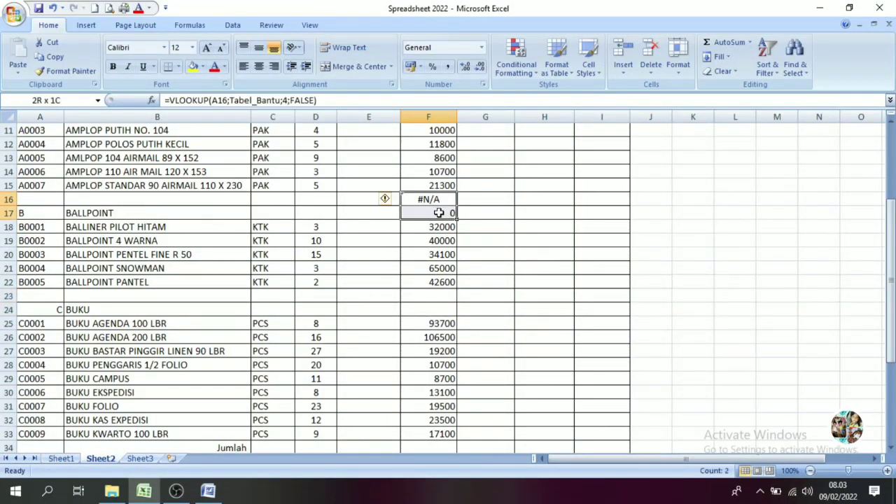
key("Delete")
- Review the F15 formula and scroll down to the PERTANYAAN question list
left_click_drag(890, 280, 810, 194)
key("Up")
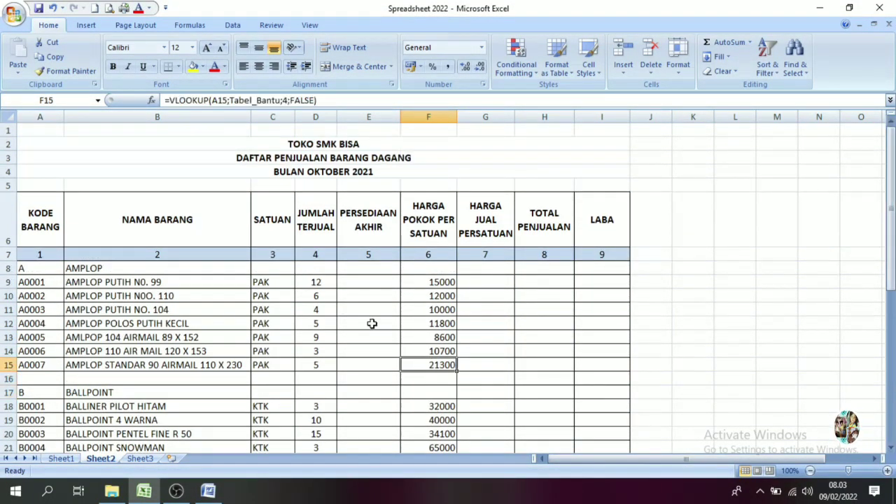
left_click(272, 271)
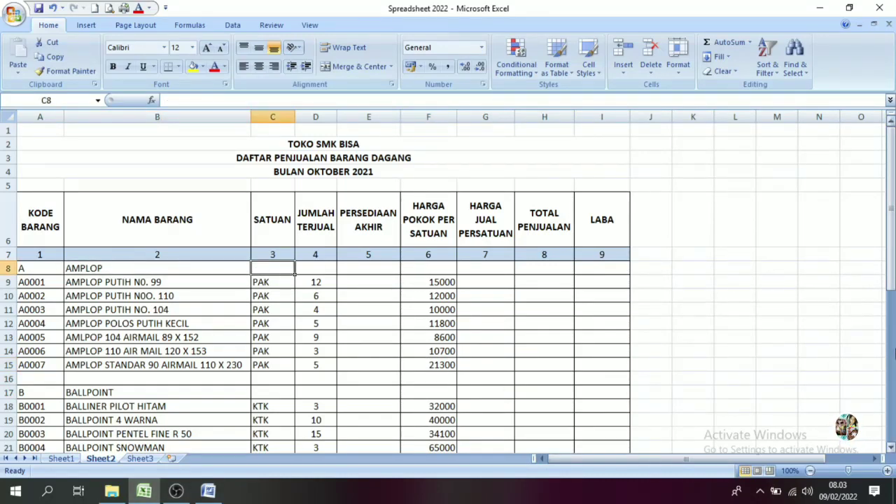
scroll(629, 378, "down", 7)
- Turn the third question in B40 red
left_click(78, 392)
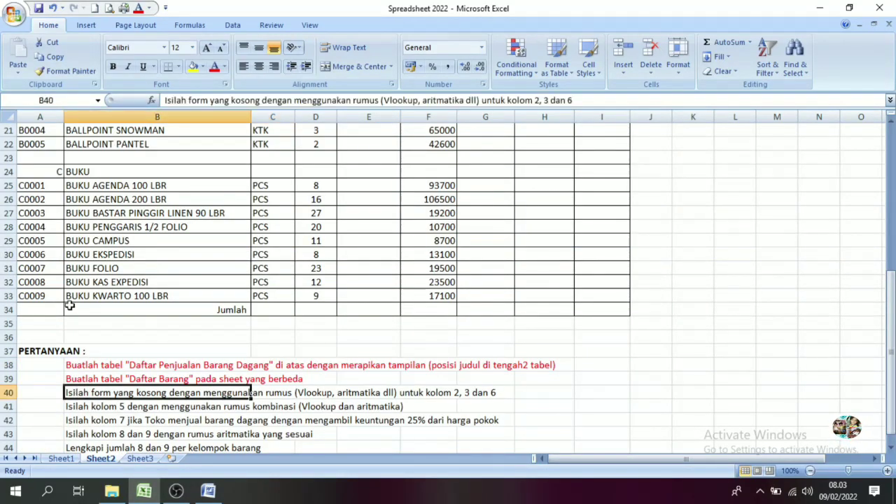
left_click(214, 66)
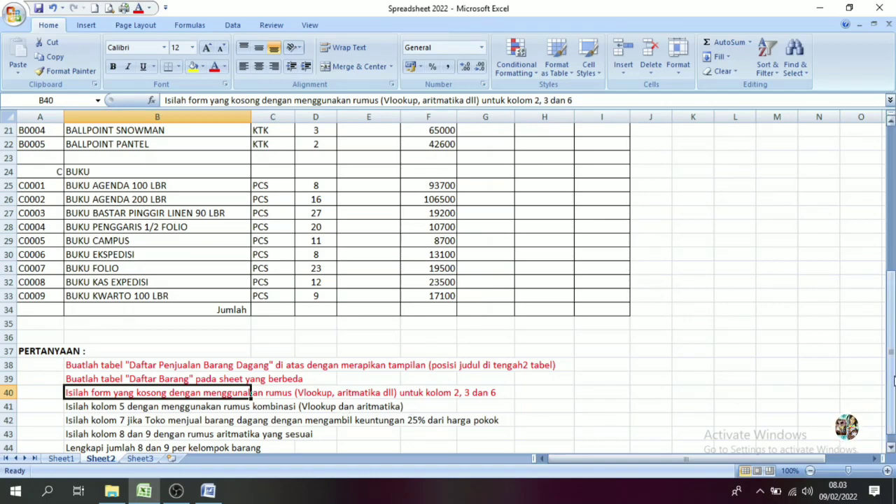
left_click_drag(890, 382, 890, 234)
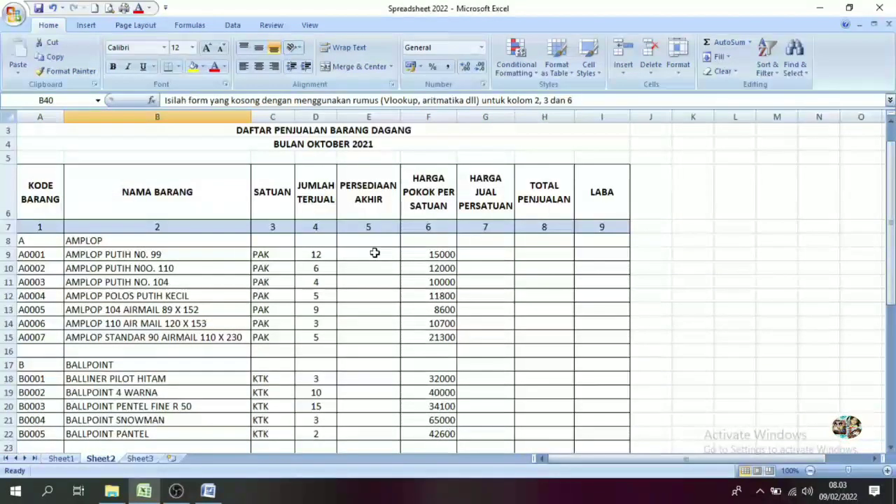
left_click(365, 253)
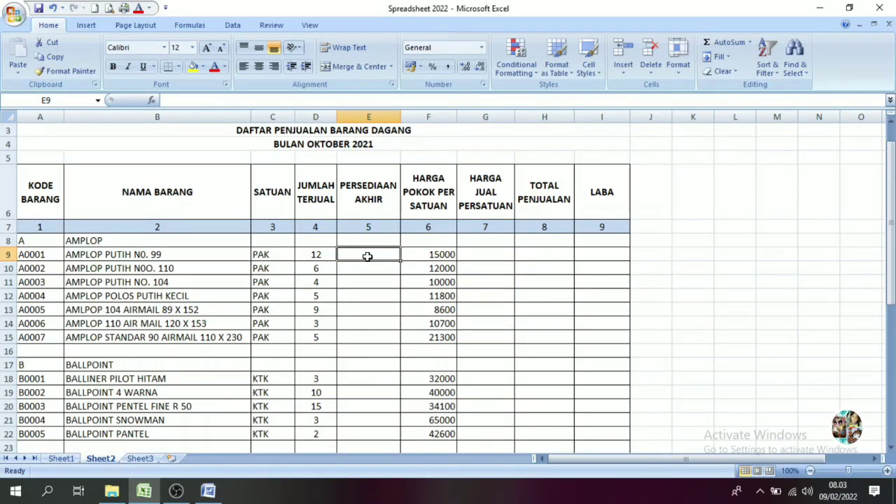
- Check the PERSEDIAAN stock values on Sheet1, then return to Sheet2's cell E9
left_click(60, 458)
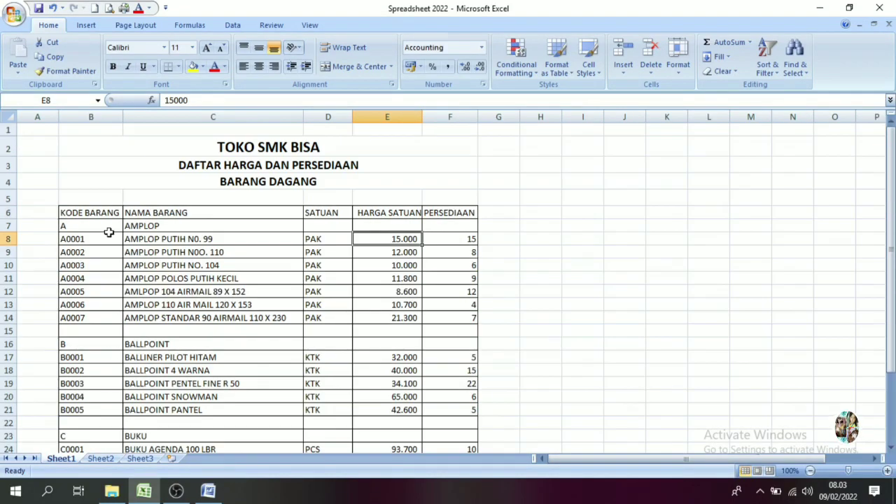
left_click(466, 216)
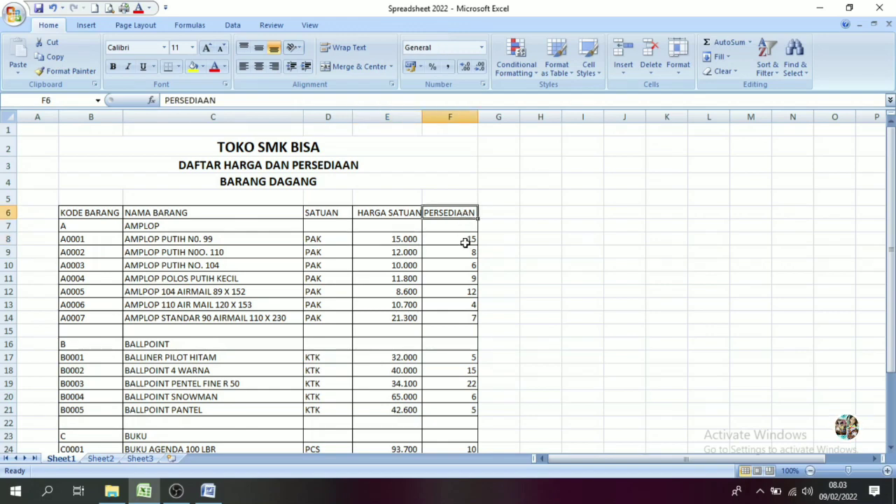
left_click(457, 238)
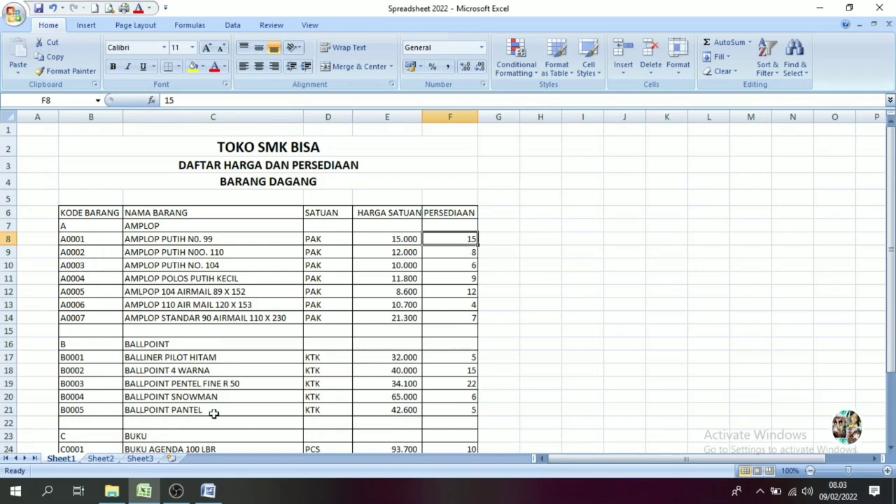
left_click(100, 459)
left_click(315, 252)
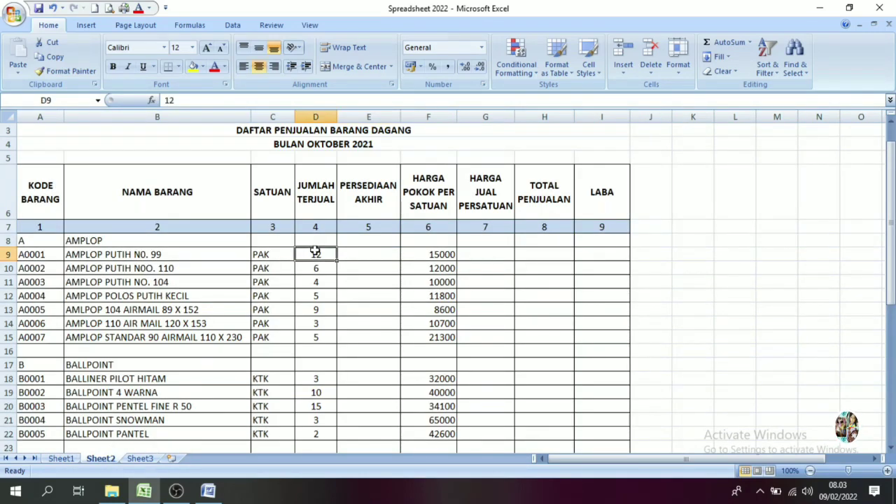
left_click(362, 250)
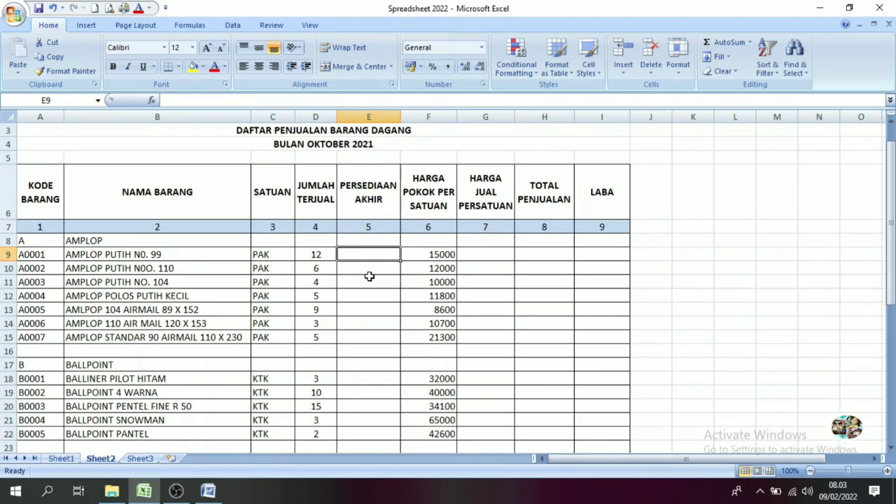
- Enter =VLOOKUP(A9;Tabel_Bantu;5)-D9 in E9 to compute the first item's ending stock
type("=vlooku")
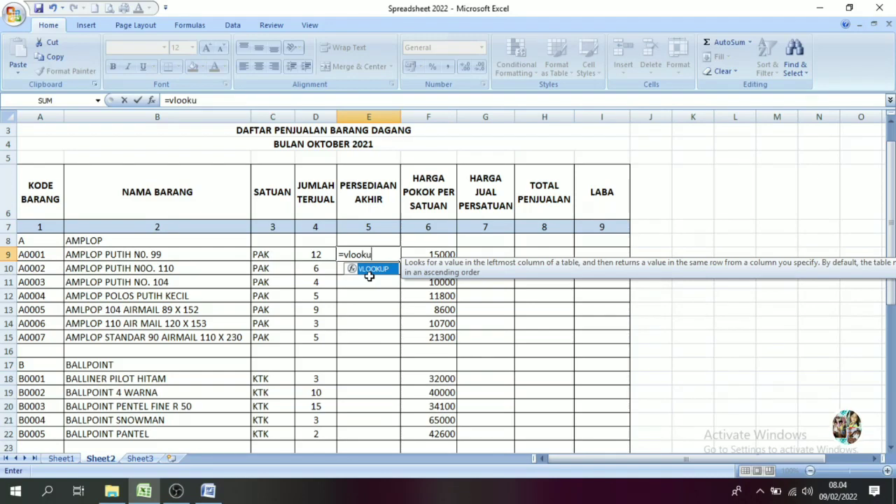
type("(")
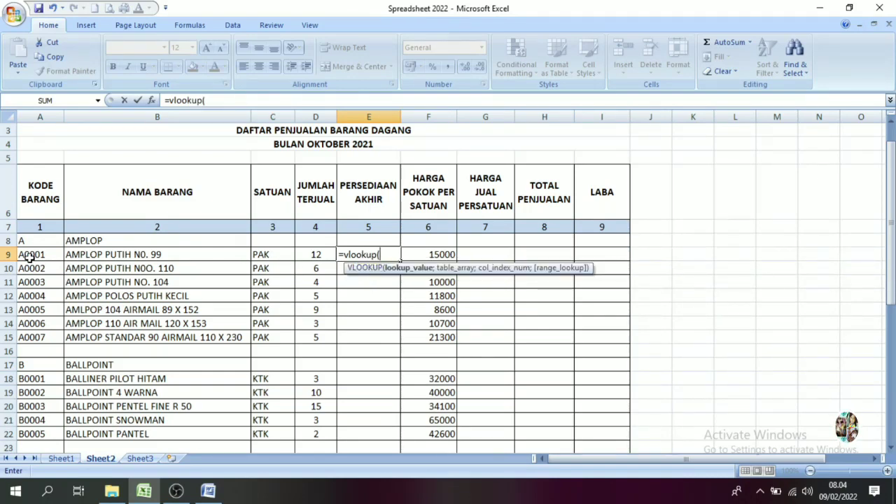
left_click(27, 257)
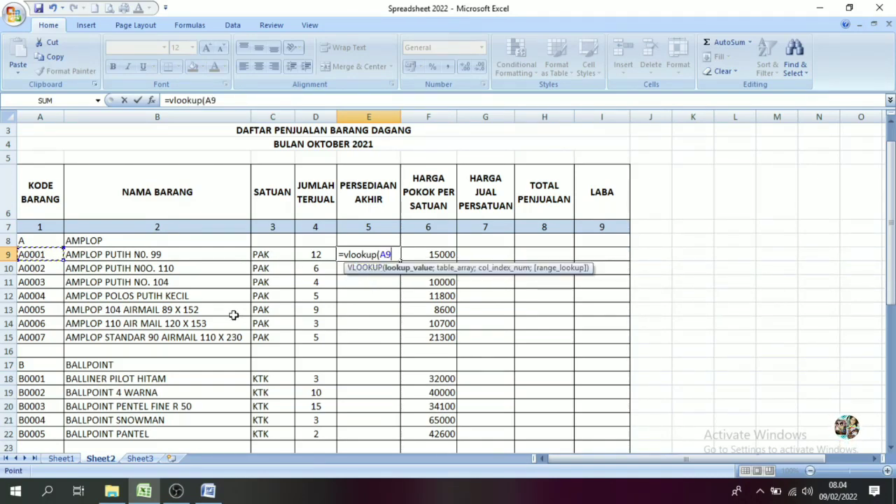
type(";")
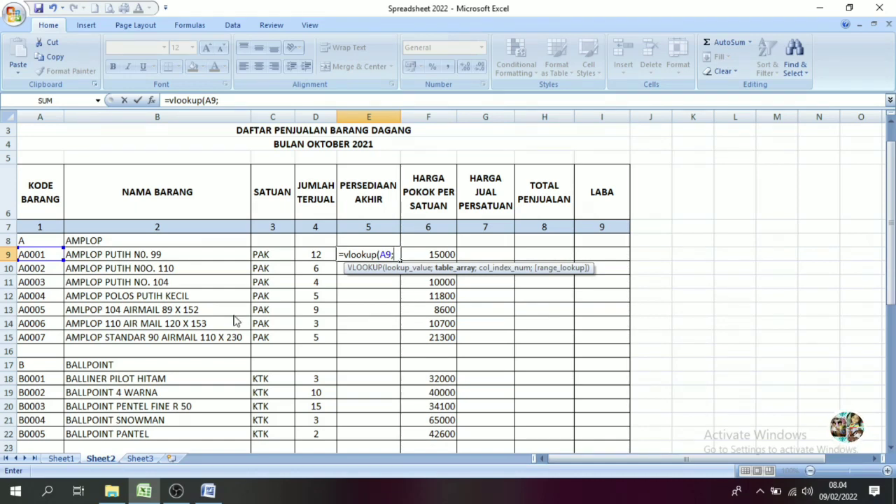
type("Tabel_B")
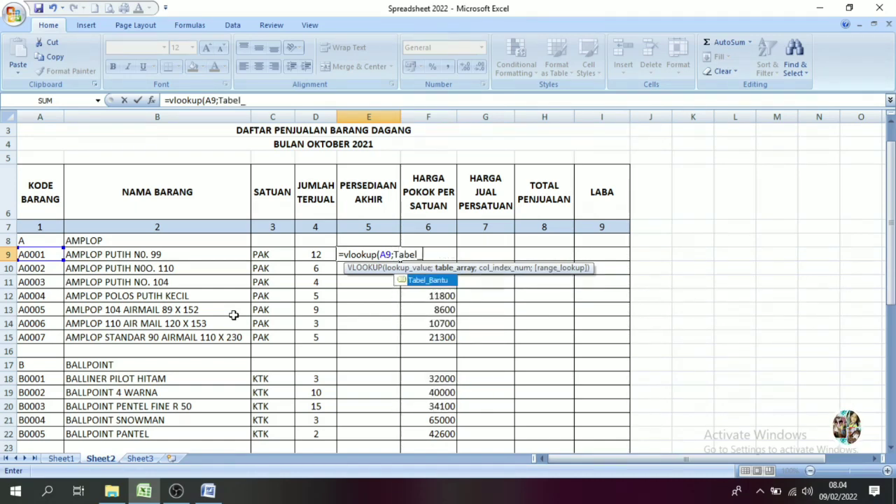
type("antu")
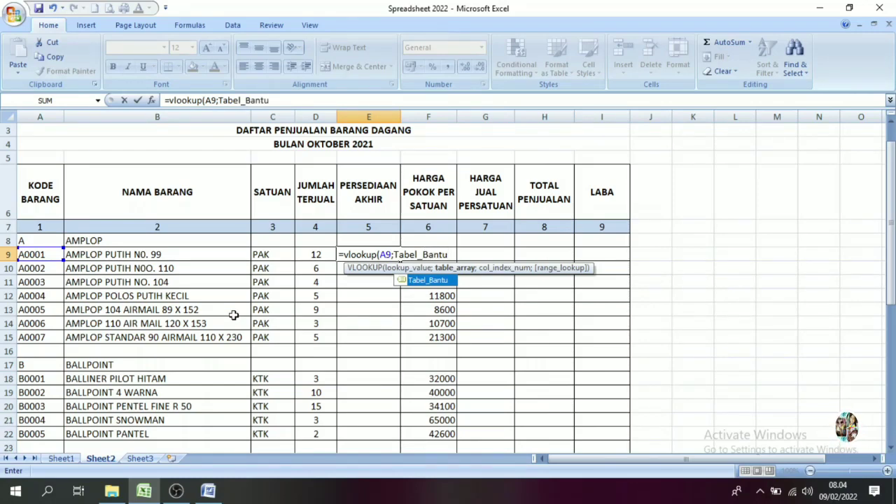
type(";5)-")
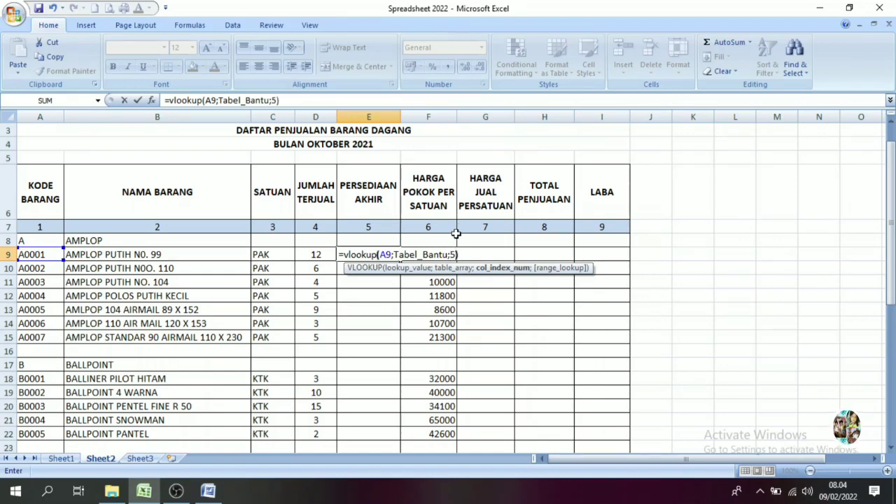
left_click(315, 256)
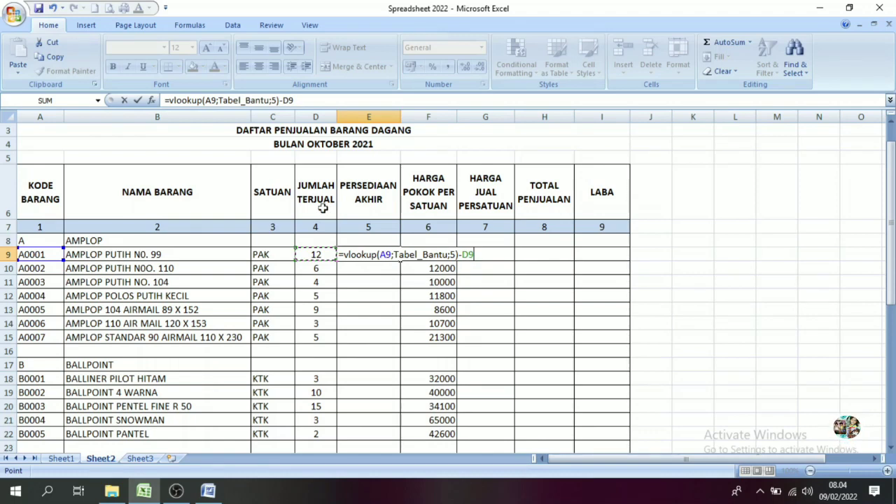
key("Return")
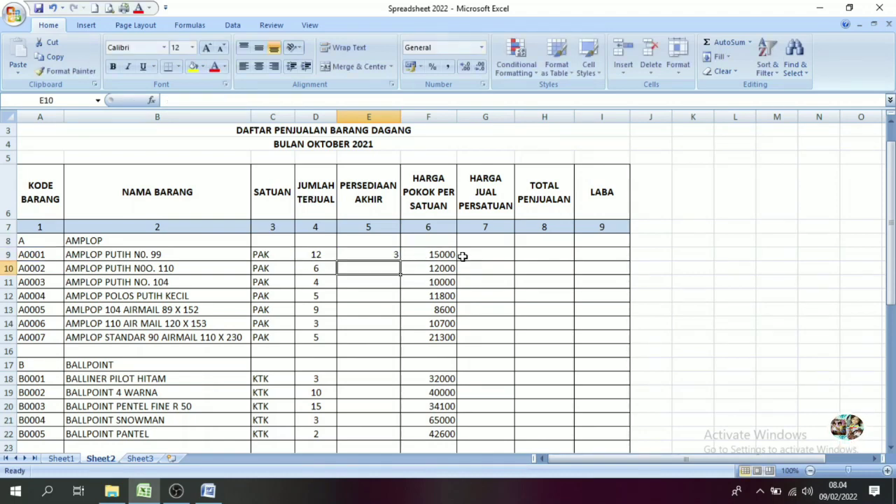
- Copy the E9 stock formula down column E and clear the #N/A and 0 in rows 16–17 and 23–24
left_click(385, 251)
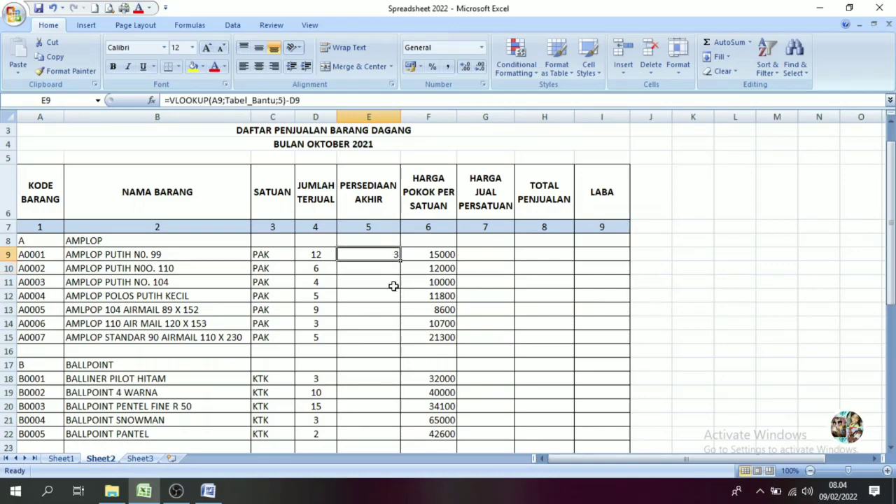
mouse_move(399, 260)
left_mouse_down()
mouse_move(402, 488)
mouse_move(381, 330)
left_mouse_up()
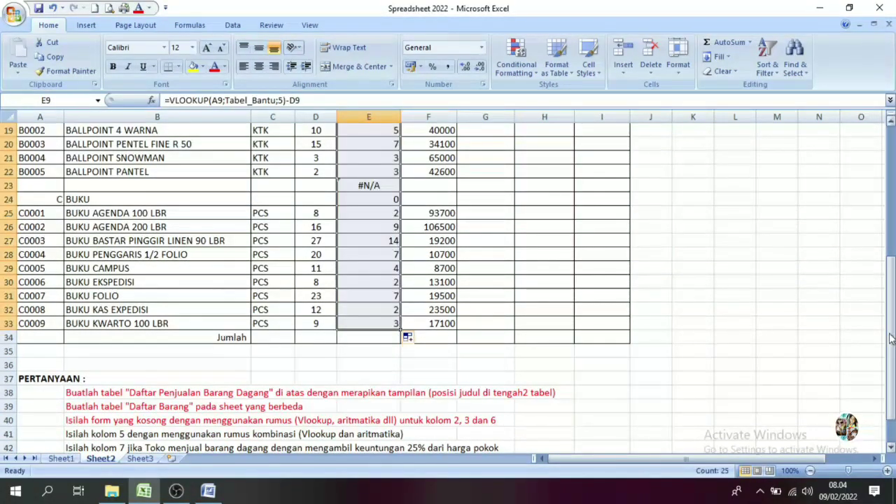
left_click_drag(890, 338, 890, 175)
left_click(732, 314)
left_click_drag(343, 352, 345, 361)
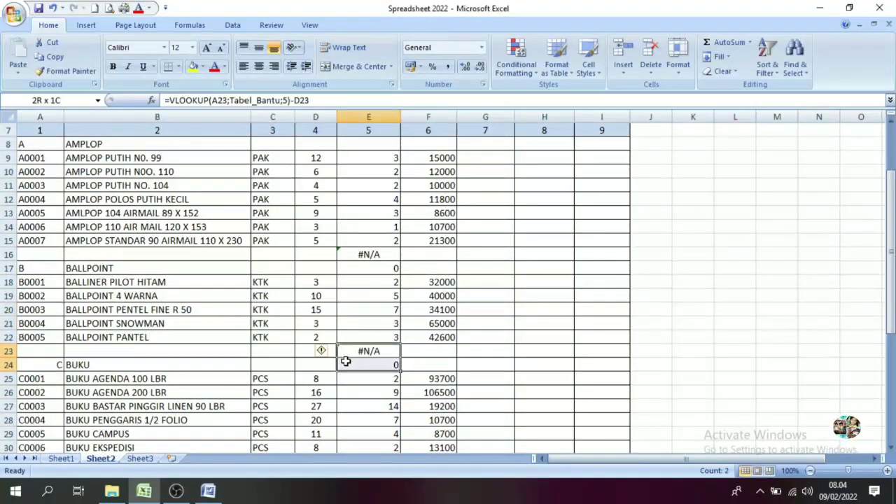
key("Delete")
left_click_drag(370, 255, 369, 268)
key("Delete")
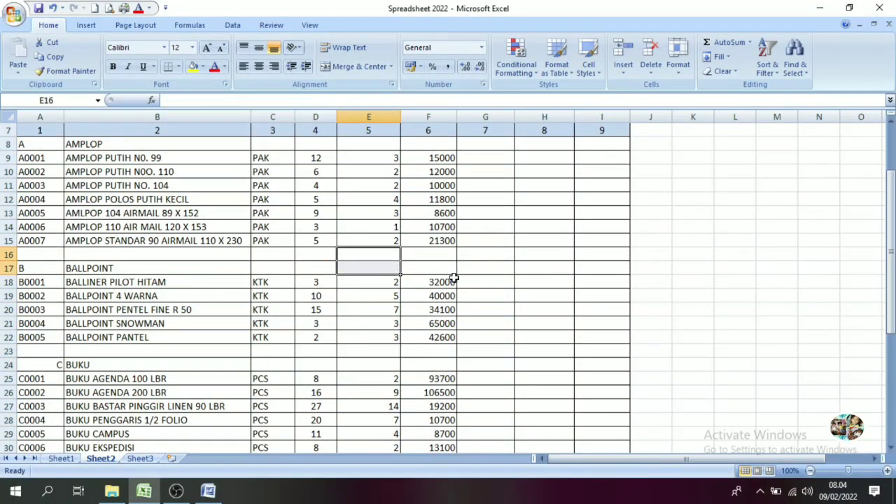
mouse_move(889, 333)
left_mouse_down()
mouse_move(888, 288)
mouse_move(887, 437)
left_mouse_up()
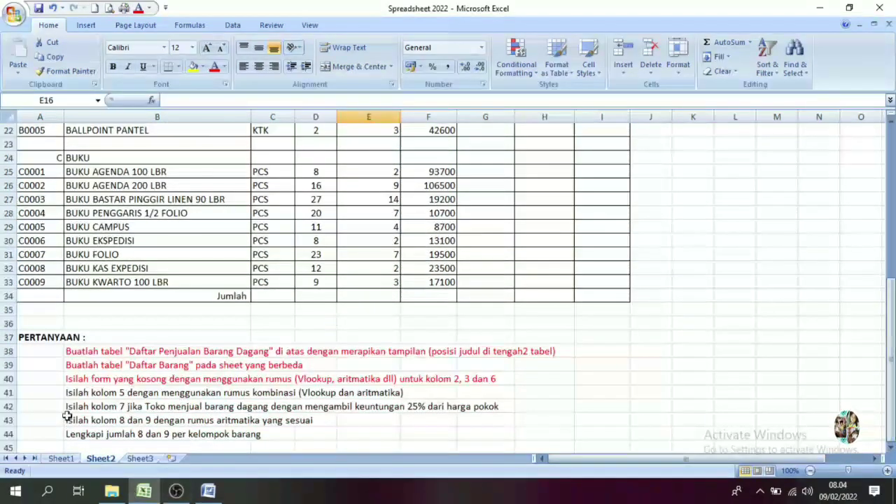
- Turn the column 5 question in B41 red to mark it completed
left_click(66, 393)
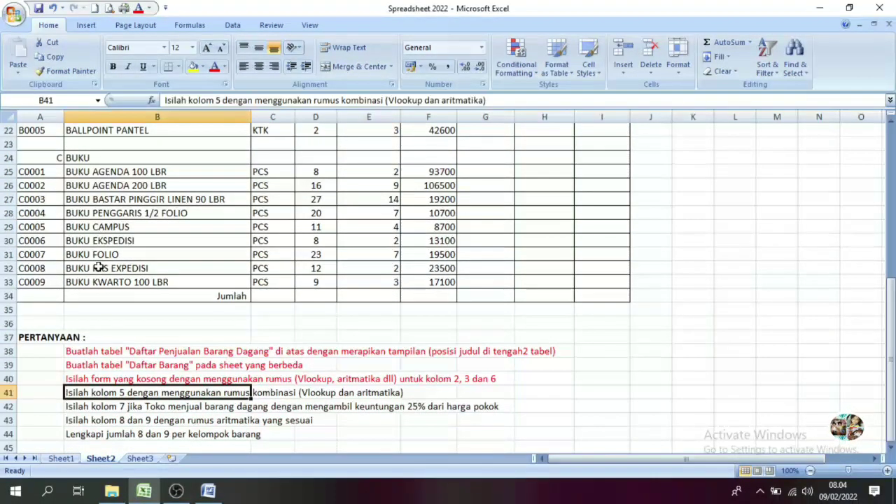
left_click(214, 67)
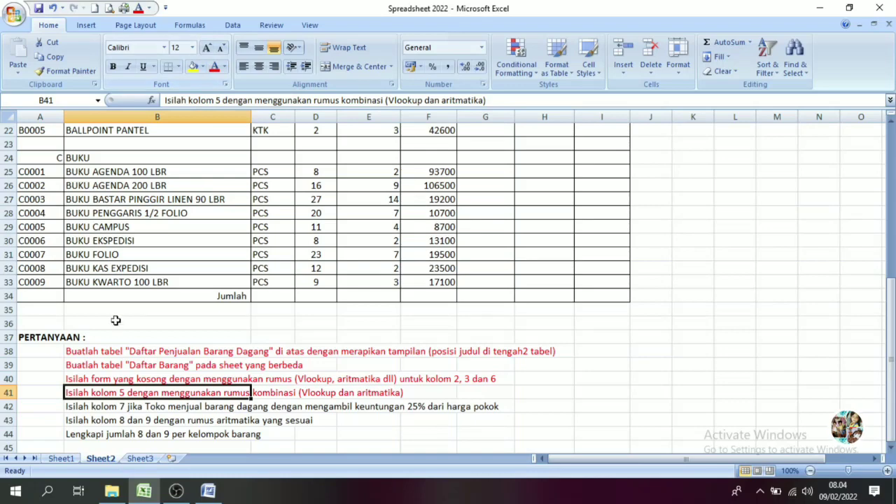
left_click(80, 407)
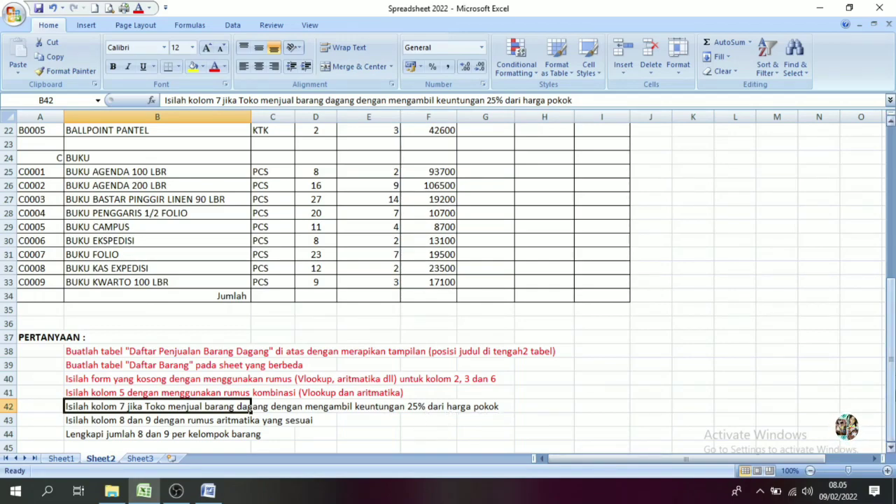
left_click_drag(890, 392, 892, 236)
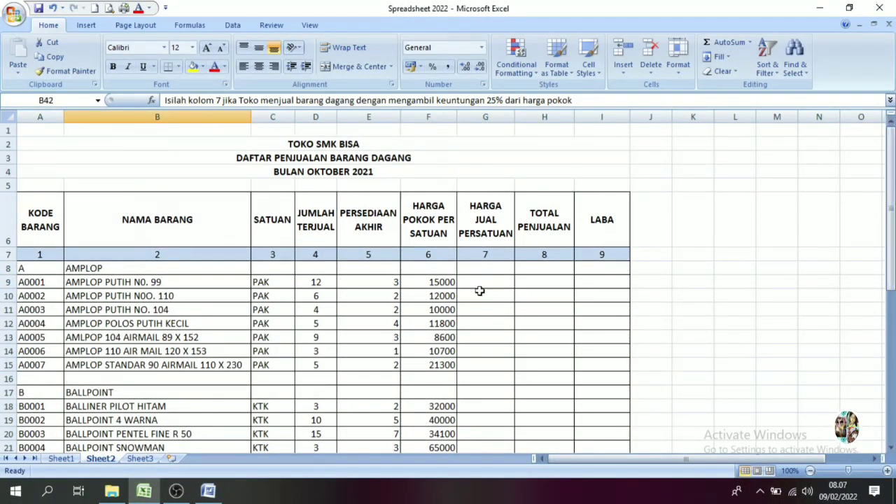
left_click(478, 282)
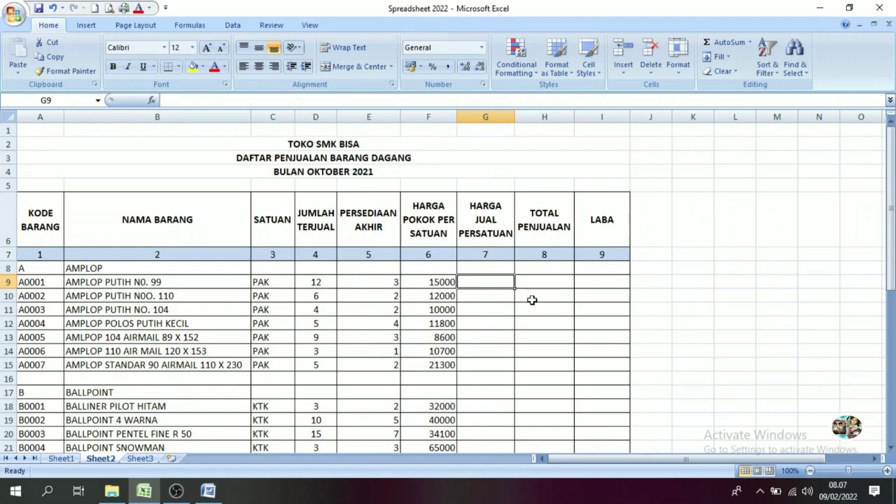
- Enter the 25% markup formula =(25%*F9)+F9 in G9
type("=(2")
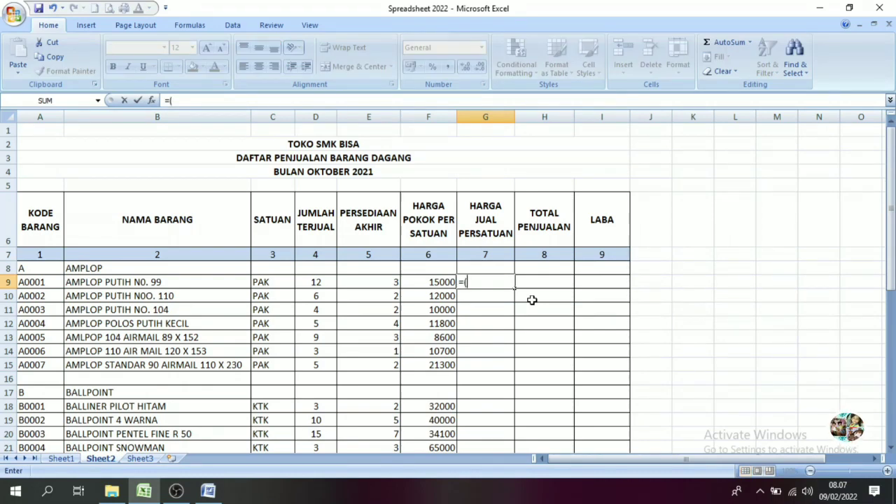
type("5%*")
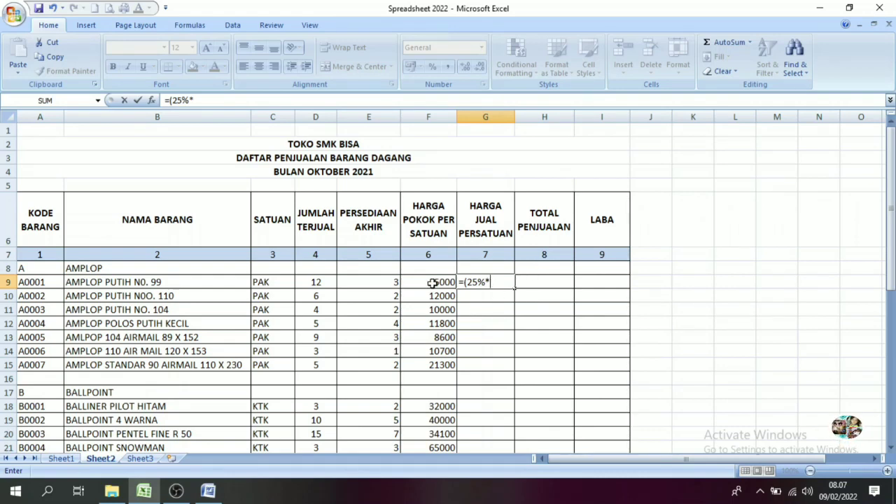
left_click(433, 282)
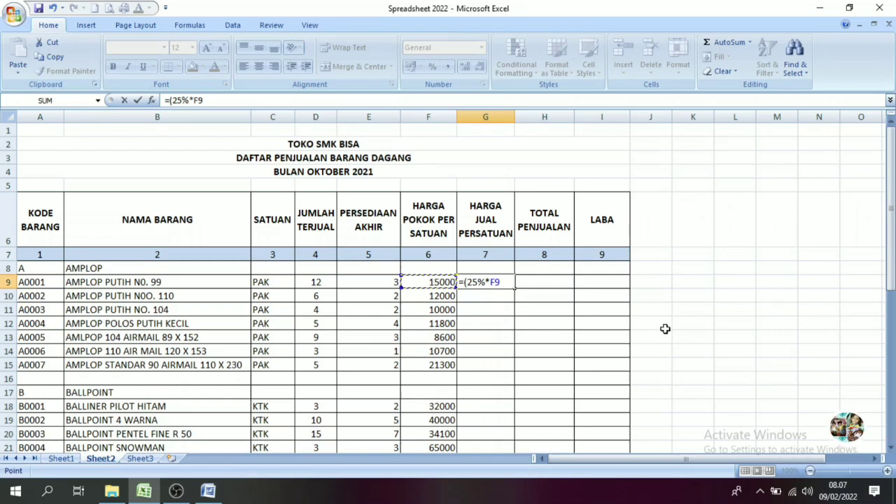
type(")+")
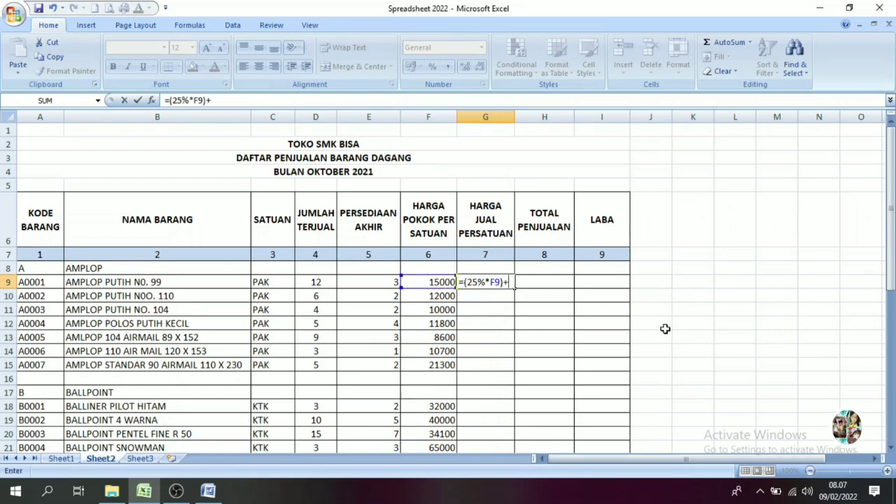
left_click(418, 283)
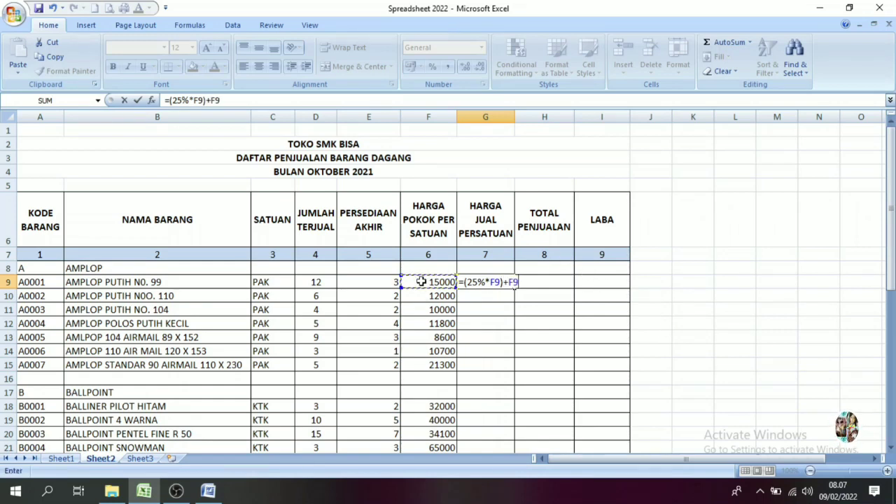
key("Return")
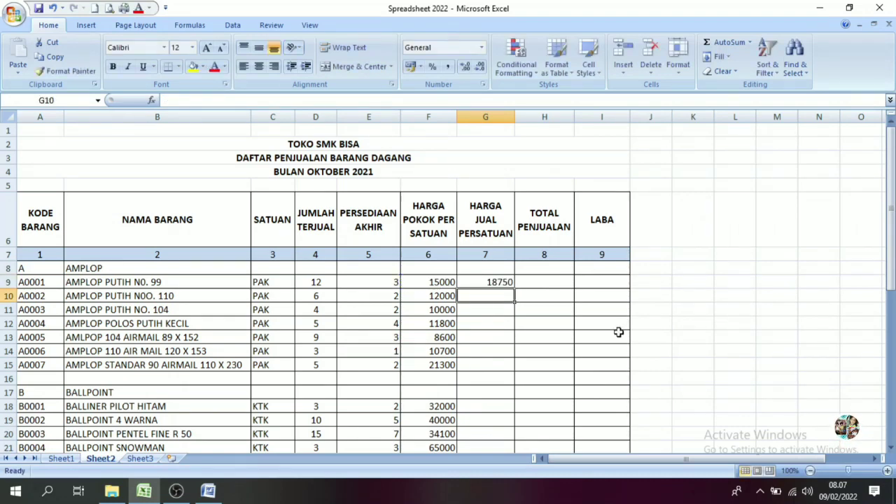
- Copy the selling-price formula down to G33 and clear the zeros in G16:G17 and G23:G24
left_click(497, 280)
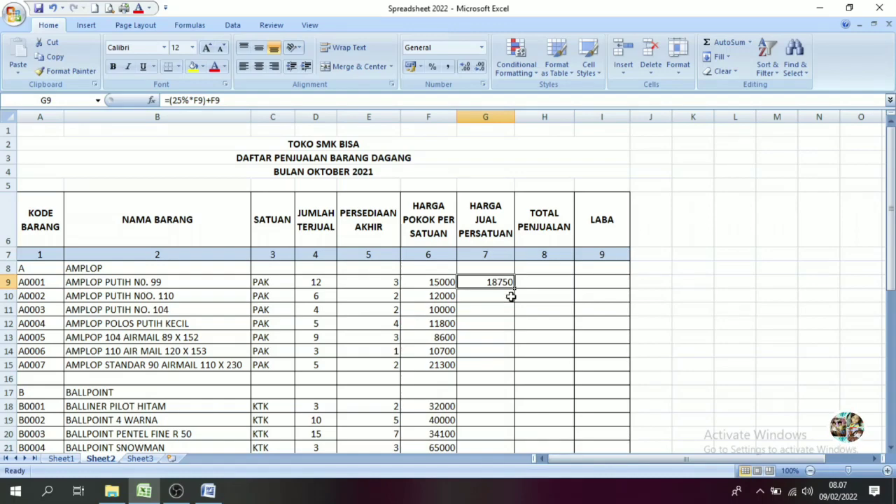
left_click_drag(513, 287, 498, 353)
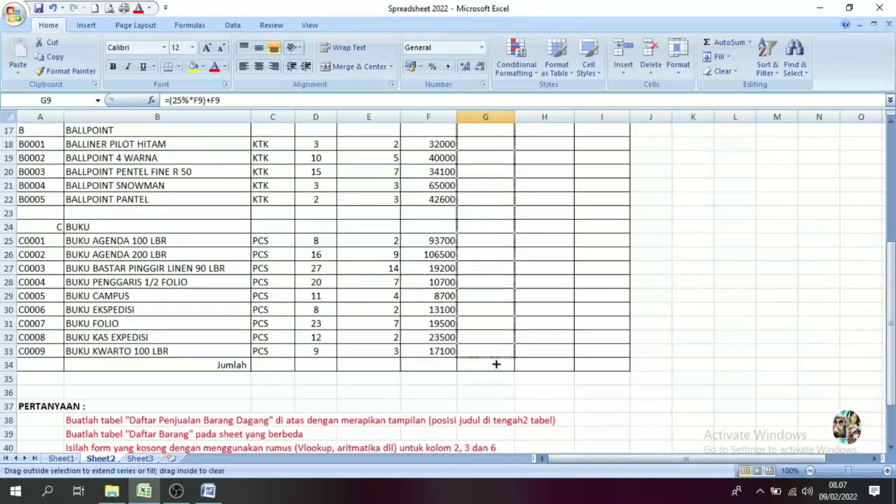
scroll(604, 366, "up", 2)
scroll(603, 365, "up", 1)
left_click(604, 364)
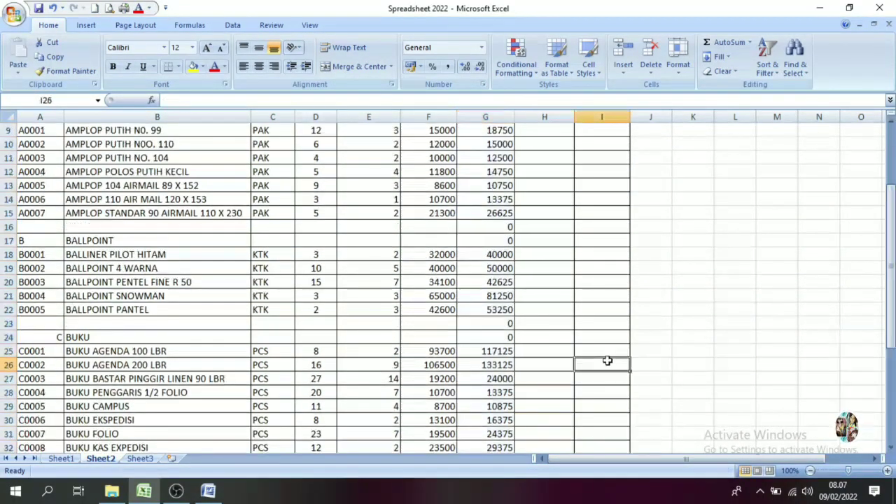
left_click(494, 328)
left_click_drag(494, 328, 493, 340)
key("Delete")
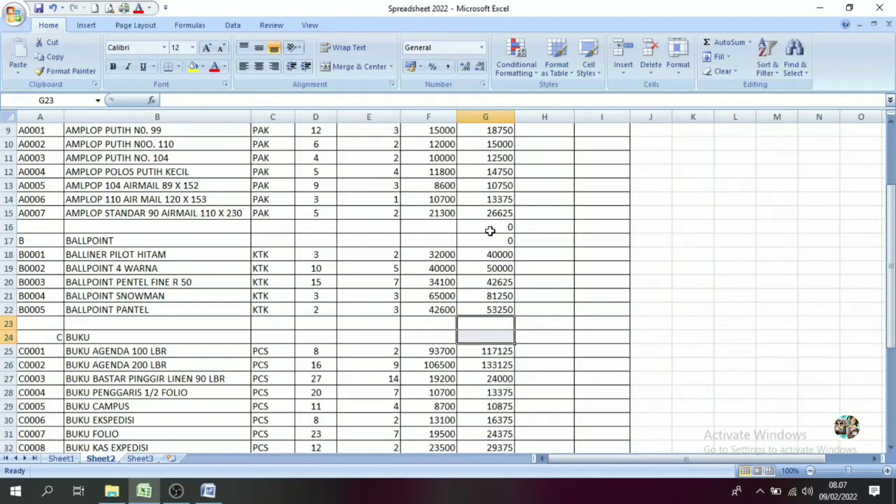
left_click_drag(490, 230, 495, 239)
key("Delete")
- Review how the F9 cost price is calculated, then go to the first total sales cell
left_click(884, 282)
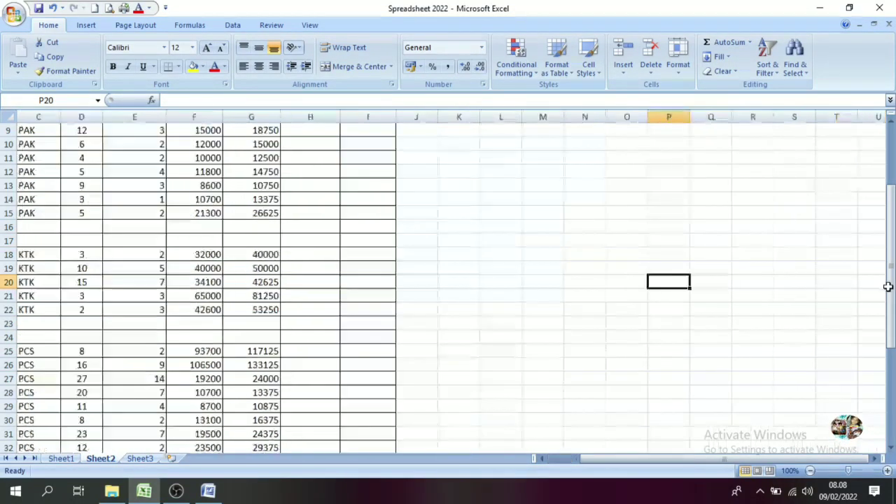
left_click_drag(886, 284, 892, 231)
left_click_drag(564, 459, 545, 459)
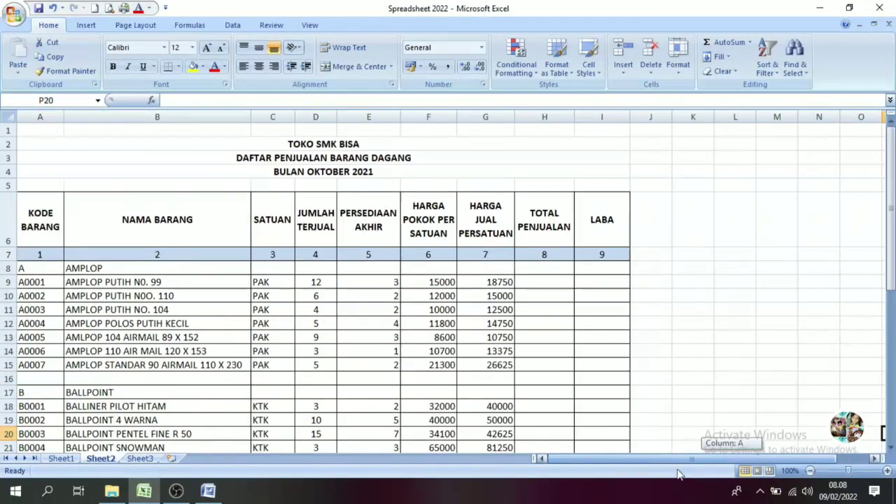
left_click(444, 284)
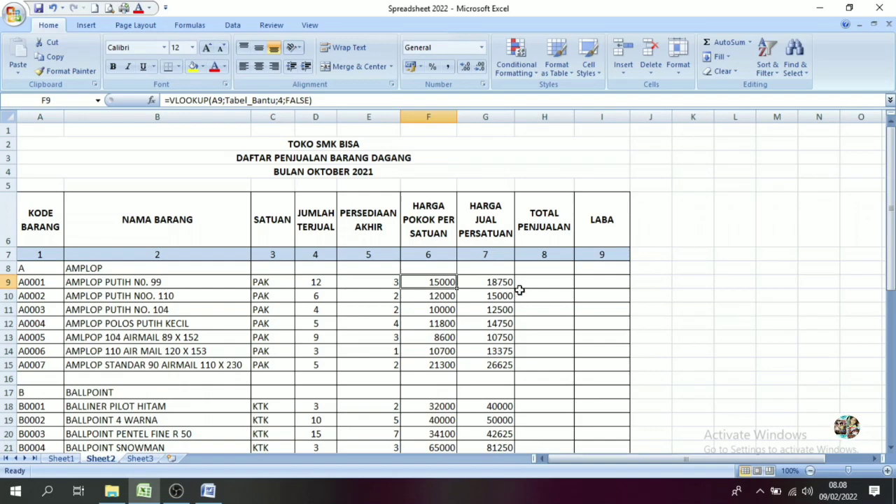
left_click(542, 283)
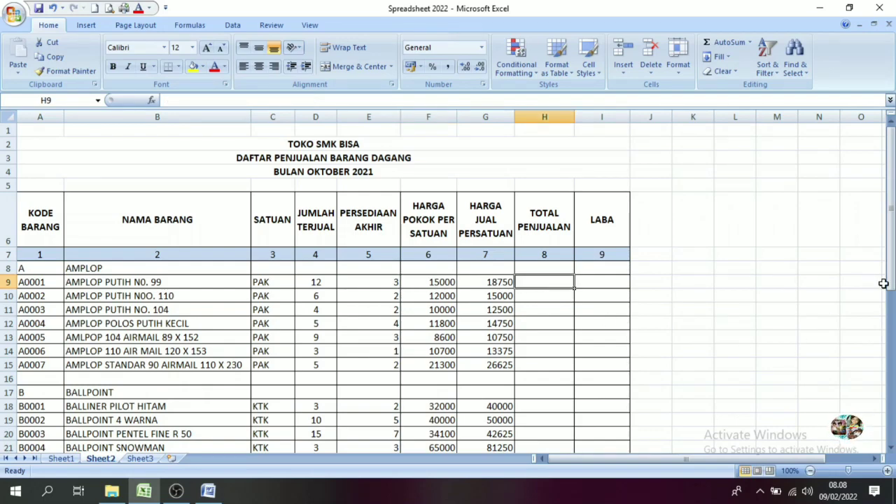
left_click_drag(883, 283, 886, 434)
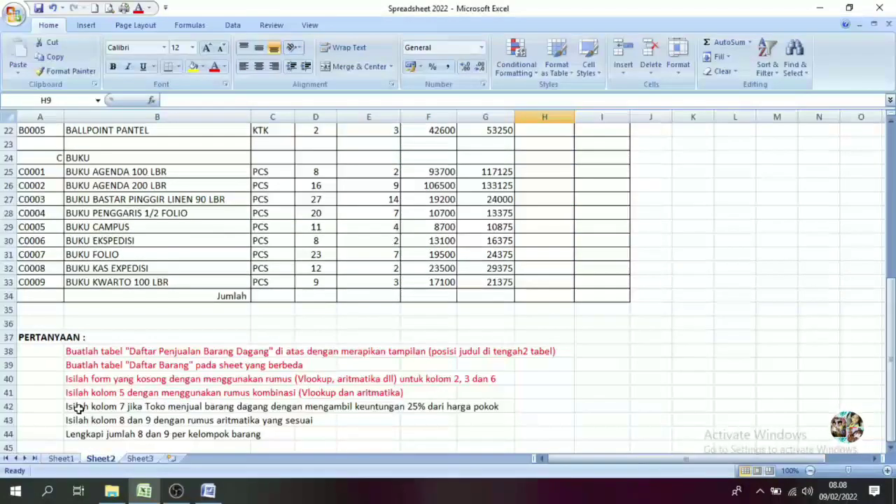
- Colour the B42 question about filling column 7 with a 25% profit red
left_click(79, 409)
left_click(214, 66)
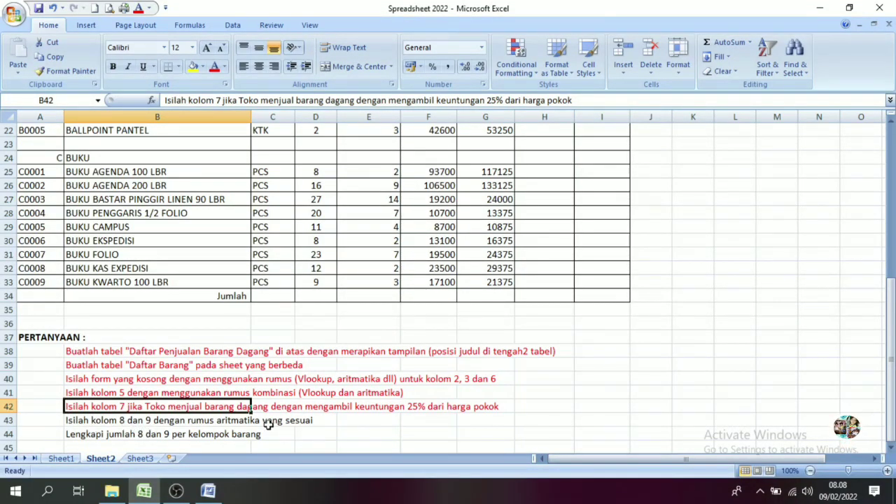
left_click(78, 420)
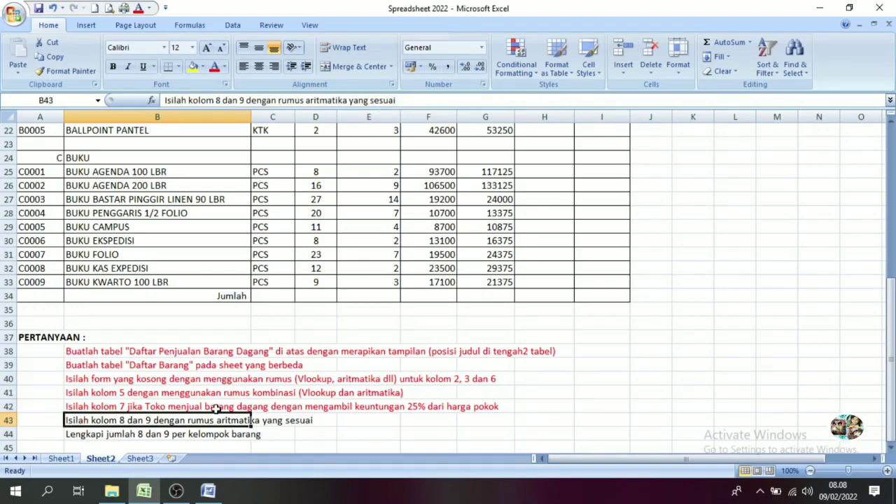
left_click_drag(890, 322, 890, 175)
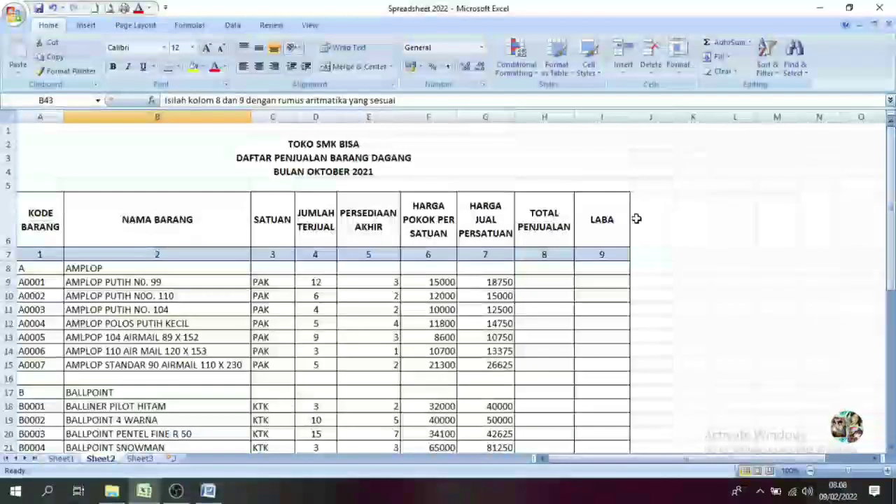
left_click(542, 283)
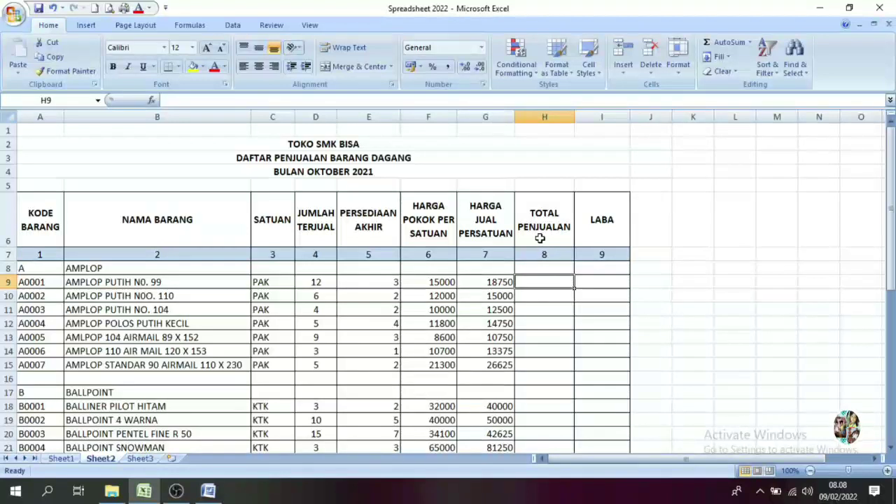
- Enter =D9*G9 in H9 to multiply quantity sold by selling price
left_click(566, 321)
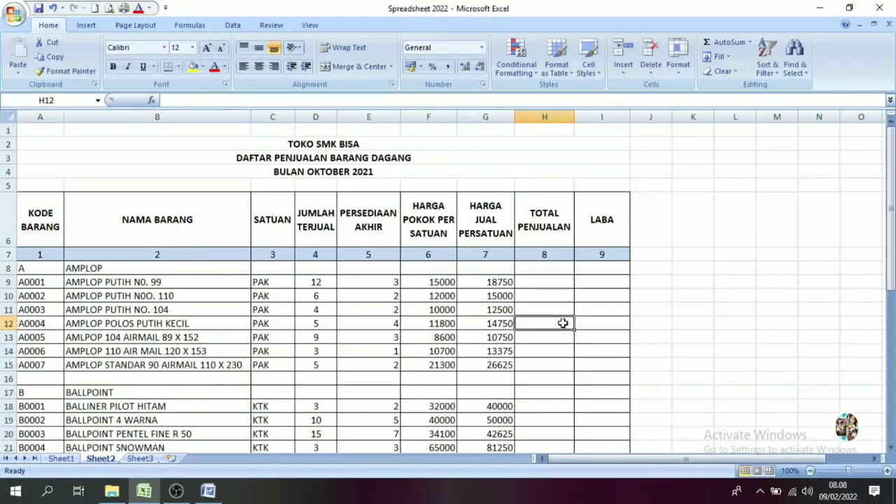
left_click(547, 281)
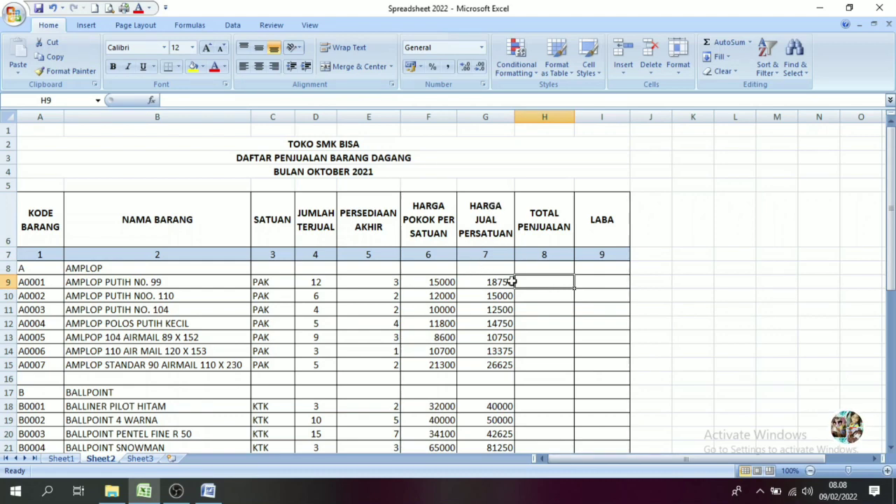
type("=")
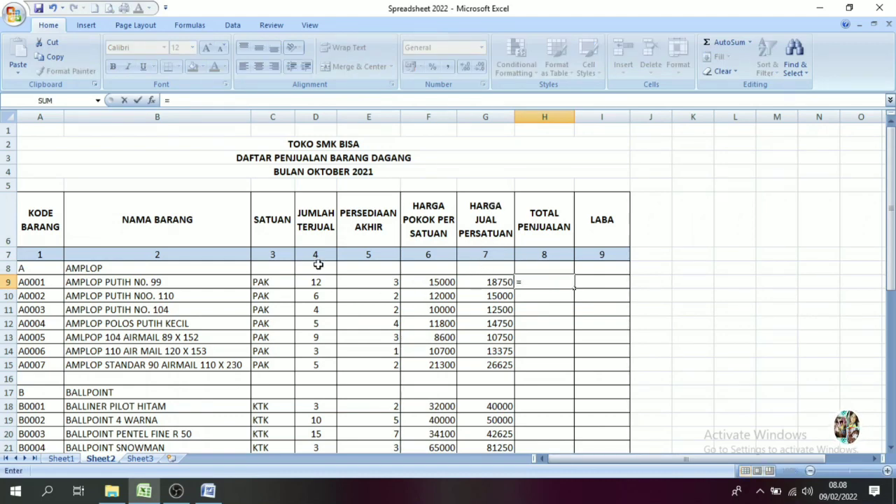
left_click(317, 280)
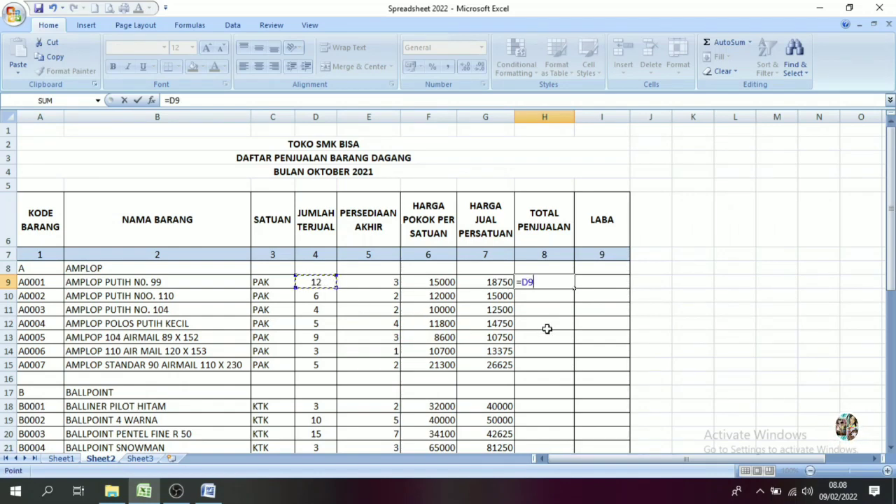
type("*")
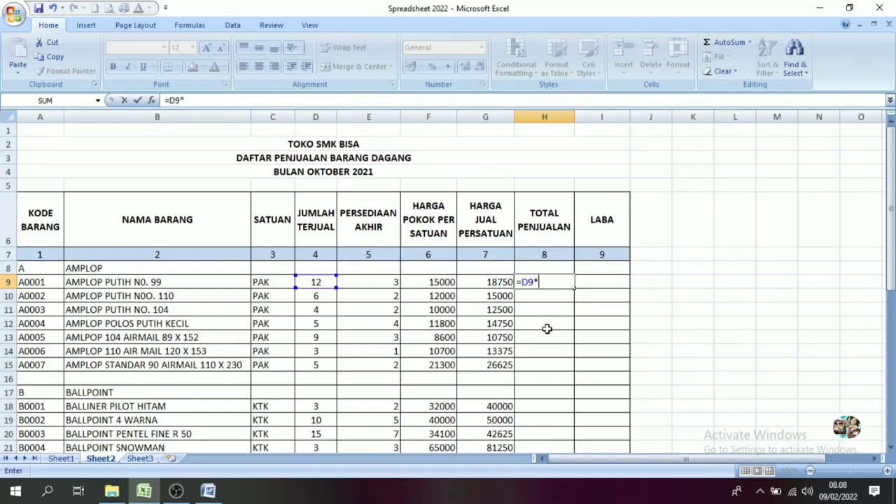
left_click(497, 287)
key("Return")
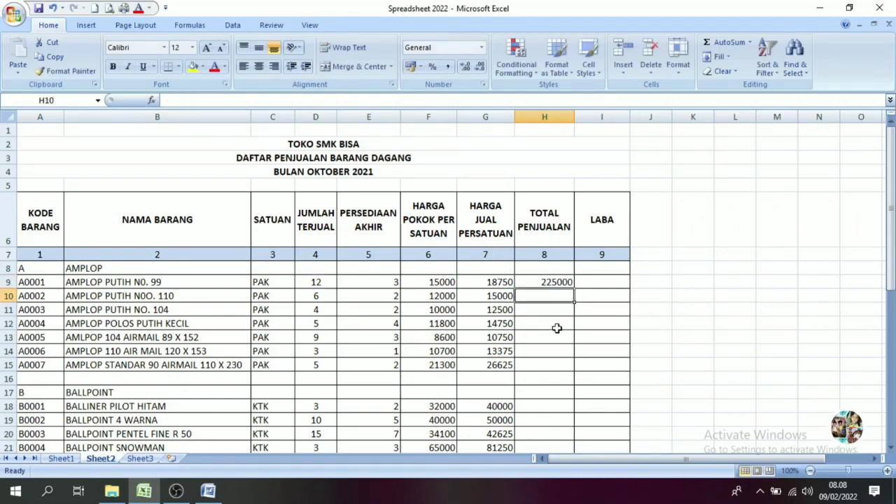
- Copy the total sales formula down to H33 and clear the zeros in H16:H17 and H23:H24
left_click(552, 283)
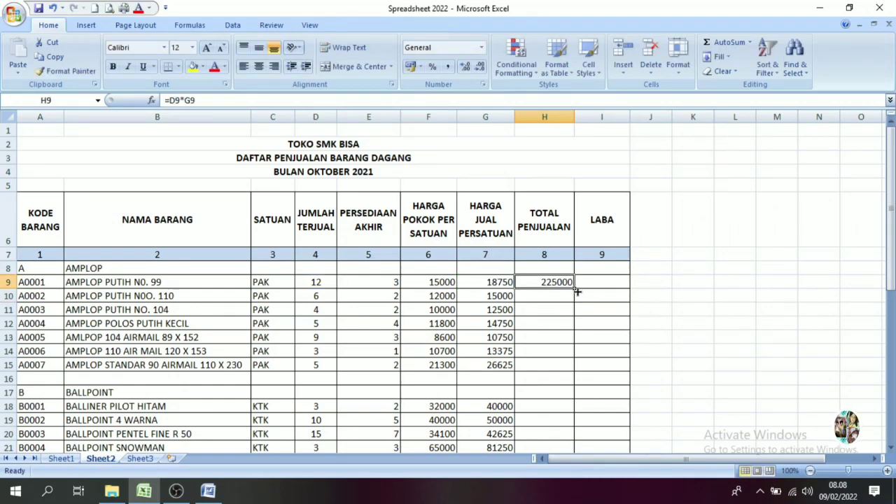
left_click_drag(576, 291, 573, 337)
left_click_drag(890, 336, 689, 285)
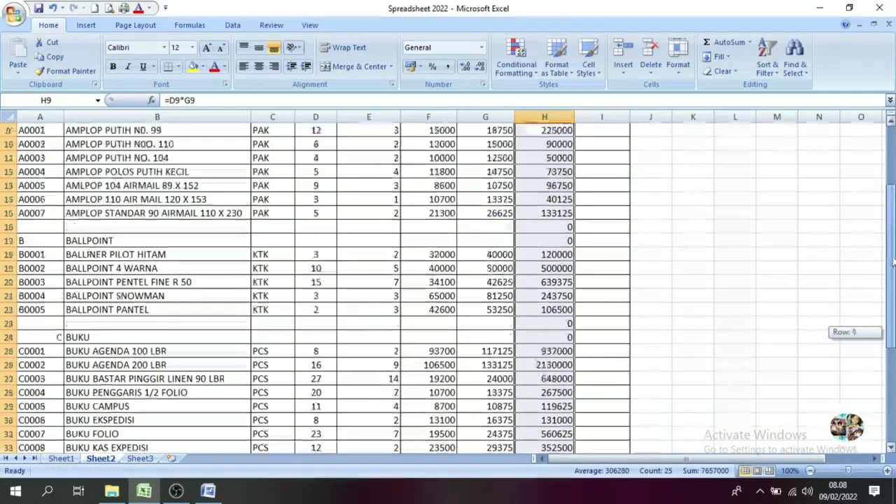
left_click_drag(545, 365, 546, 378)
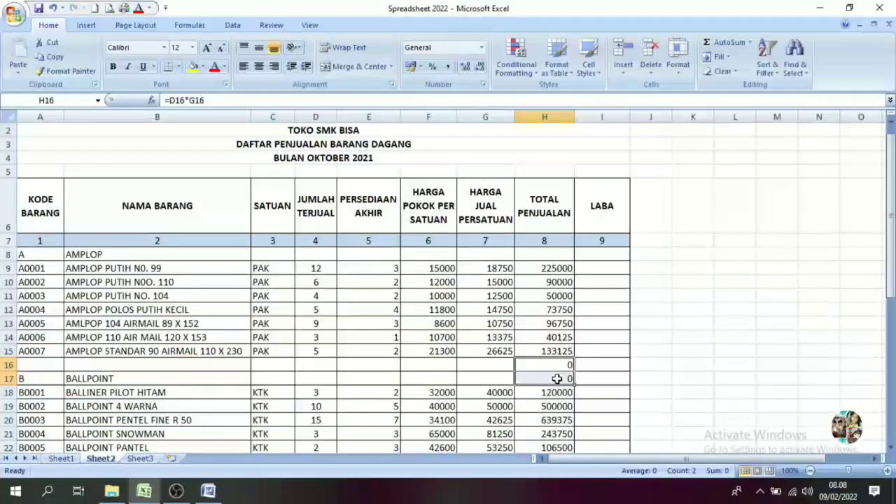
key("Delete")
left_click_drag(890, 299, 890, 329)
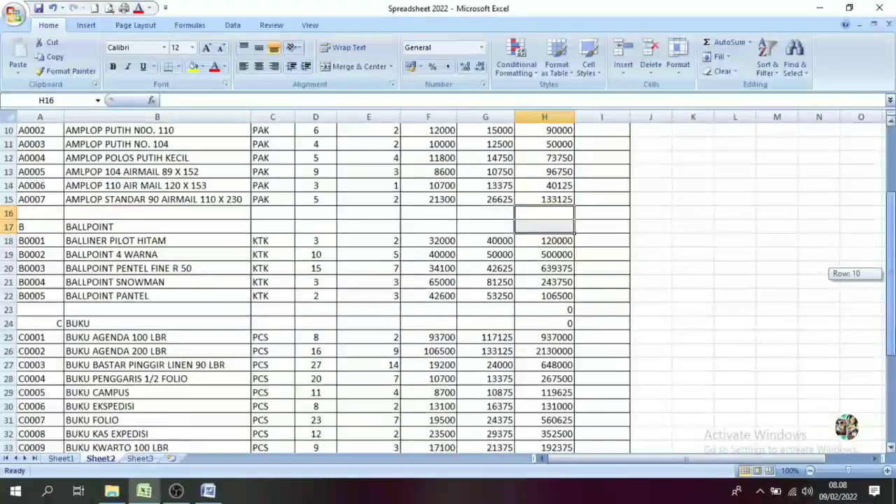
left_click_drag(553, 309, 560, 320)
key("Delete")
mouse_move(890, 308)
left_mouse_down()
mouse_move(840, 224)
mouse_move(890, 242)
left_mouse_up()
left_click(601, 282)
- Mark the question about columns 8 and 9 in red and scroll back to the table top
left_click(70, 423)
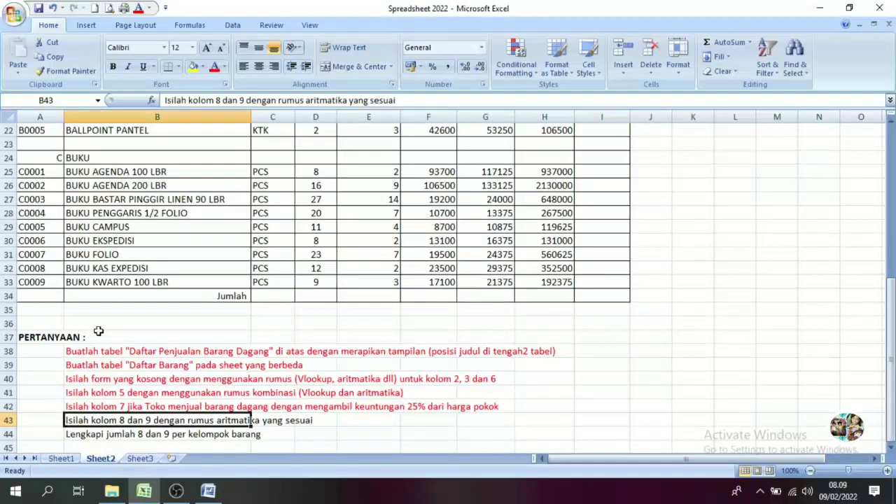
left_click(214, 67)
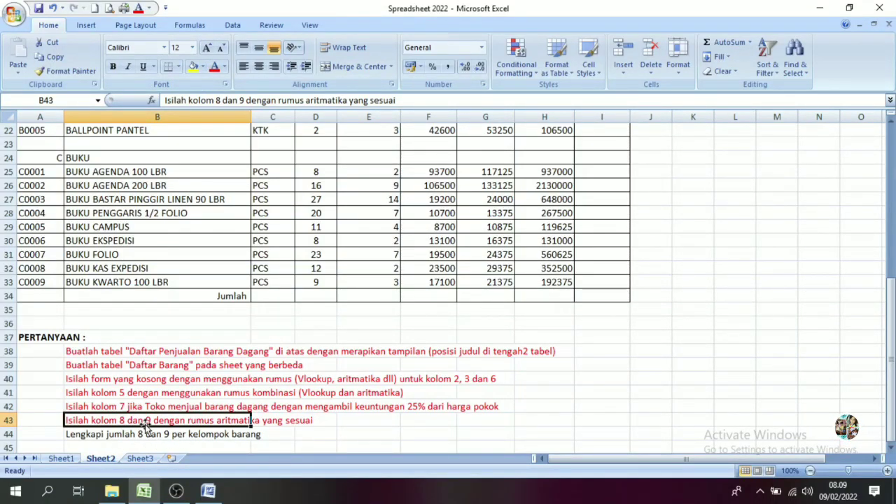
left_click_drag(891, 294, 892, 132)
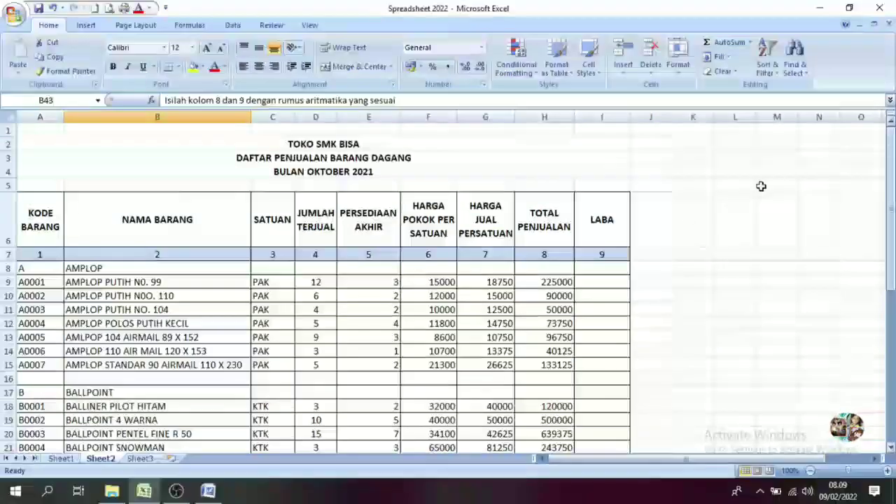
- Check the G9 and H9 formulas, then begin a formula in I9 with =
left_click(596, 282)
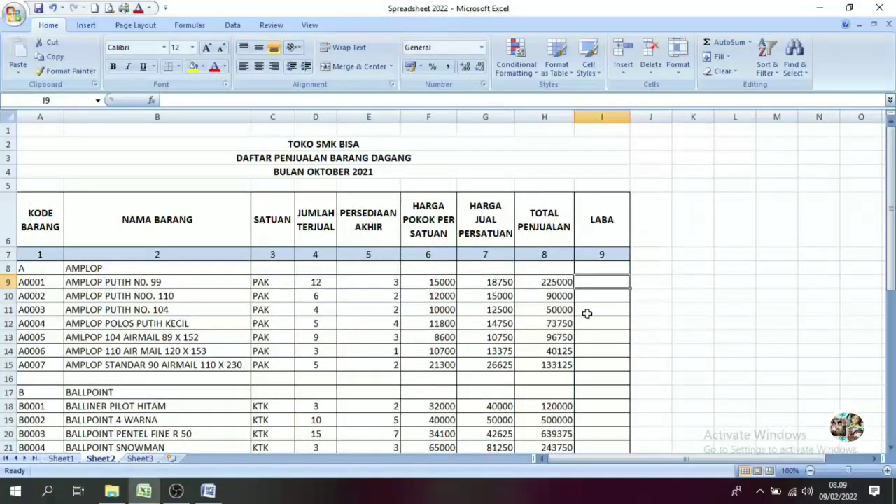
left_click(481, 278)
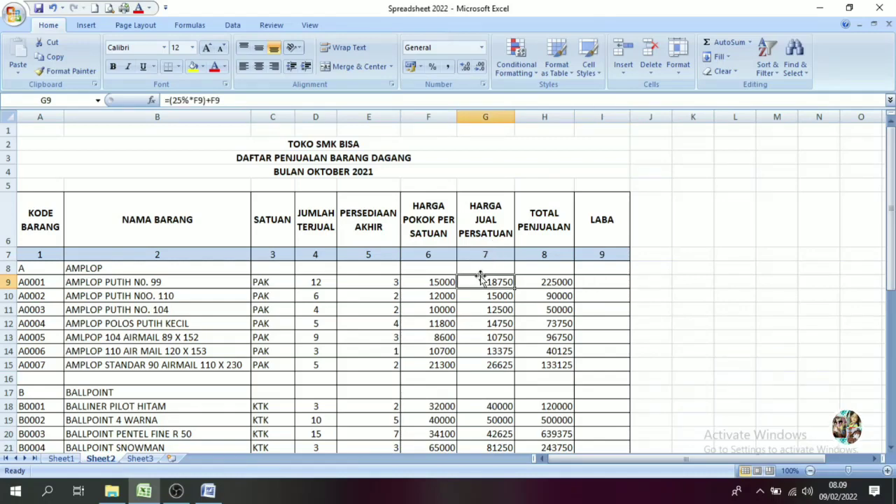
left_click(525, 236)
left_click(554, 284)
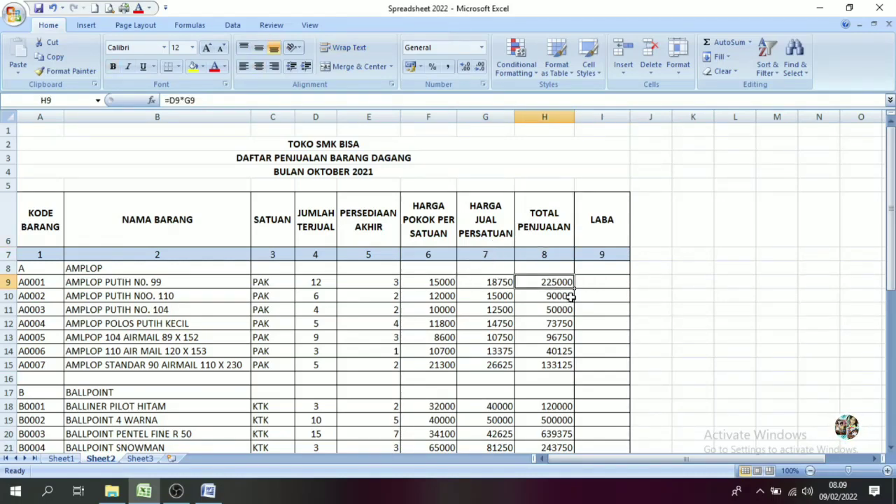
left_click(606, 285)
type("=(")
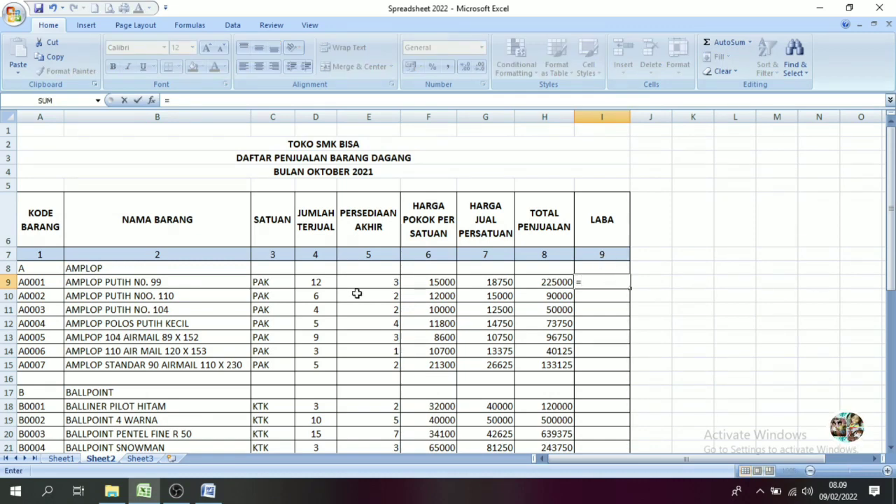
- Enter =(D9*G9)-(D9*F9) in I9, giving a profit of 45000 for A0001
left_click(316, 287)
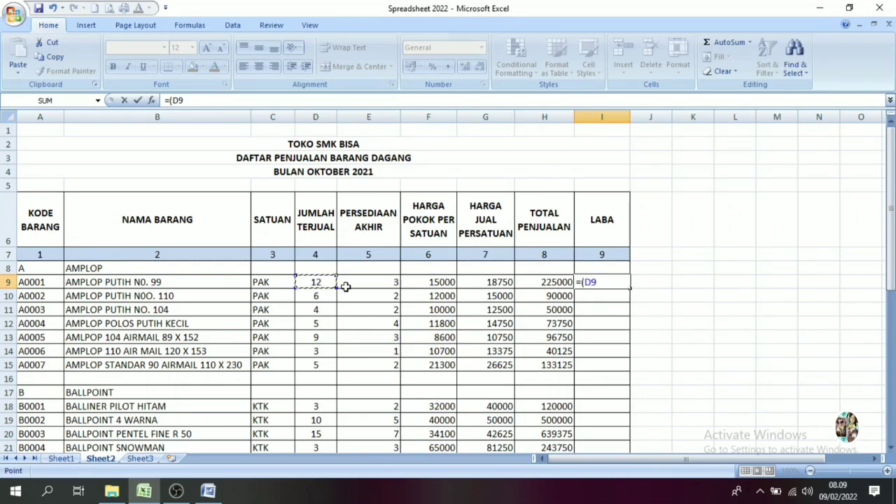
type("*")
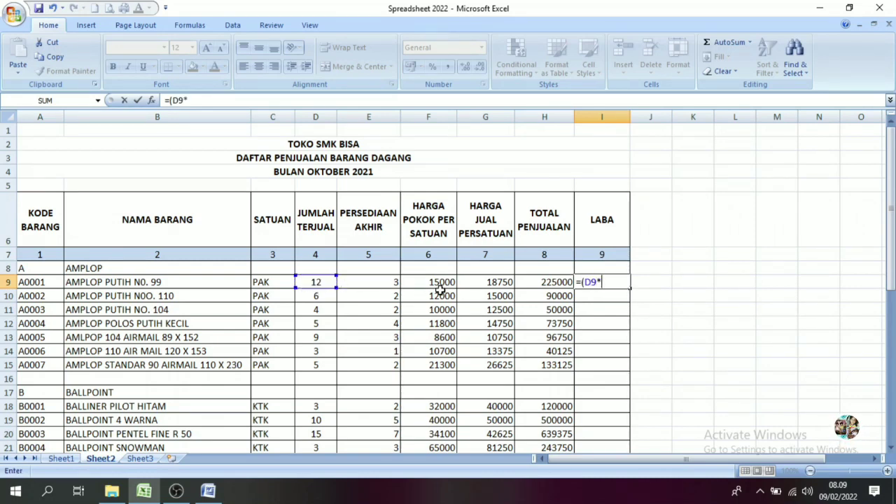
left_click(445, 282)
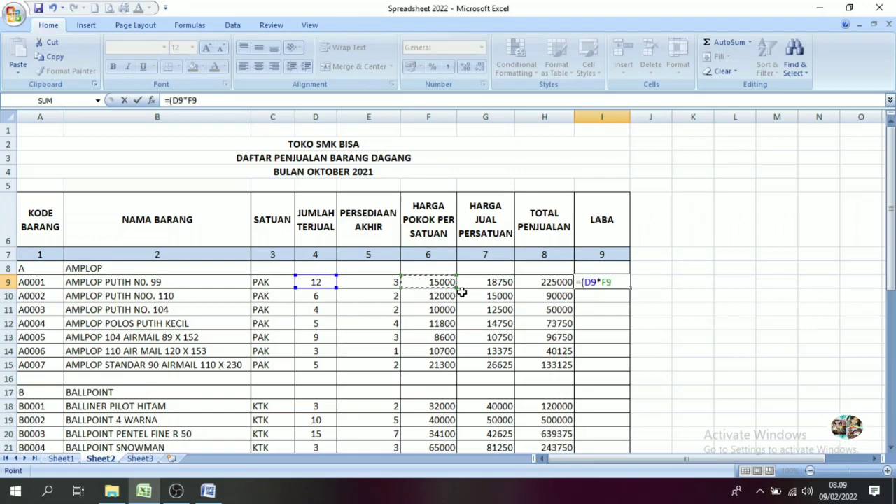
type(")")
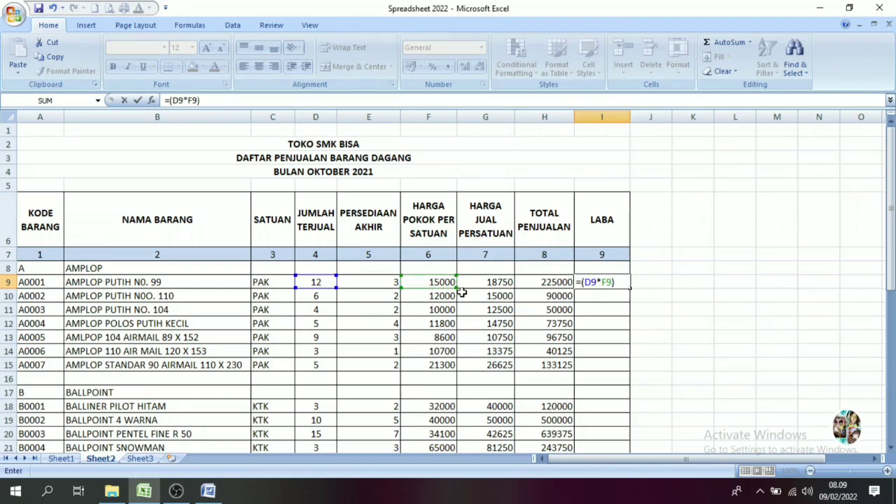
key("BackSpace")
key("BackSpace")
key("BackSpace")
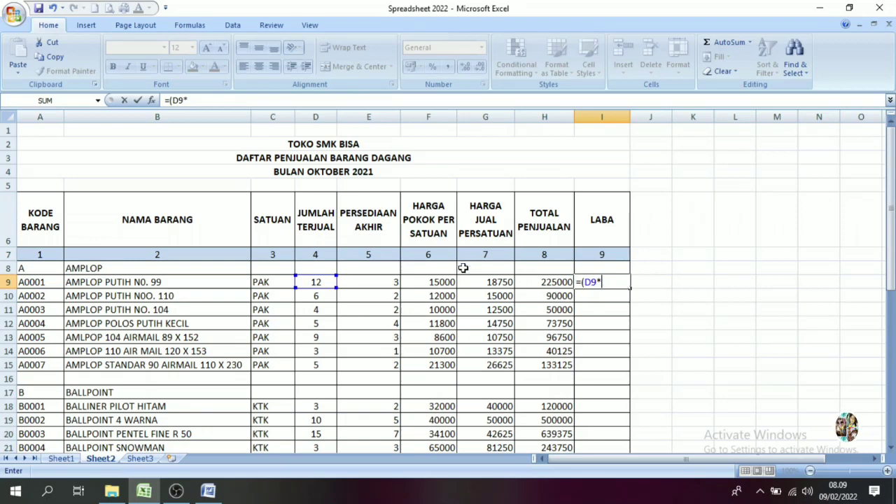
left_click(499, 282)
type(")-(")
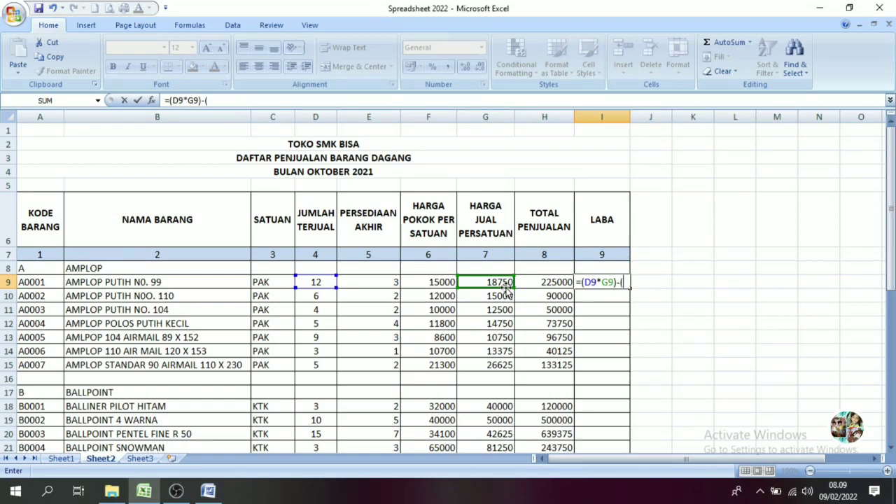
left_click(321, 282)
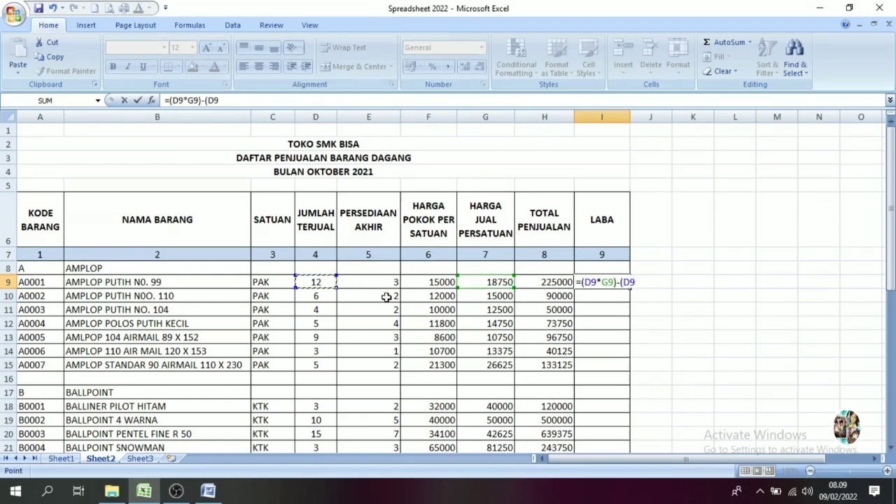
type("*")
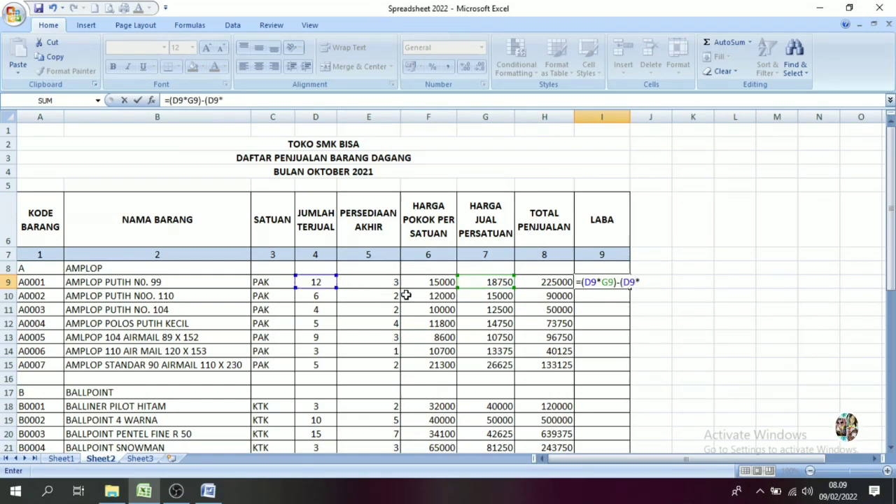
left_click(424, 282)
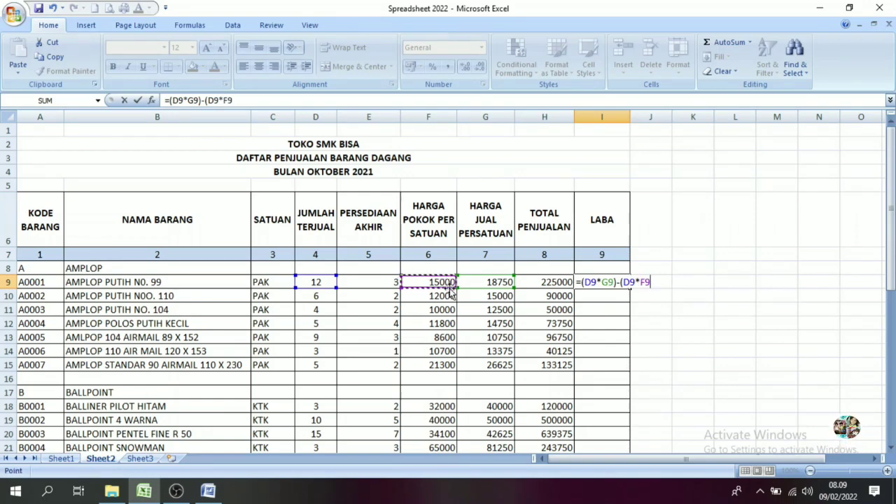
type(")")
key("Return")
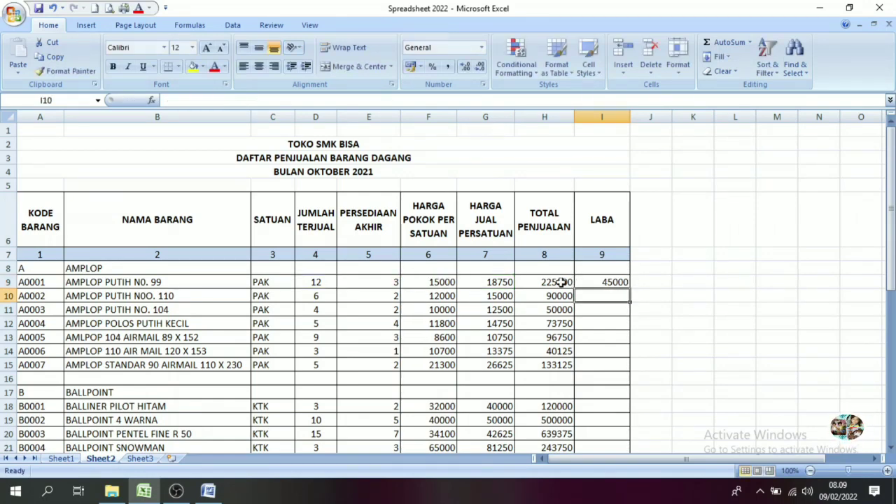
- Fill I9's profit formula down the LABA column to row 33
left_click(585, 282)
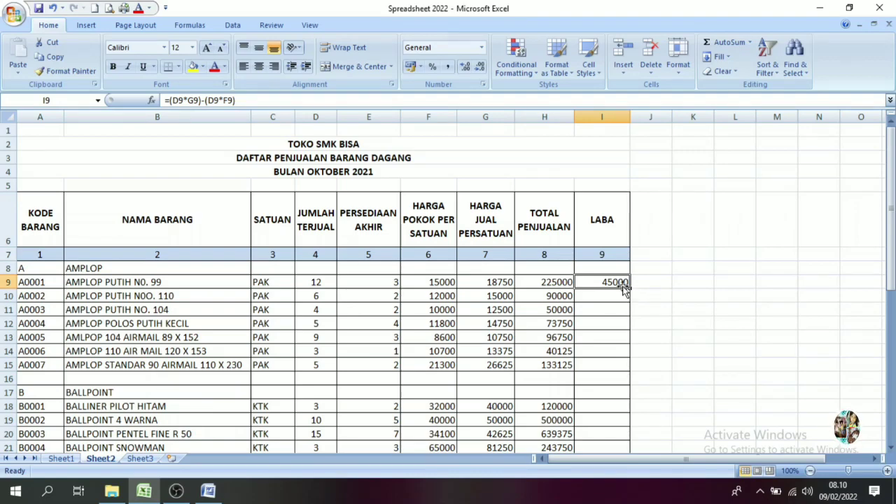
left_click_drag(628, 286, 611, 357)
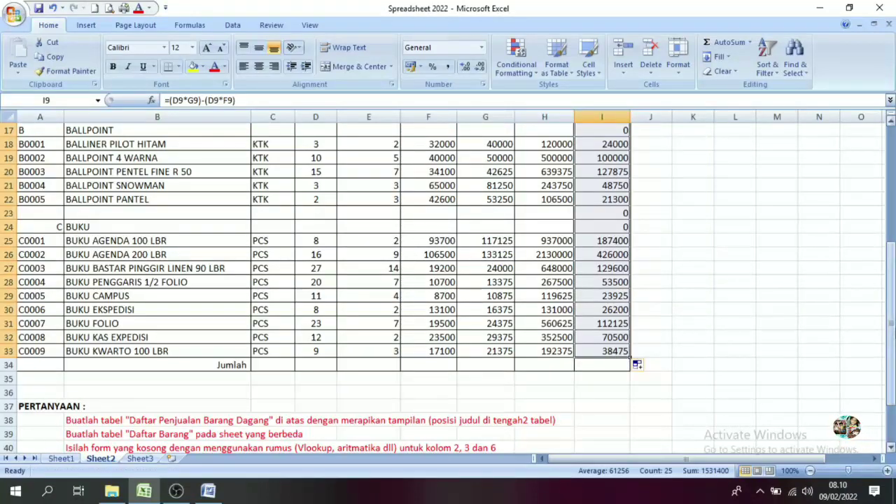
scroll(734, 284, "up", 1)
- Delete the zero profits in the blank and group heading rows I16:I17 and I23:I24
left_click(734, 284)
left_click_drag(610, 222, 627, 240)
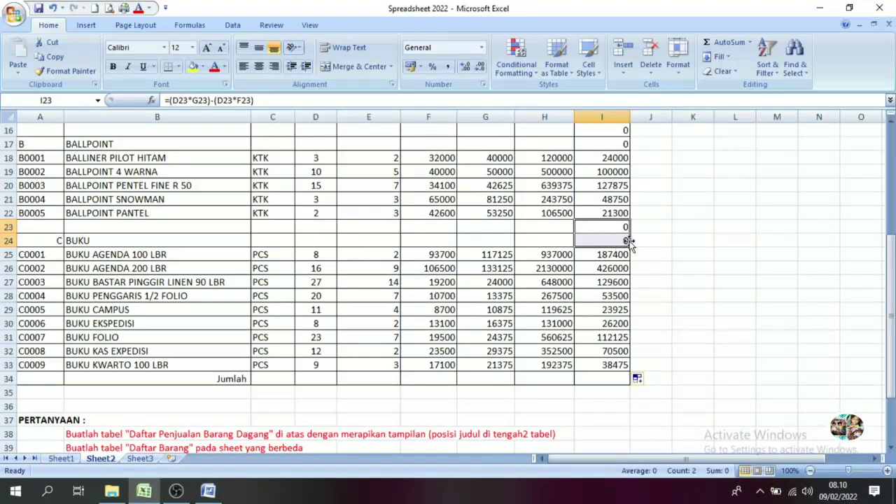
scroll(802, 220, "up", 2)
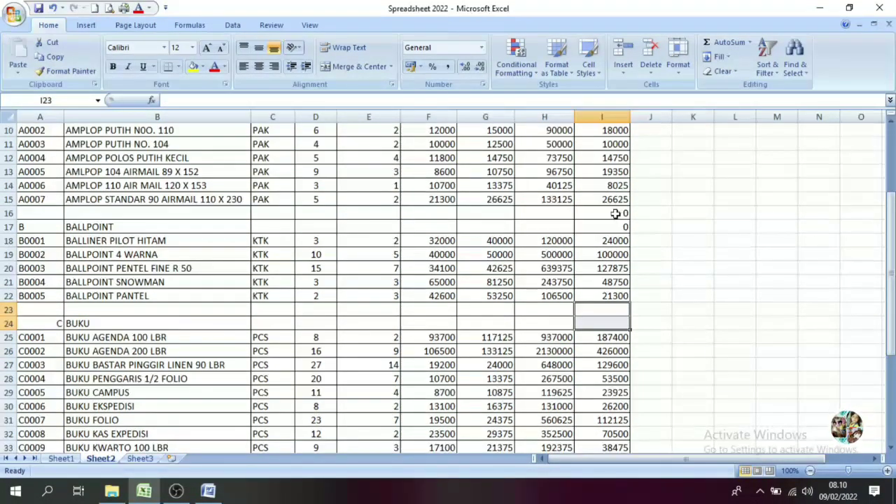
left_click_drag(612, 212, 615, 220)
mouse_move(890, 270)
left_mouse_down()
mouse_move(890, 217)
mouse_move(890, 280)
left_mouse_up()
left_click(802, 266)
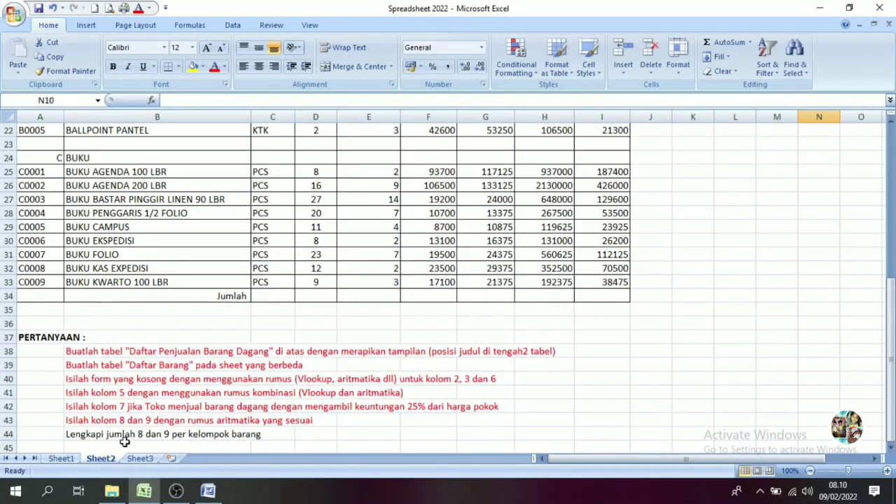
left_click_drag(890, 287, 891, 143)
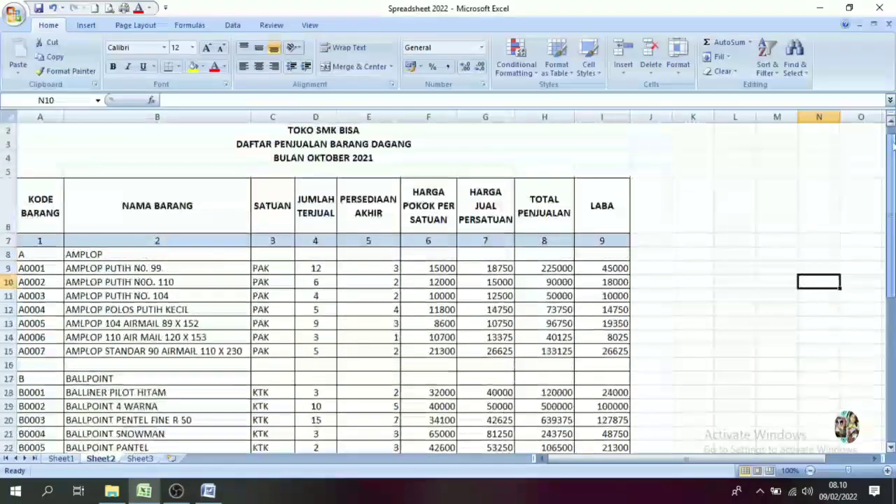
- Add a right-aligned Jumlah label in B16 under the AMPLOP items
left_click(222, 364)
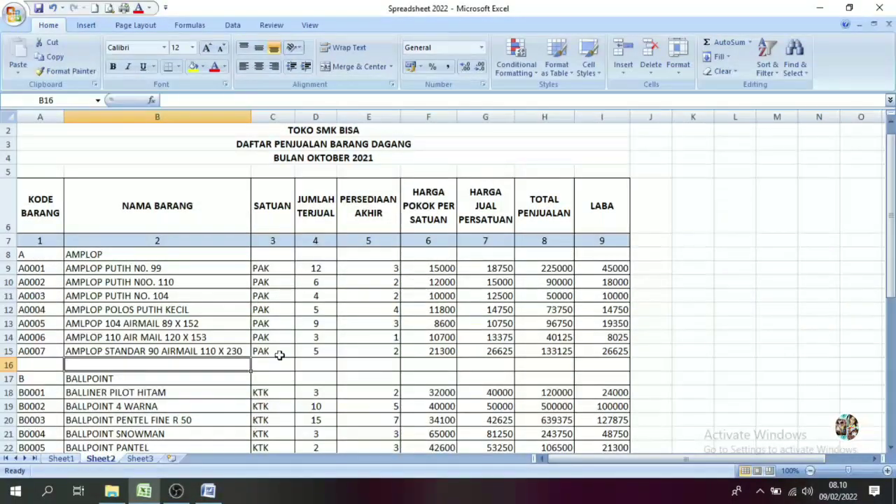
type("Jumlah")
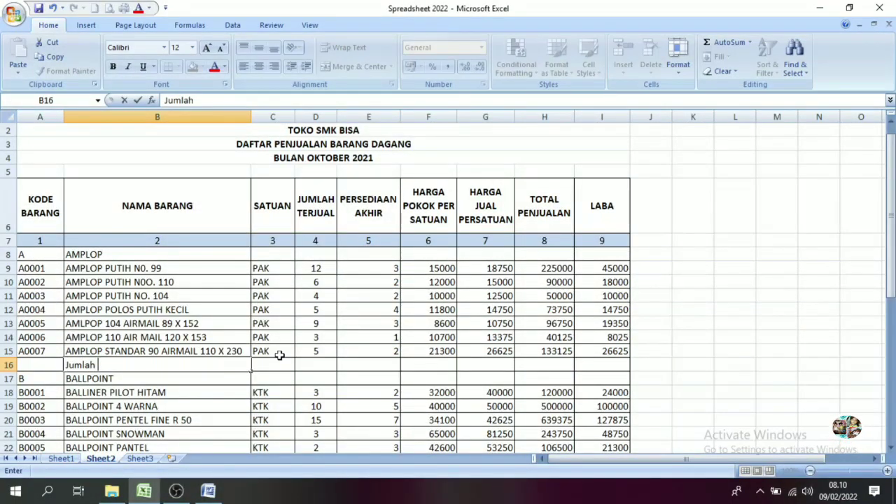
key("Return")
left_click(156, 360)
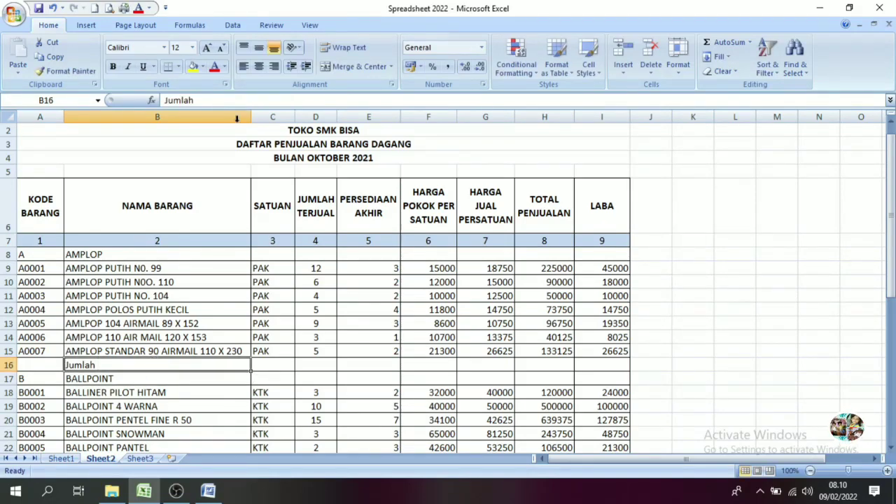
left_click(274, 66)
mouse_move(891, 174)
left_mouse_down()
mouse_move(890, 242)
mouse_move(891, 161)
left_mouse_up()
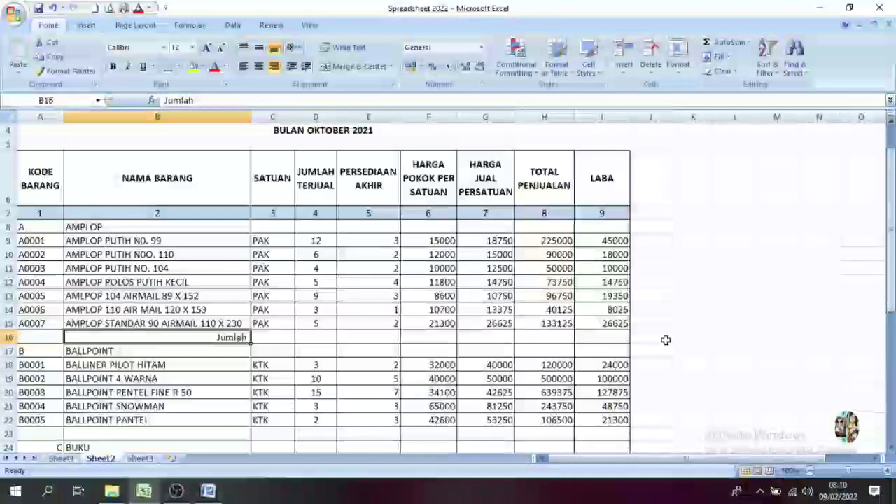
- Enter =SUM(H9:H15) in H16 and copy it into I16, giving 708750 and 141750
left_click(542, 337)
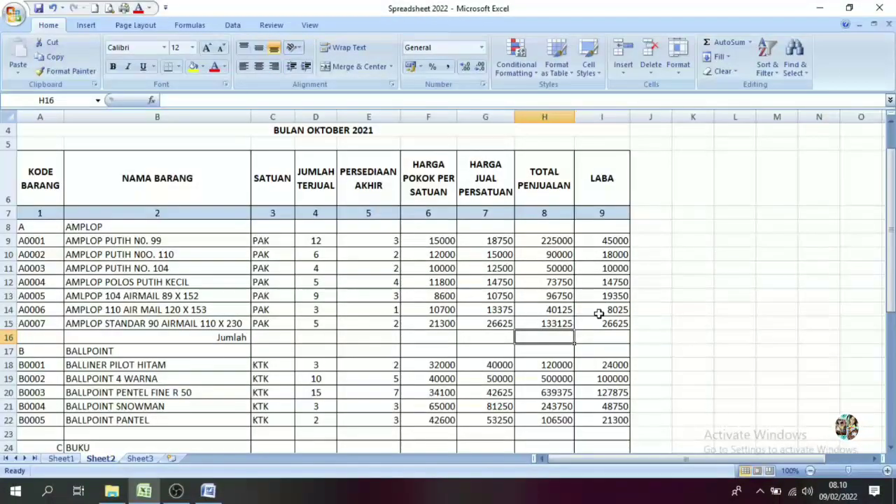
type("=su")
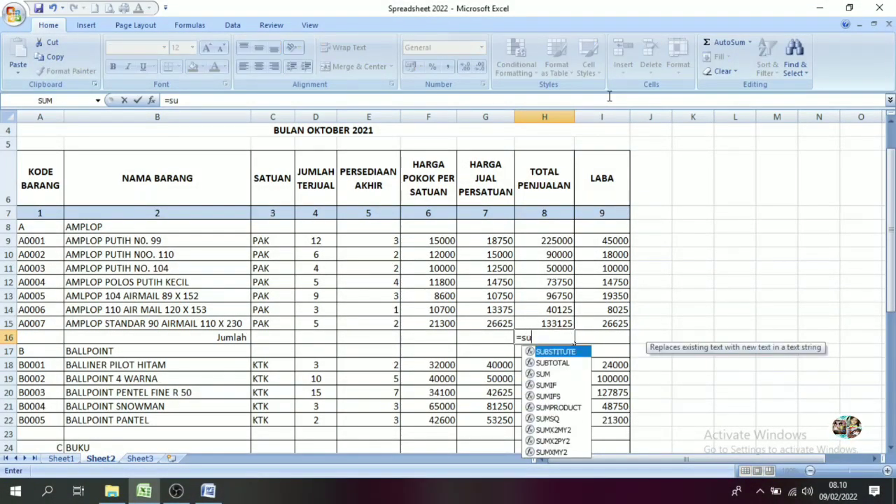
type("(")
key("BackSpace")
key("BackSpace")
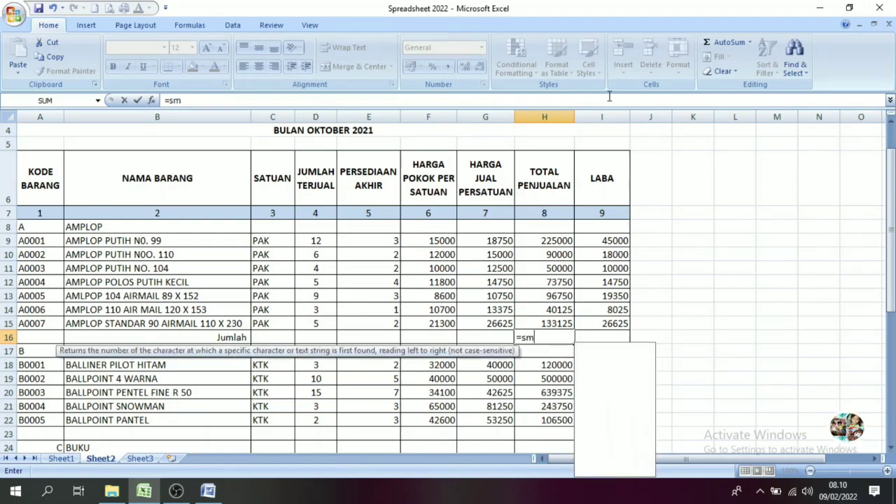
type("m")
key("BackSpace")
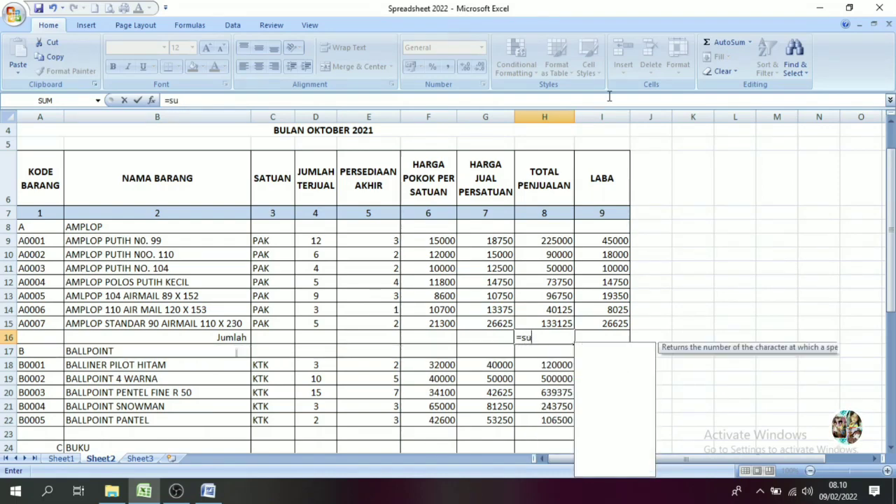
type("um(")
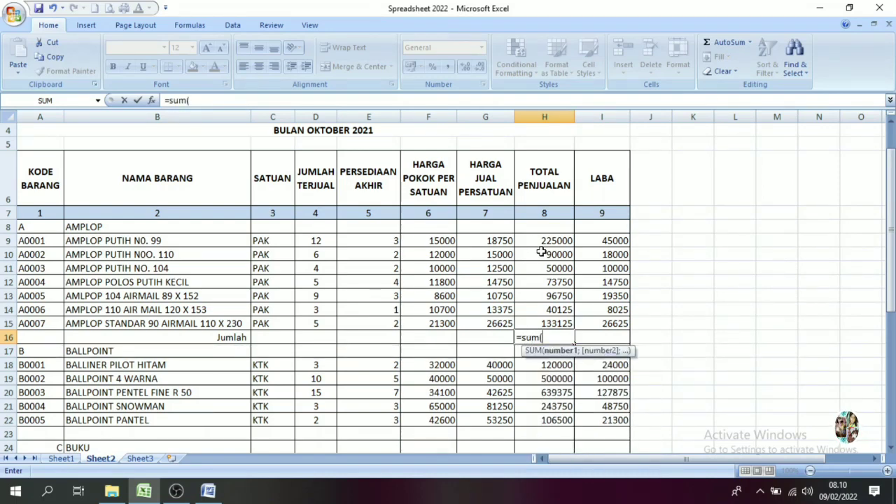
left_click_drag(542, 240, 550, 322)
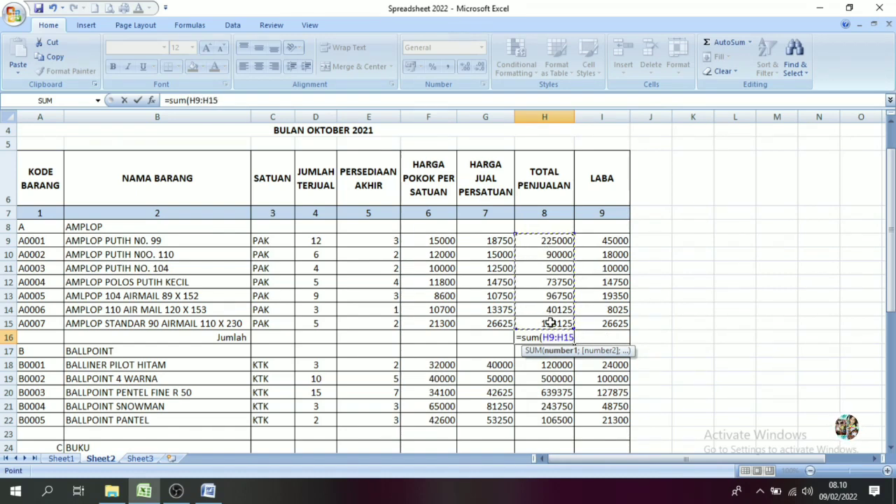
type(")")
key("Return")
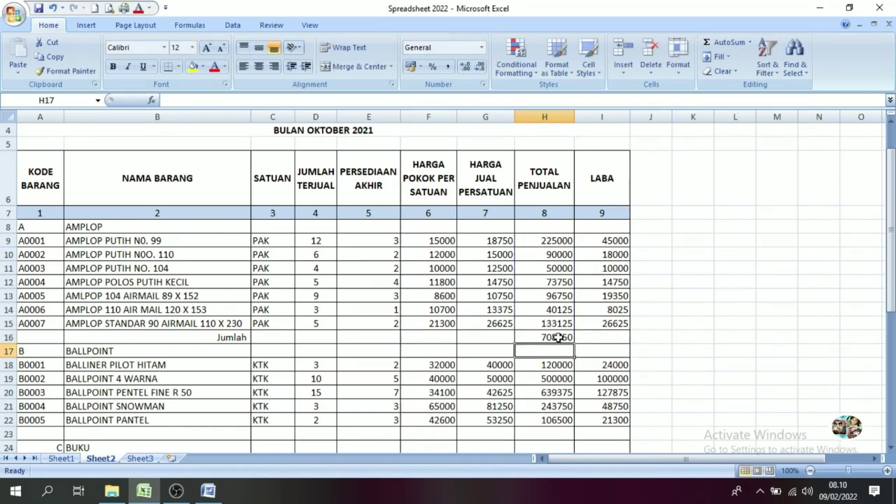
left_click(557, 337)
left_click_drag(573, 344, 614, 340)
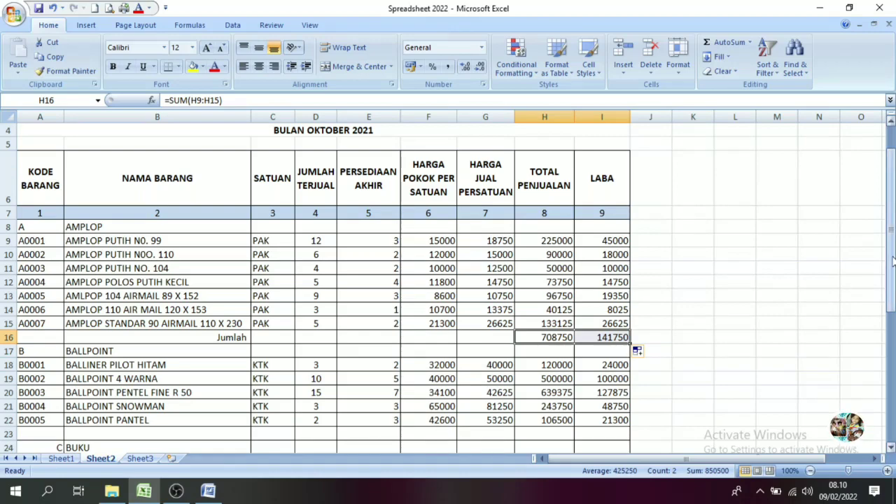
scroll(892, 261, "down", 3)
left_click(227, 272)
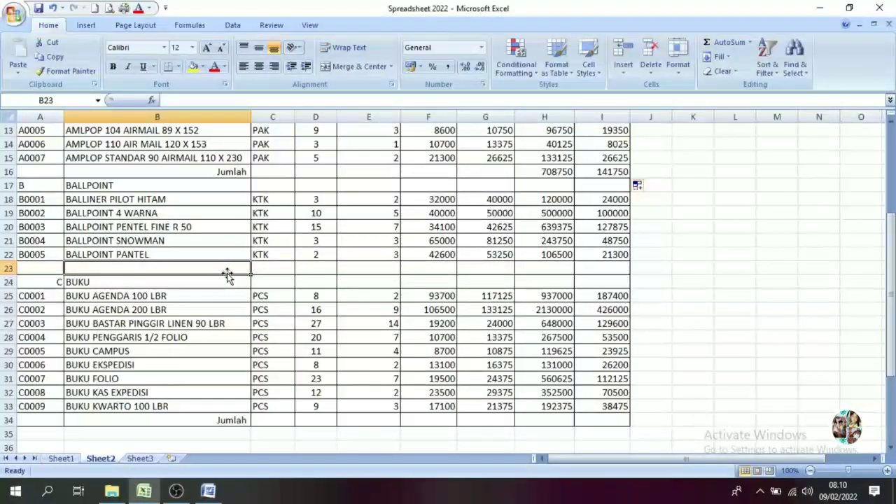
- Add a right-aligned Jumlah label in B23 under the BALLPOINT items
type("Jumlah")
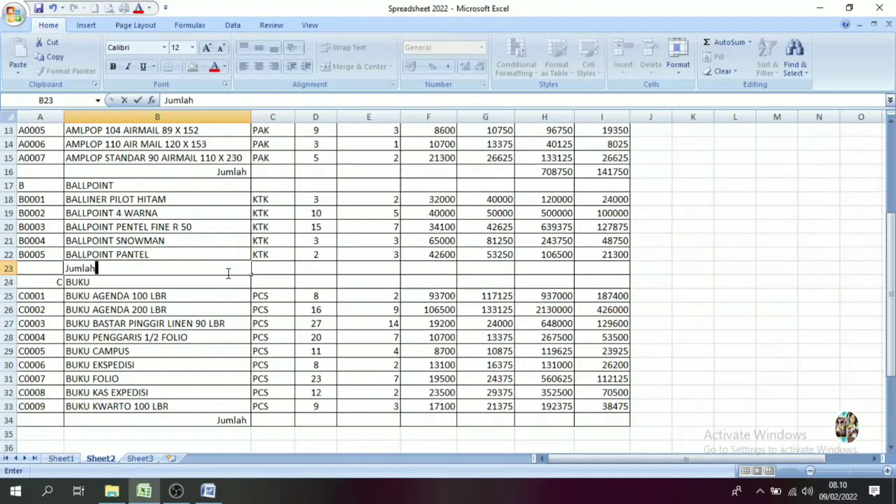
key("Return")
left_click(227, 273)
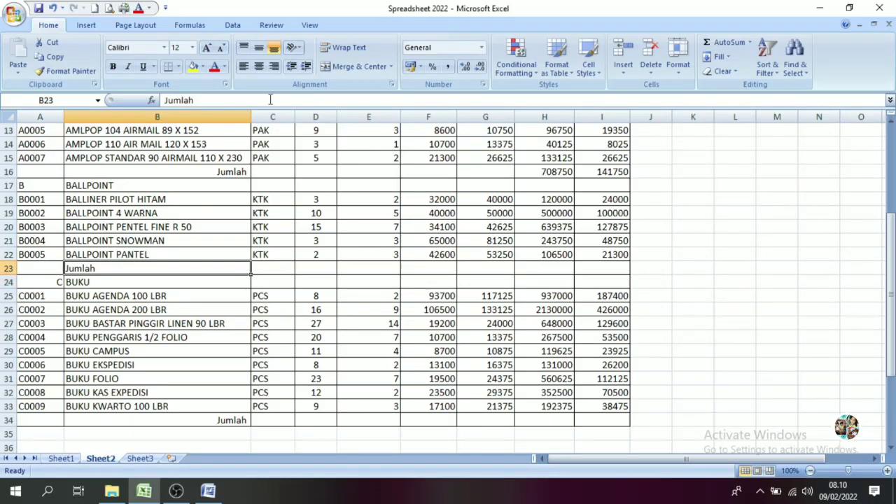
left_click(274, 67)
- Enter =SUM(H18:H22) in H23 and copy it into I23, giving 1609625 and 321925
left_click(553, 272)
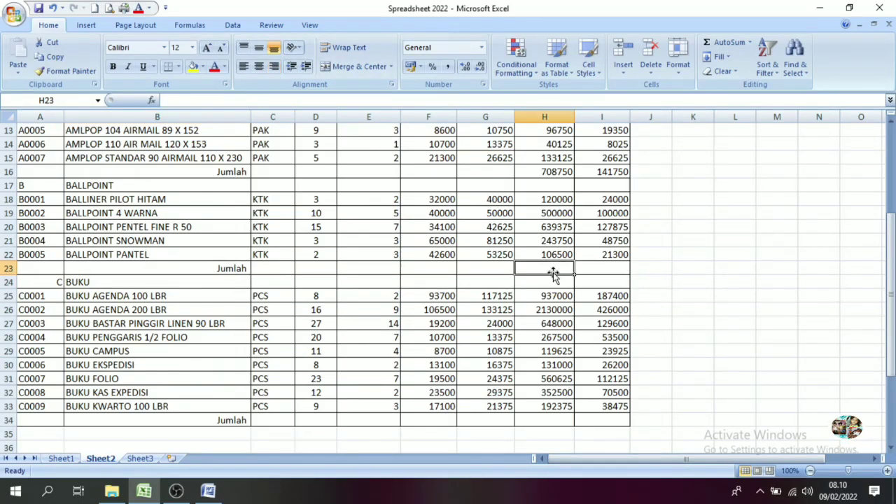
type("=sum(")
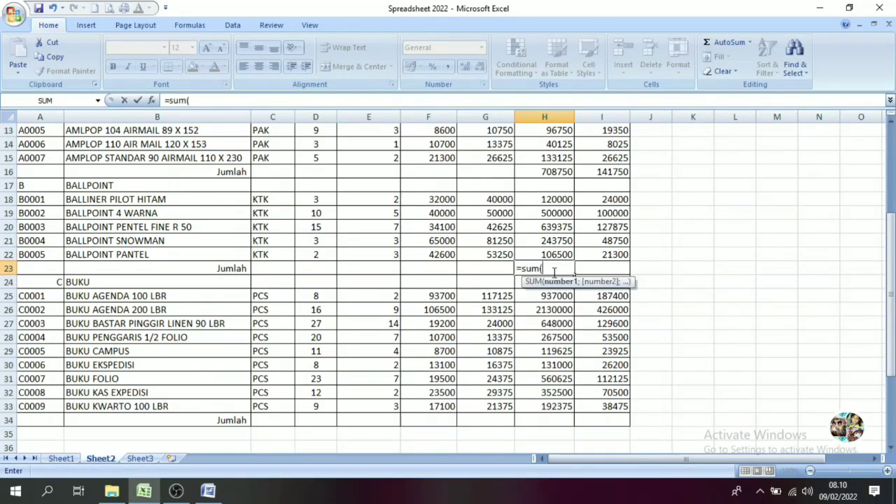
left_click_drag(556, 199, 557, 254)
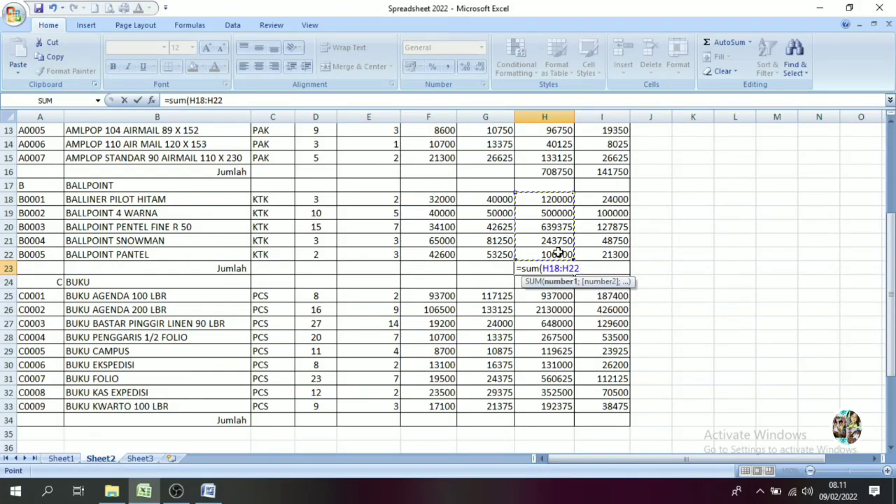
key("Return")
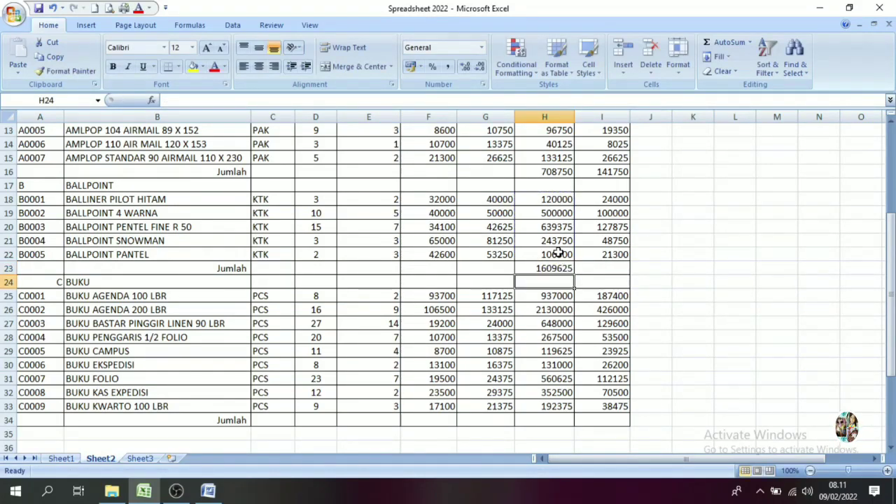
left_click(559, 270)
left_click(580, 275)
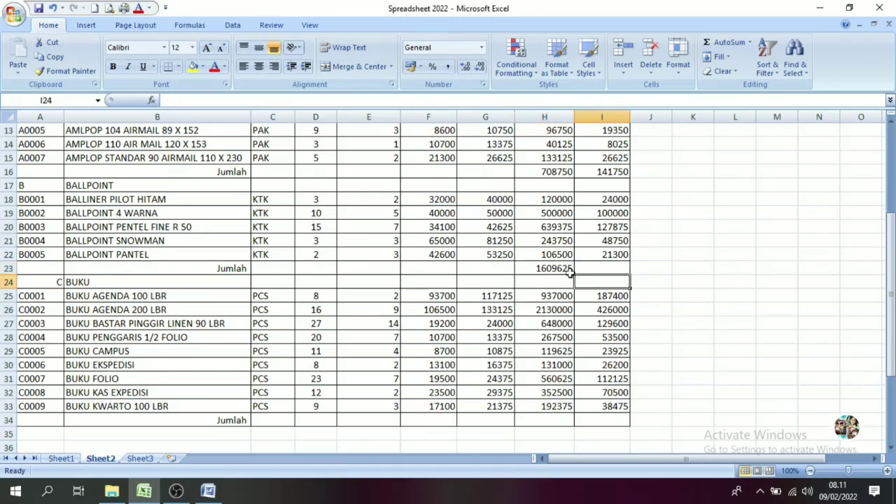
left_click(566, 271)
left_click_drag(574, 275, 603, 275)
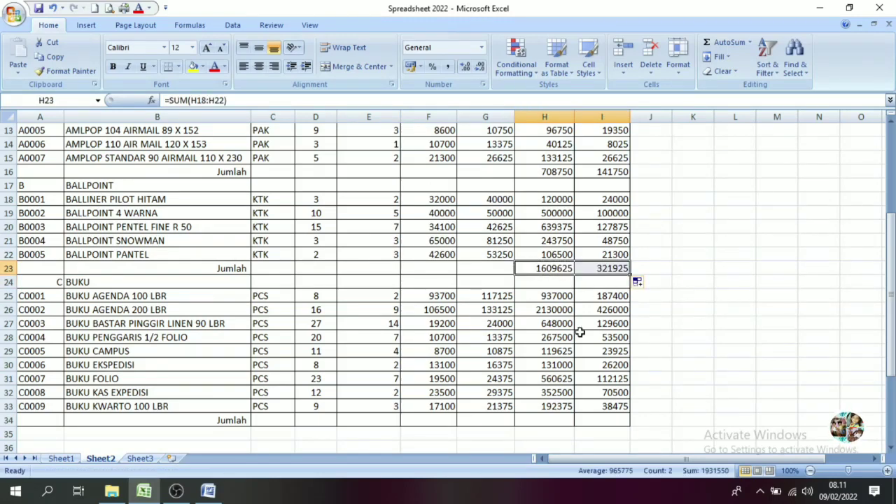
left_click(491, 422)
- Enter =SUM(H25:H33) in H34 and copy it into I34, giving 5338625 and 1067725
left_click(546, 415)
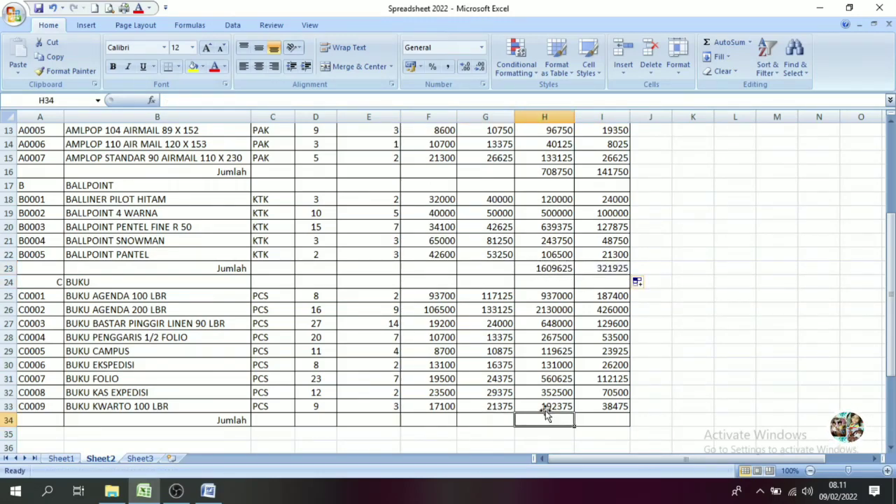
type("=sum(")
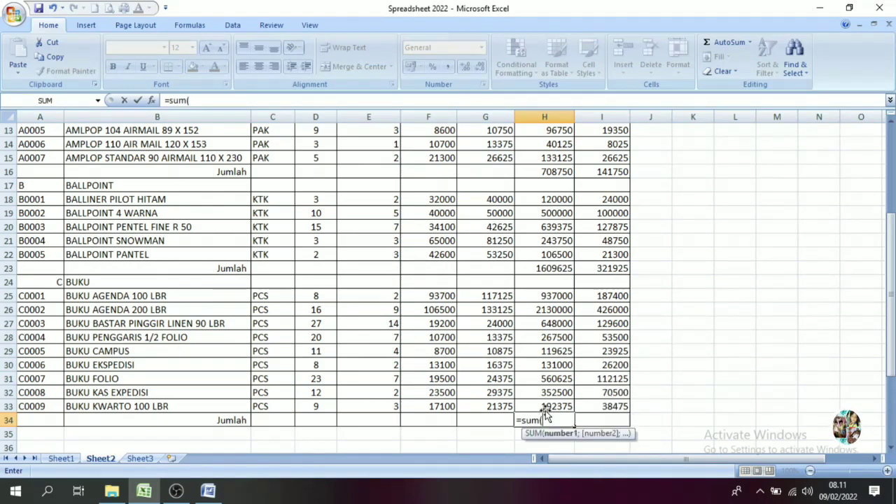
left_click_drag(550, 291, 553, 401)
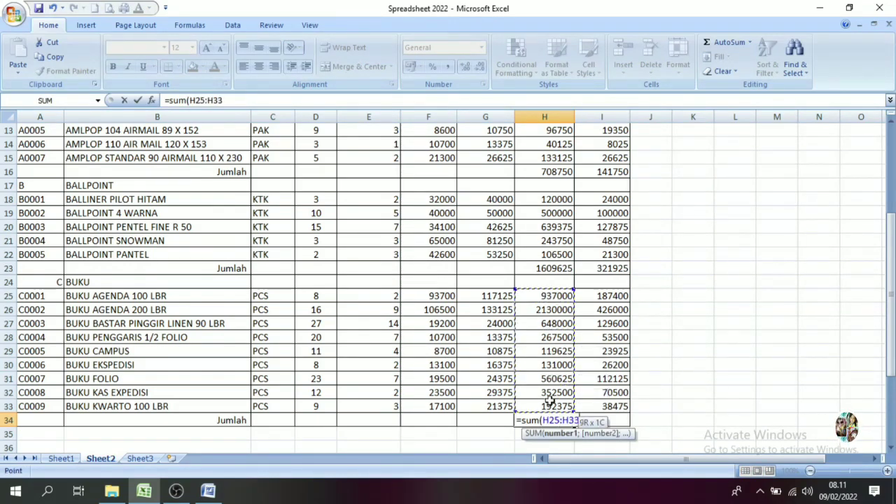
type(")")
key("Return")
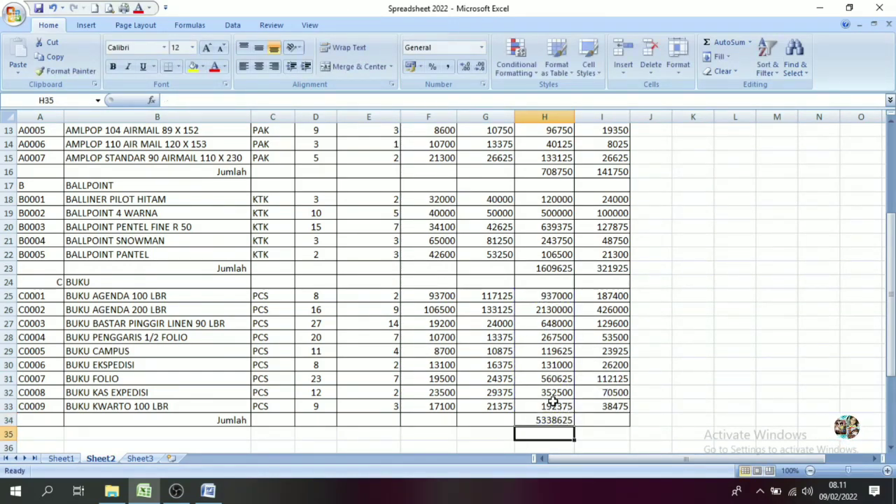
left_click(553, 418)
left_click_drag(572, 424, 609, 425)
left_click(650, 392)
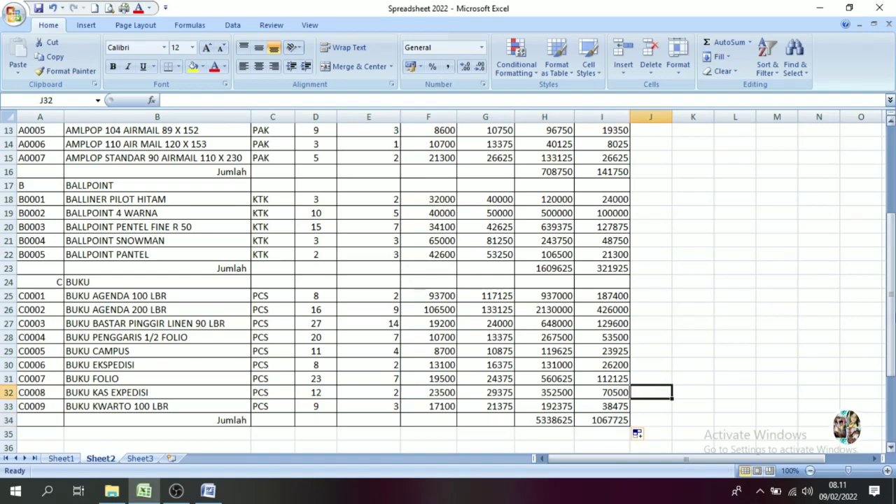
left_click_drag(891, 371, 890, 133)
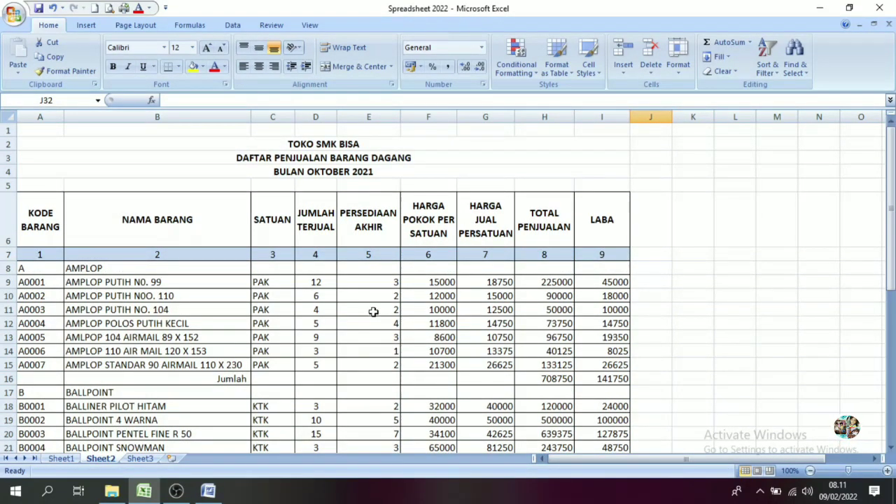
- Apply Comma Style thousand separators to the price, sales and profit figures F9:I34
mouse_move(433, 282)
left_mouse_down()
mouse_move(605, 482)
mouse_move(595, 413)
left_mouse_up()
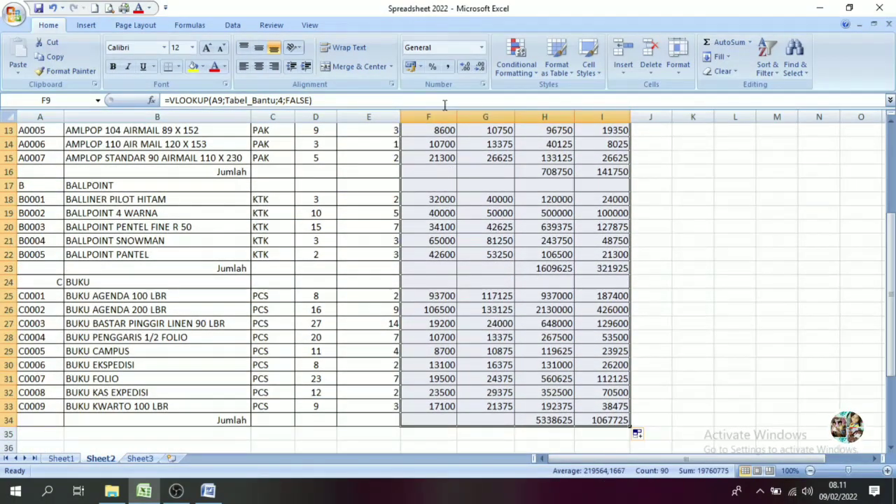
left_click(446, 70)
scroll(539, 266, "up", 4)
left_click(599, 378)
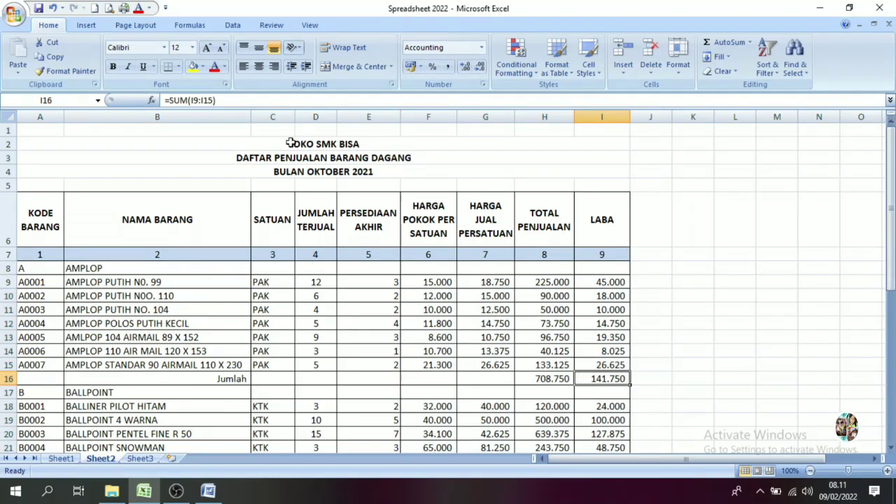
- Centre the SATUAN column C and the PERSEDIAAN AKHIR column E
left_click(273, 117)
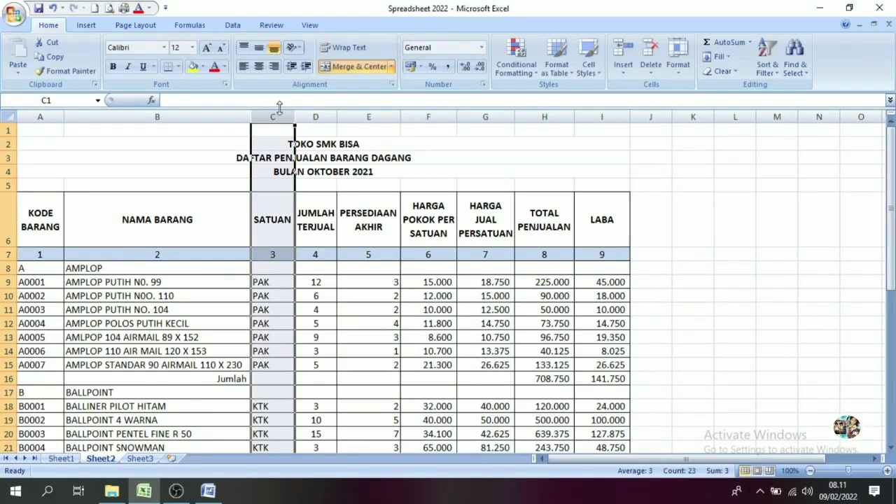
left_click(258, 66)
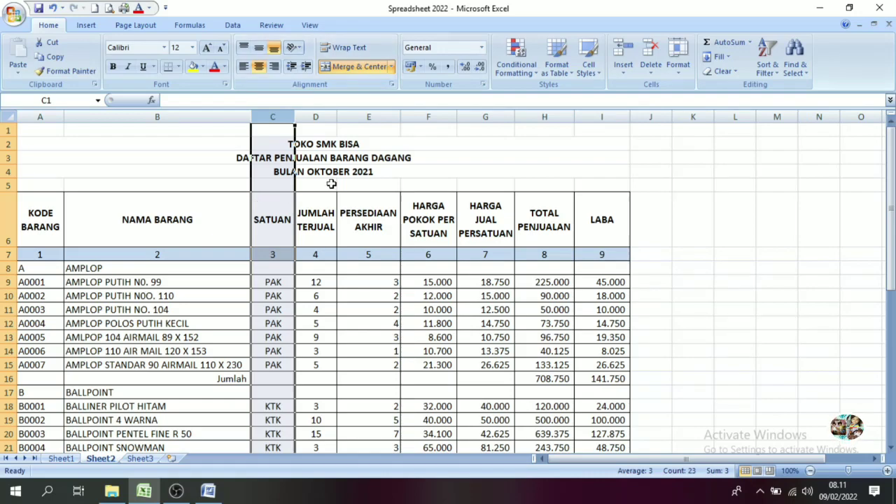
left_click(369, 117)
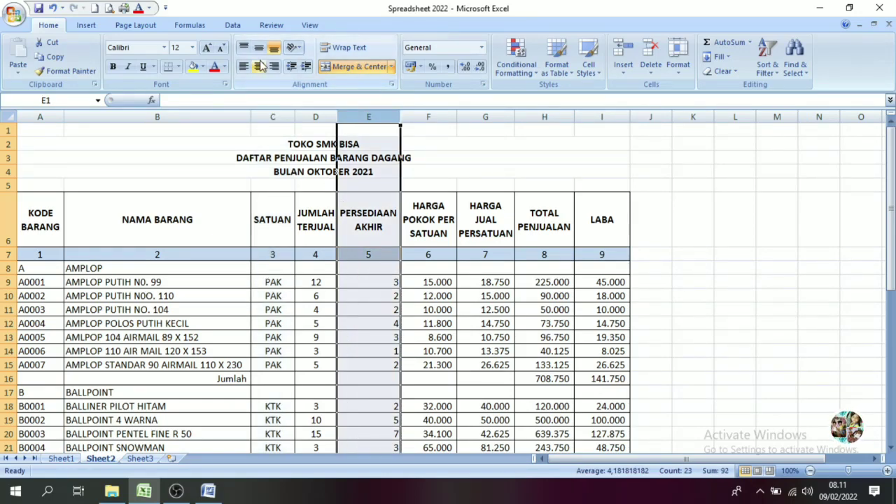
left_click(259, 66)
left_click_drag(890, 265, 890, 263)
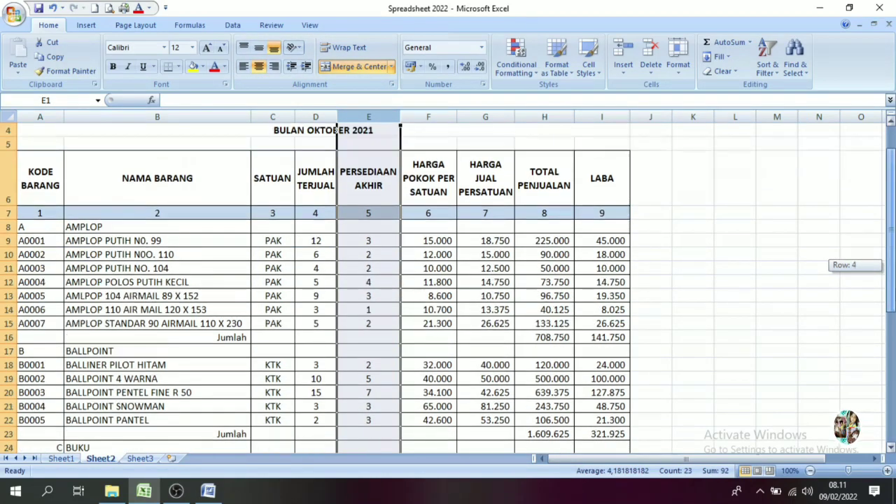
- Return to the Word exercise document
left_click(40, 185)
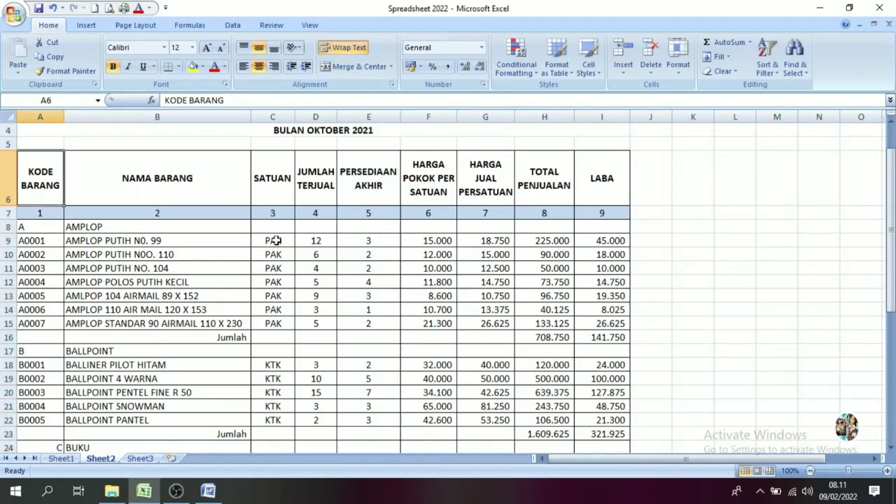
scroll(889, 280, "up", 1)
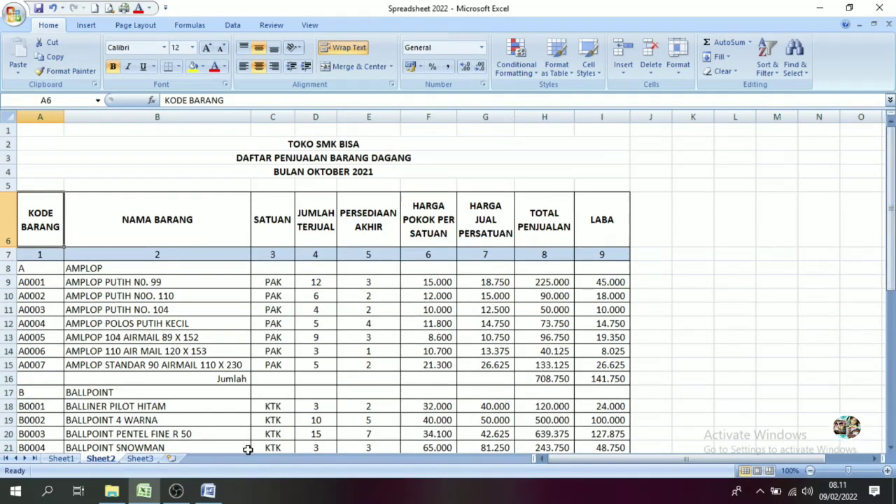
left_click(207, 490)
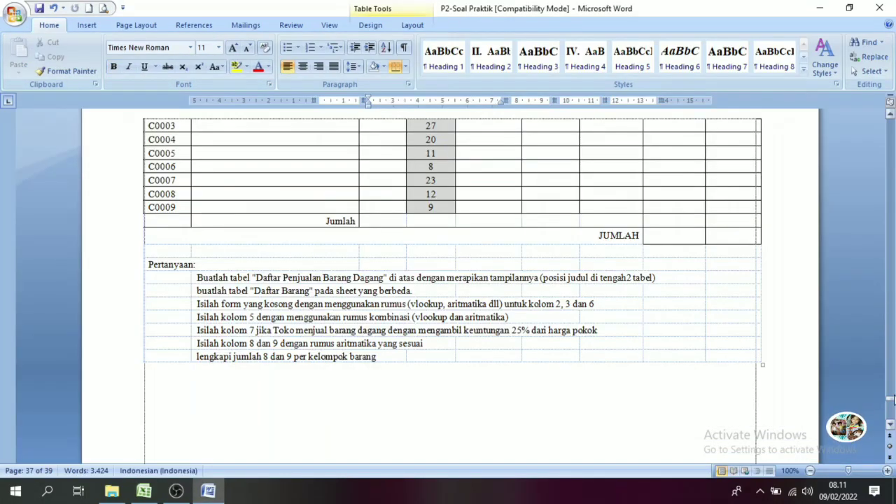
- Page through the Word exercise, then switch back to the Spreadsheet 2022 workbook in Excel
left_click(892, 262)
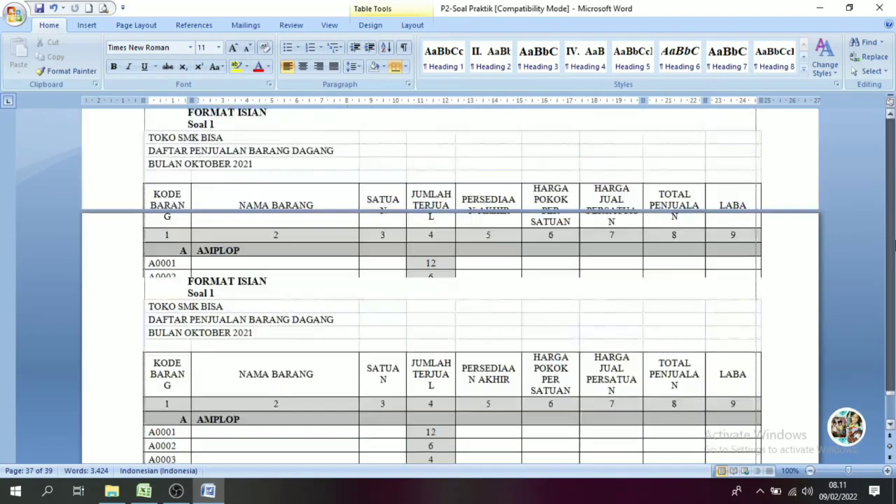
left_click(892, 411)
left_click(892, 412)
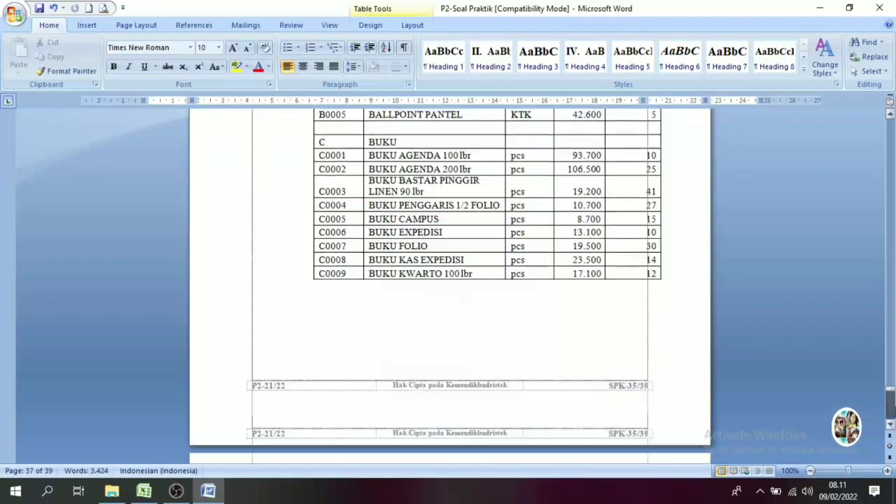
left_click(892, 412)
scroll(892, 431, "down", 2)
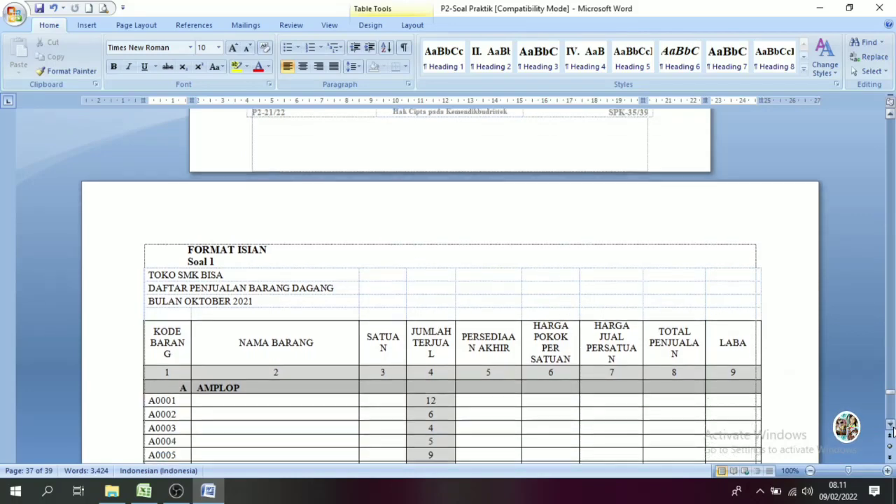
scroll(892, 432, "down", 1)
left_click(144, 491)
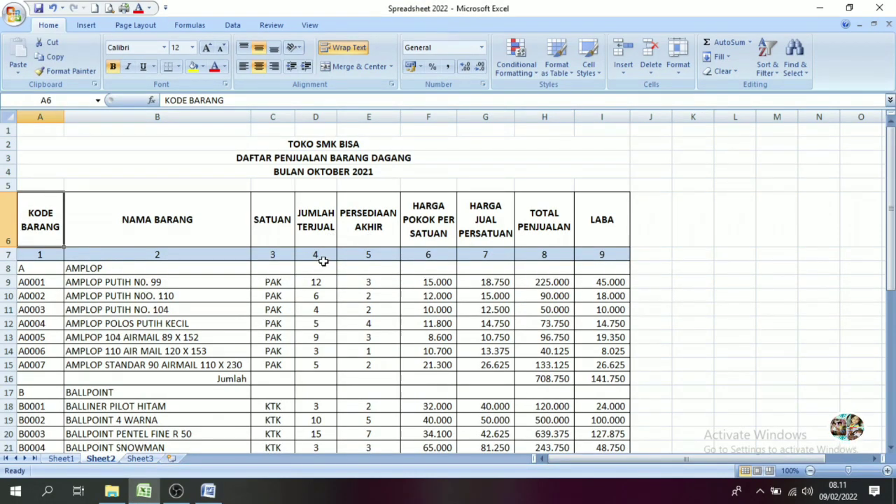
- Shade the JUMLAH TERJUAL cells D8:D34 and the AMPLOP header row A8:I8 light blue
left_click_drag(319, 271, 311, 432)
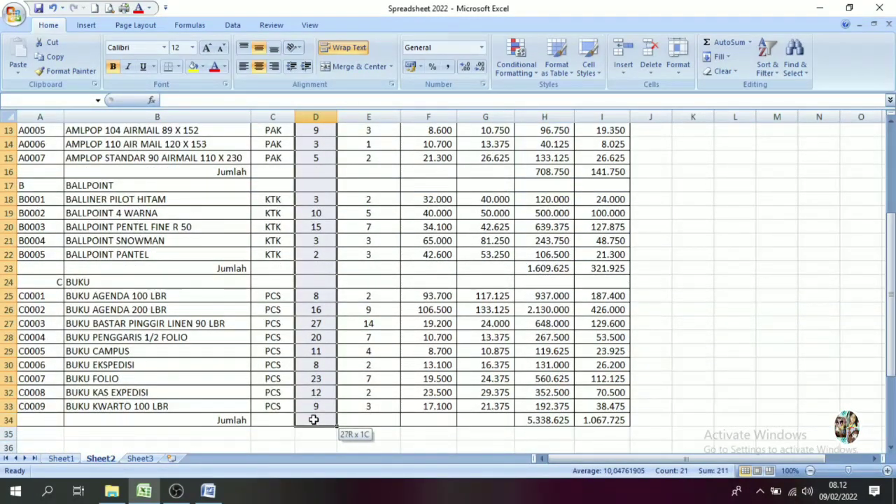
left_click_drag(311, 431, 312, 419)
left_click(204, 67)
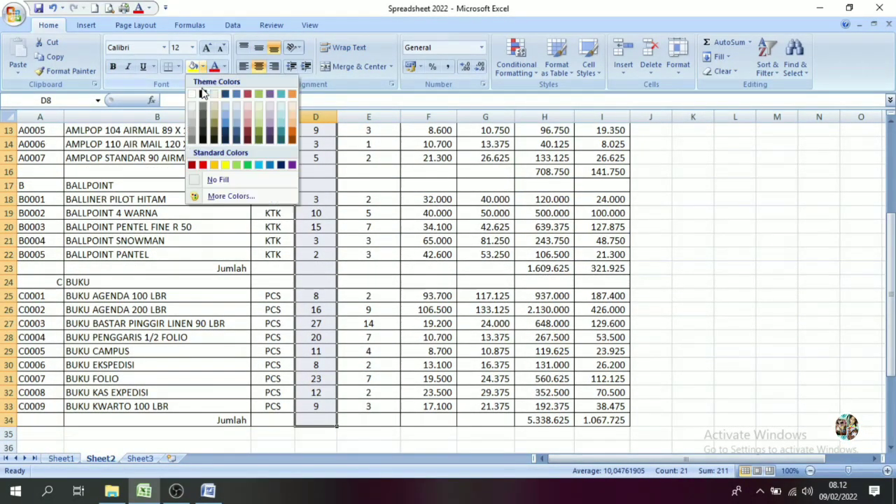
scroll(216, 100, "up", 4)
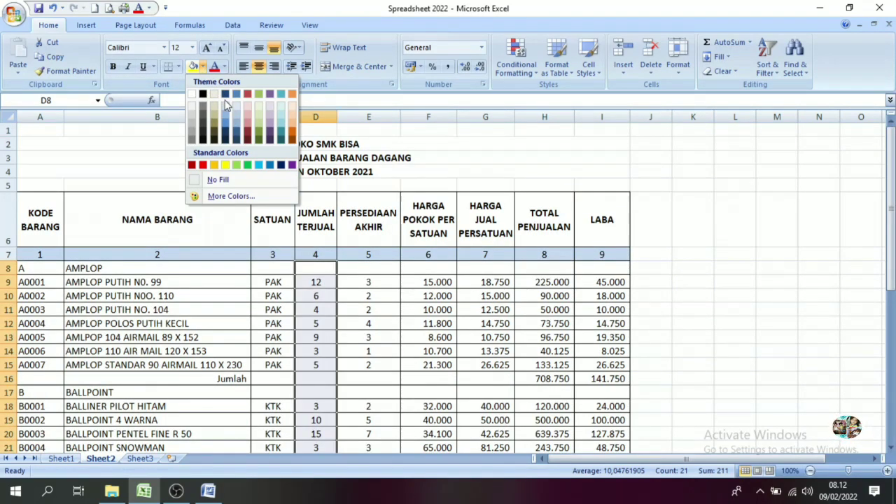
left_click(226, 109)
left_click(368, 323)
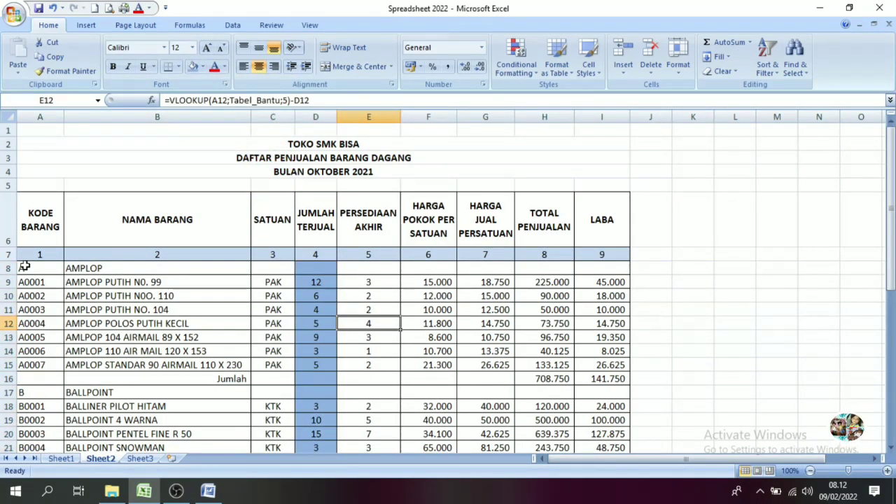
left_click_drag(25, 266, 584, 268)
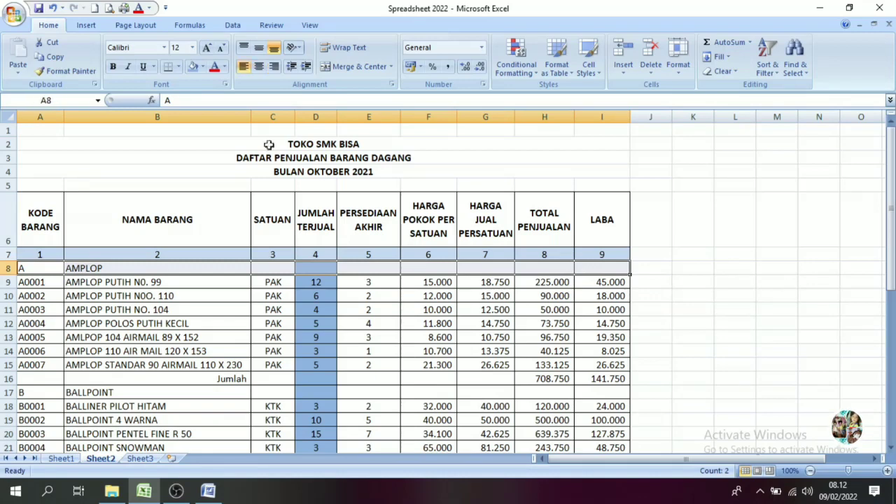
left_click(192, 67)
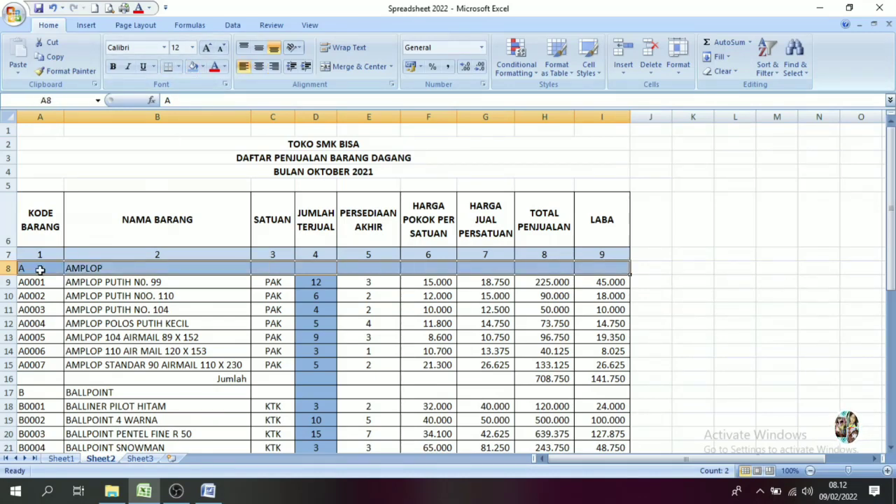
- Right-align group code A in A8 and group code B in A17
left_click(39, 269)
left_click(274, 67)
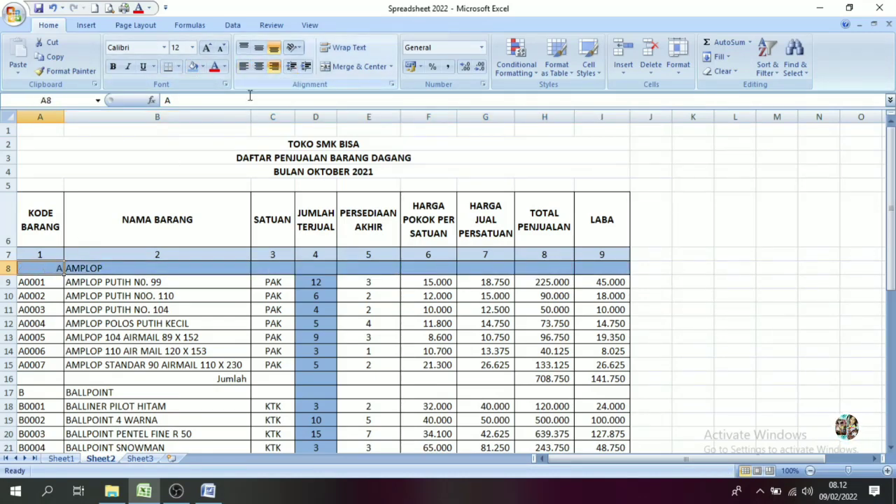
left_click_drag(49, 269, 95, 268)
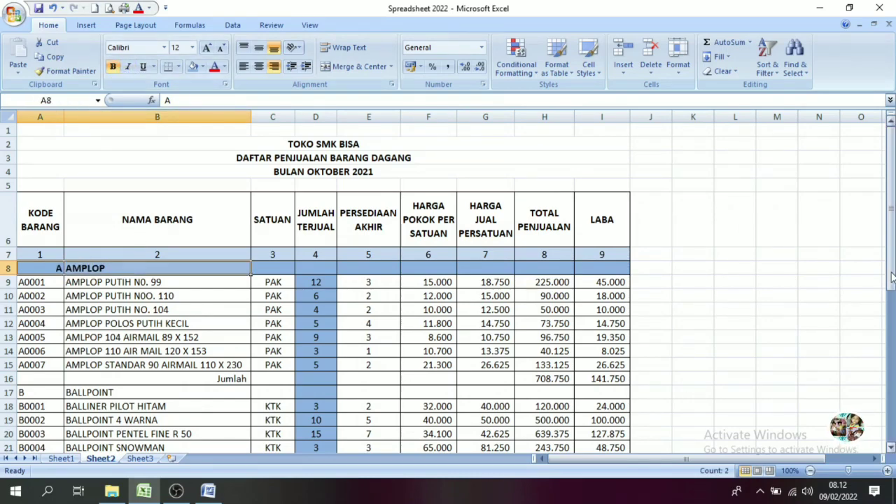
left_click_drag(890, 210, 890, 276)
left_click(60, 212)
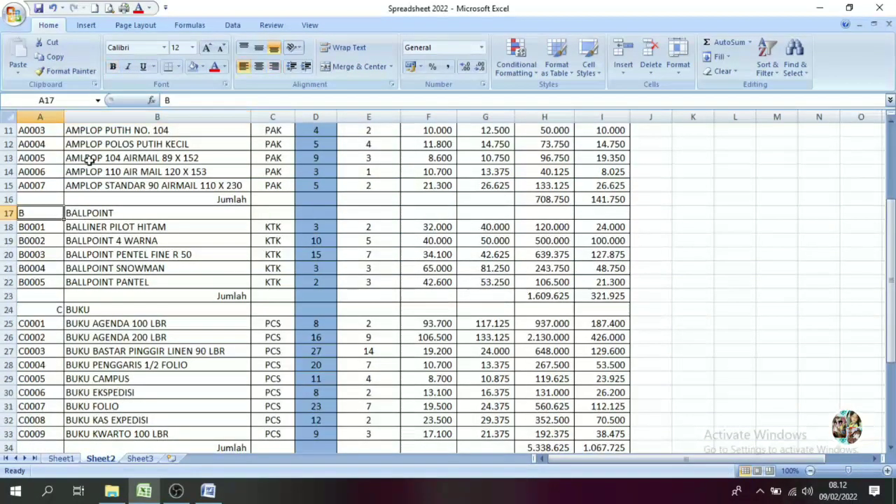
left_click(273, 65)
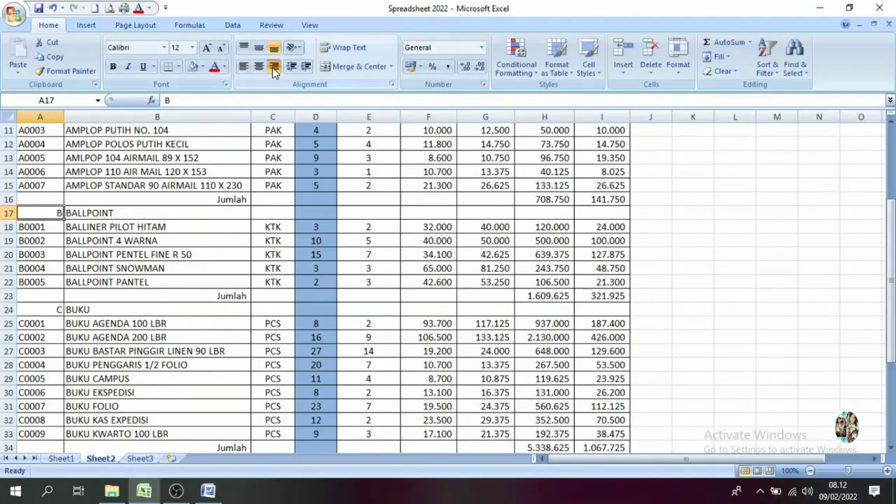
- Bold the BALLPOINT header row A17:B17 and the BUKU header row A24:B24
left_click_drag(39, 213, 102, 213)
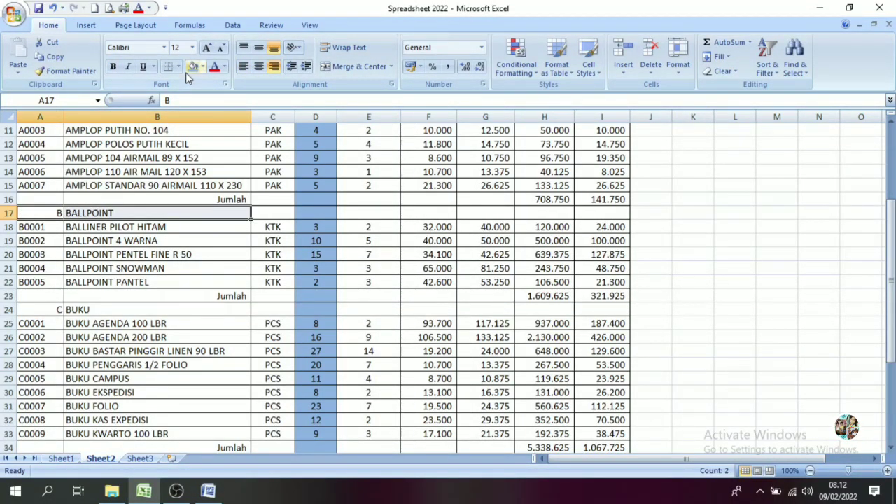
left_click(115, 68)
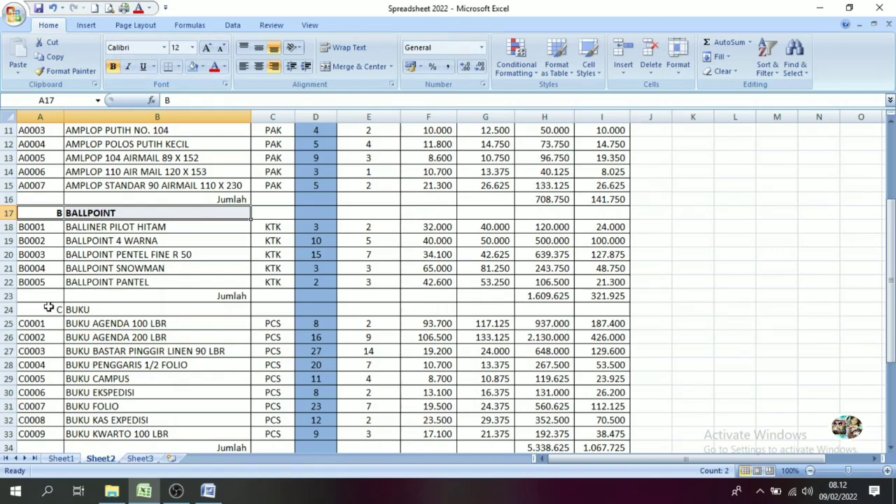
left_click_drag(49, 308, 99, 308)
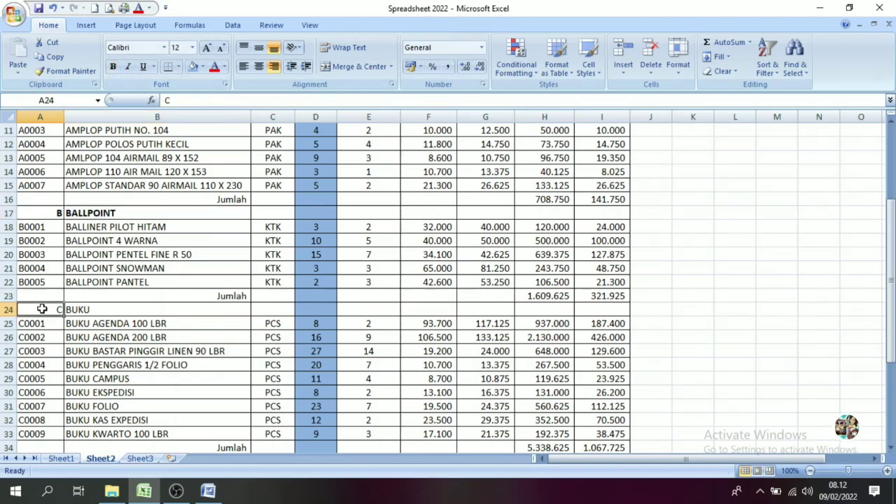
left_click(113, 66)
- Go back to the Word exercise document
left_click(141, 295)
left_click_drag(889, 280, 890, 206)
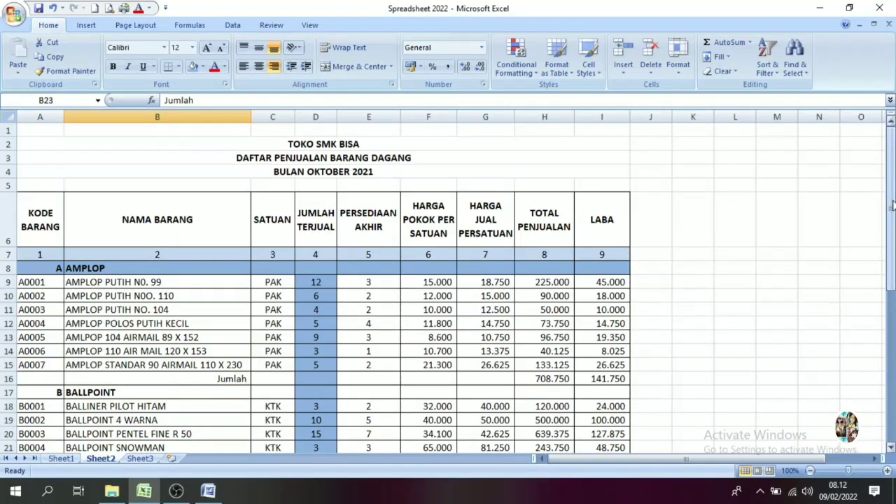
left_click_drag(890, 175, 889, 204)
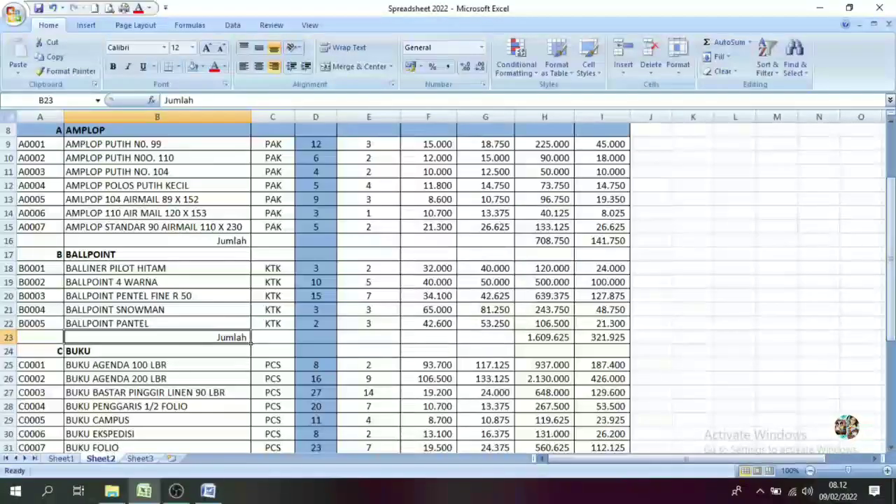
left_click(208, 490)
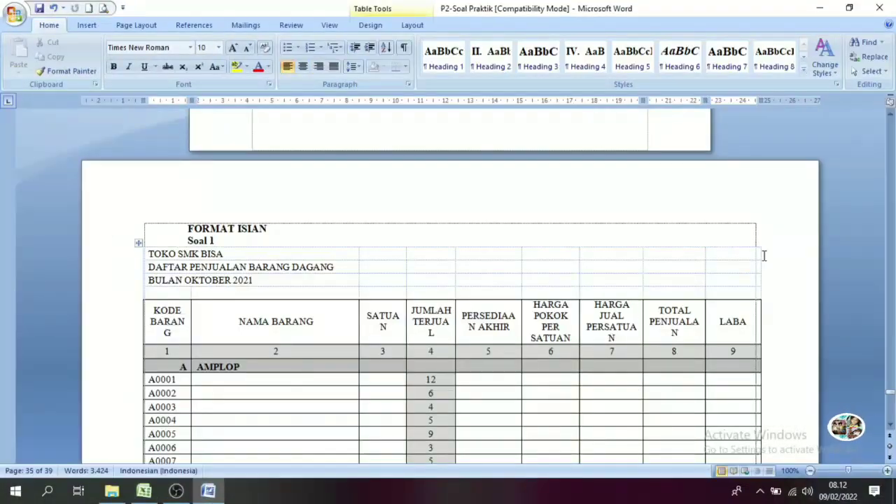
- Page down in Word past the Pertanyaan list to the DAFTAR PENJUALAN PER MINGGU table, then return to Excel
left_click(890, 420)
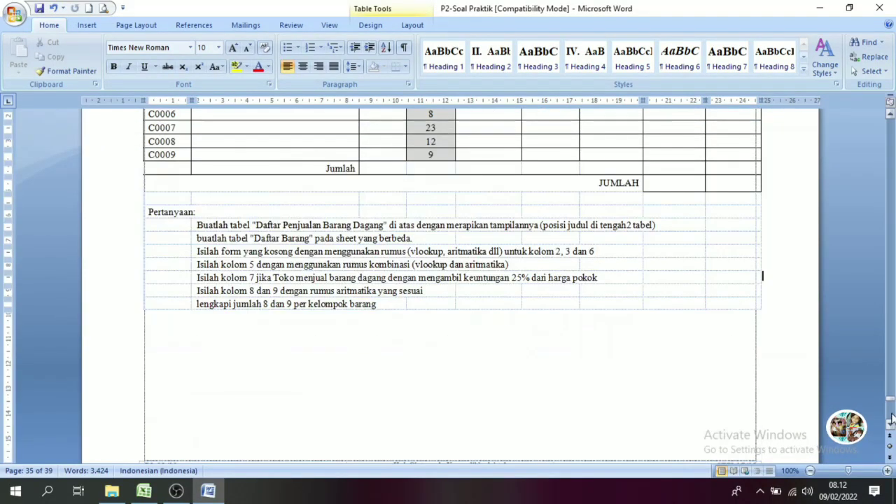
left_click(893, 287)
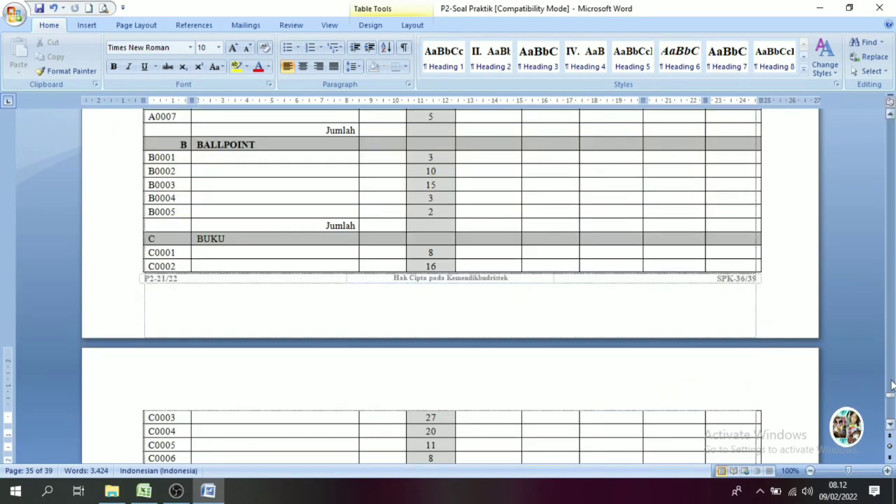
left_click(894, 409)
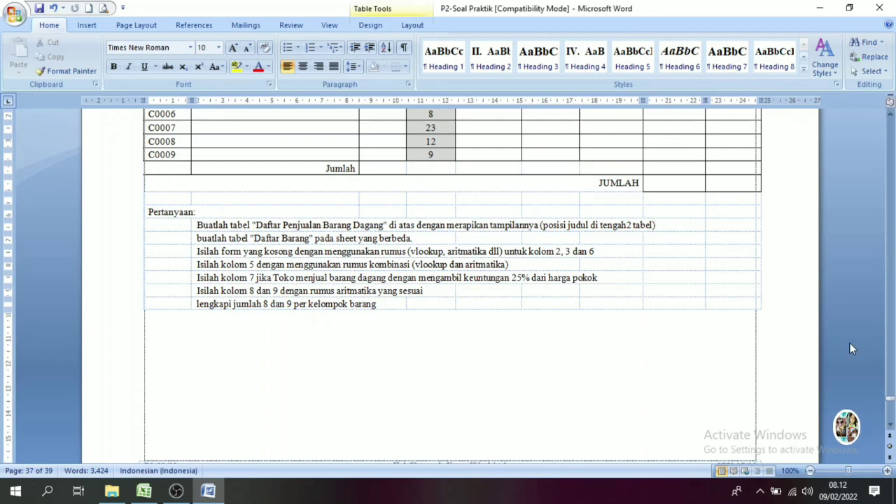
left_click(890, 420)
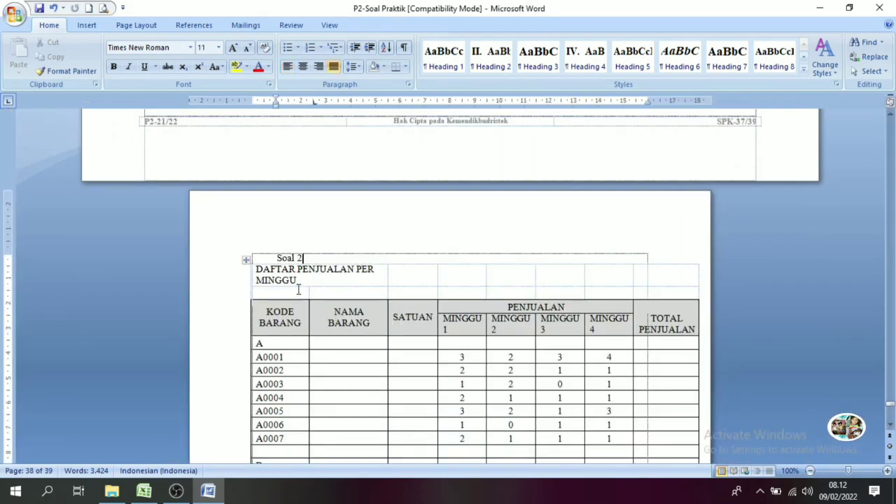
scroll(890, 430, "down", 2)
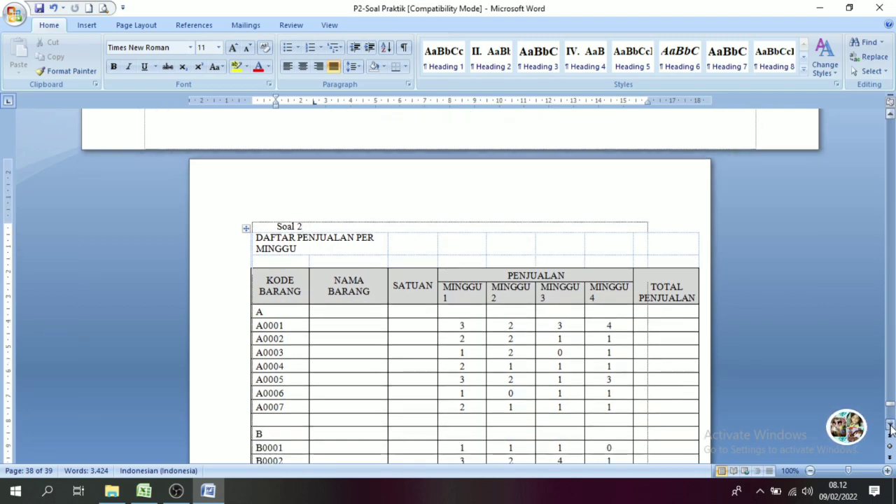
scroll(890, 429, "down", 3)
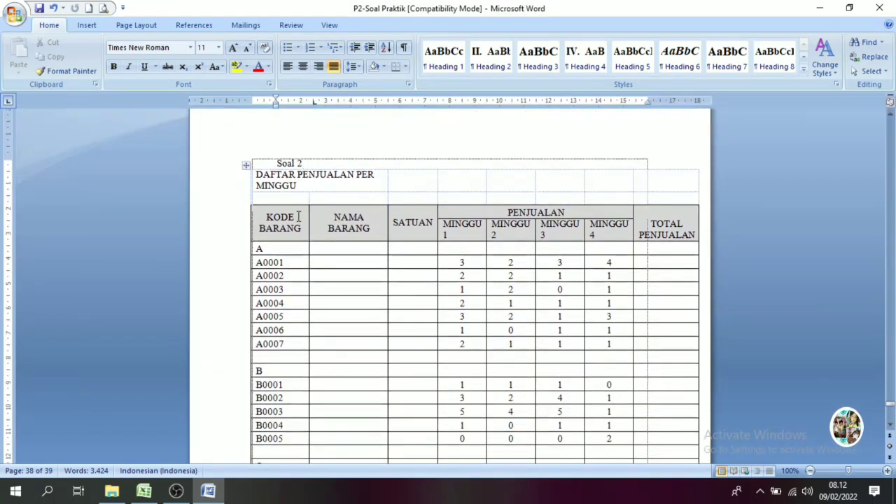
left_click(144, 492)
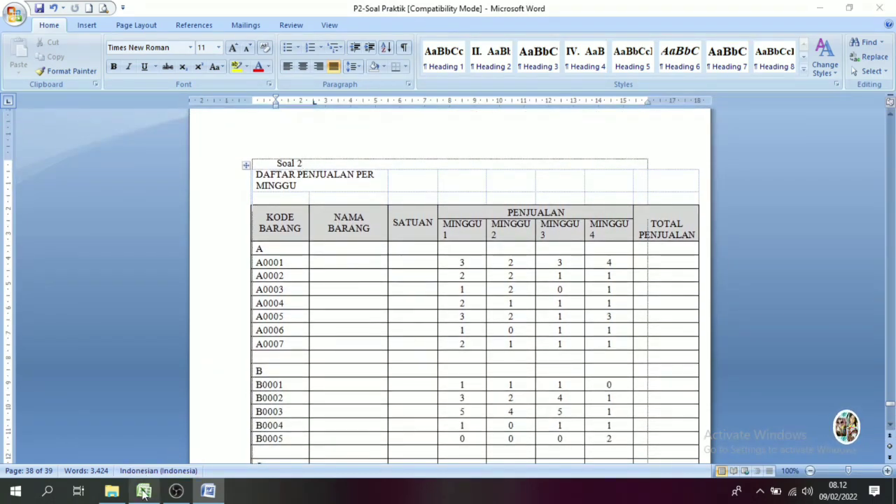
- Switch to Sheet3 and scroll to the top of the DAFTAR PENJUALAN PER MINGGU weekly sales table
left_click(139, 459)
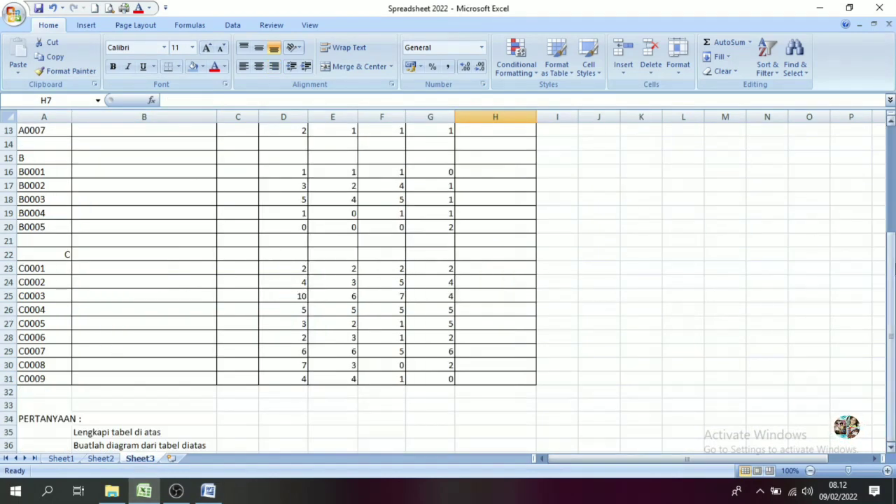
left_click_drag(890, 403, 890, 297)
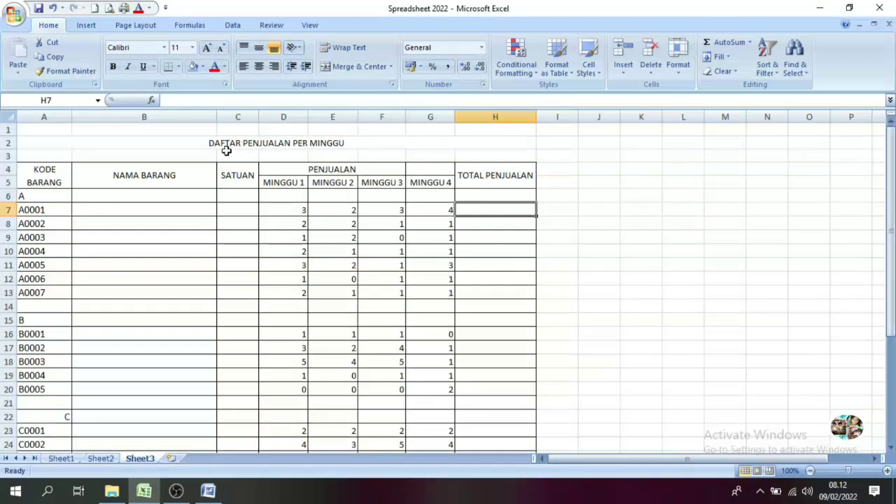
left_click_drag(890, 168, 852, 170)
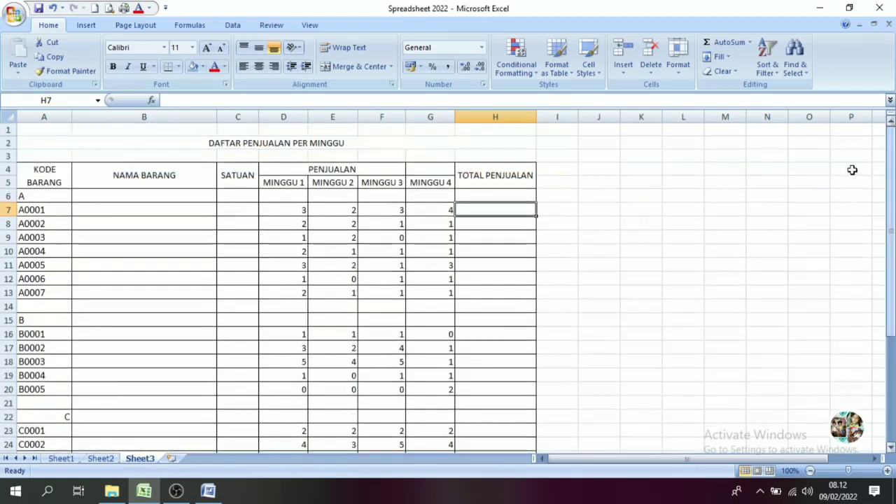
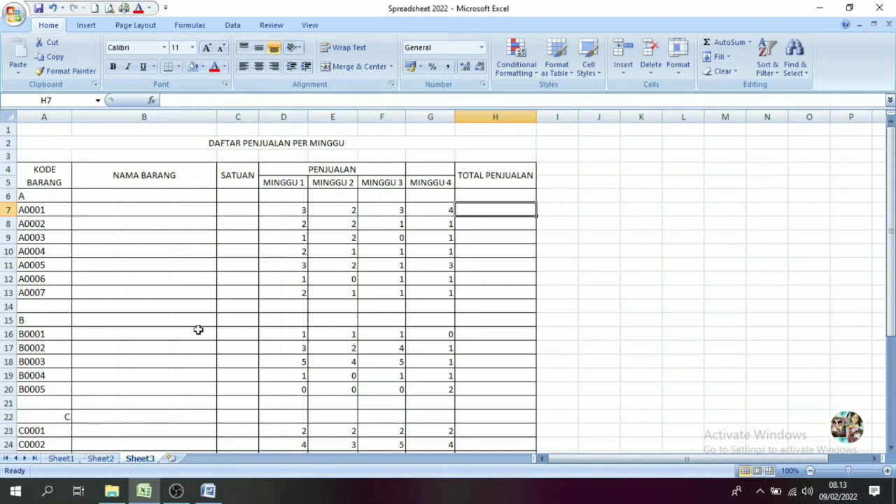
- Compare the Sheet3, Sheet1 and Sheet2 tables, finishing on Sheet1's TOKO SMK BISA price and stock list
left_click_drag(890, 158, 890, 261)
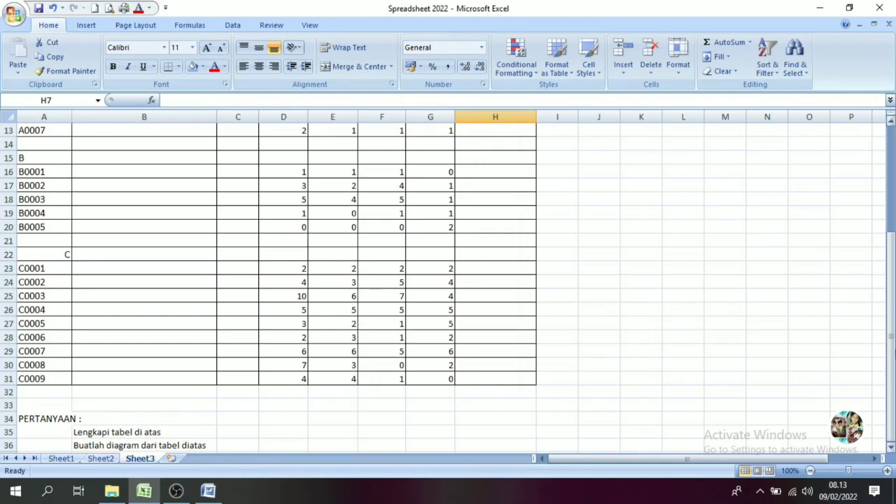
left_click_drag(890, 350, 890, 237)
left_click(65, 210)
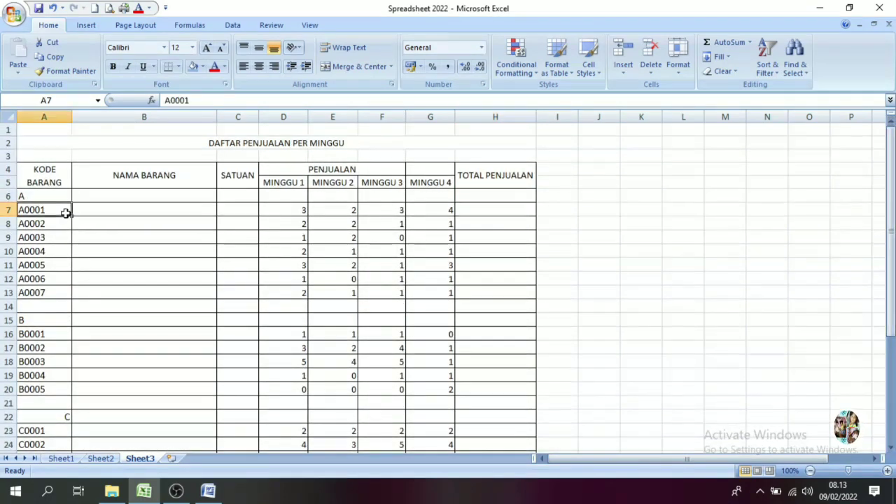
left_click(98, 206)
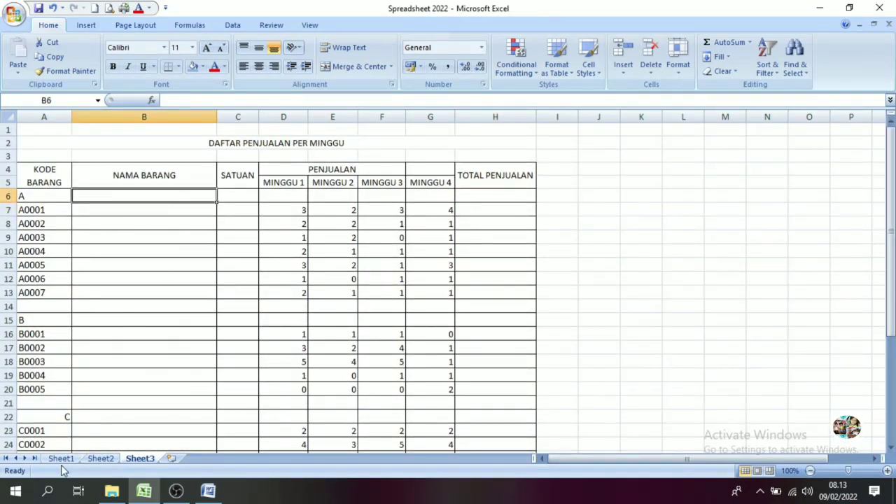
left_click(60, 458)
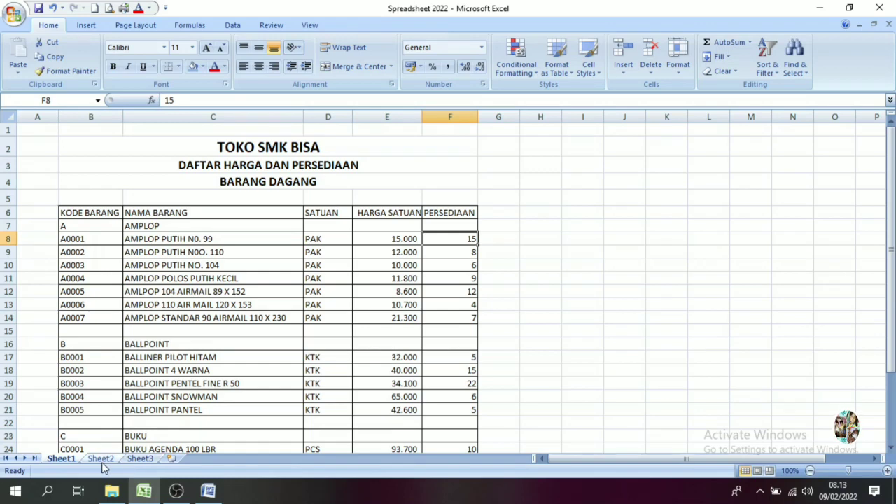
left_click(140, 458)
left_click_drag(890, 210, 890, 322)
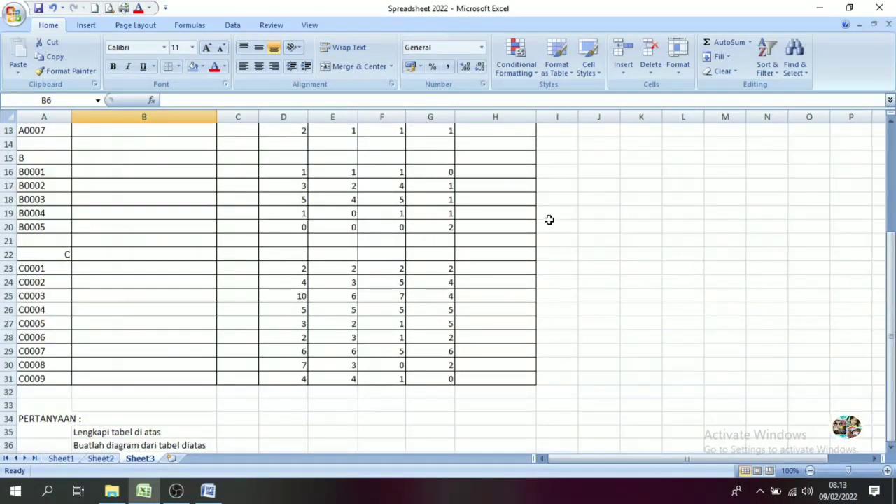
left_click_drag(890, 280, 875, 163)
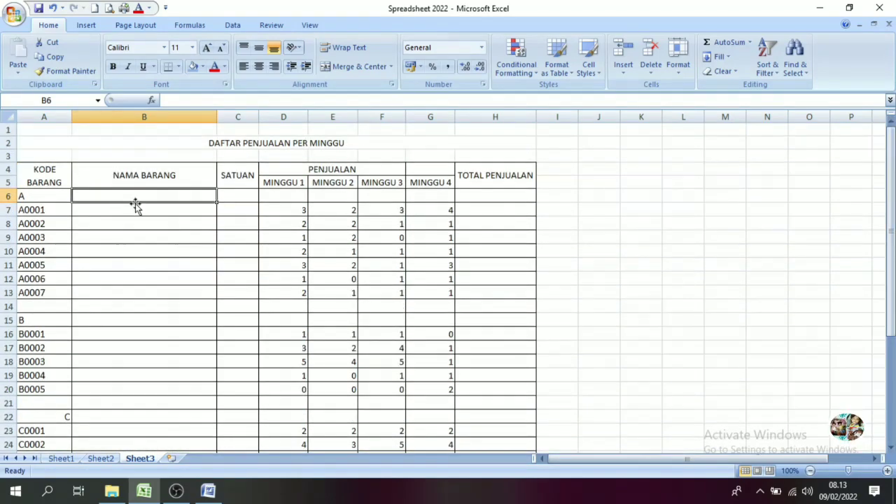
left_click(98, 458)
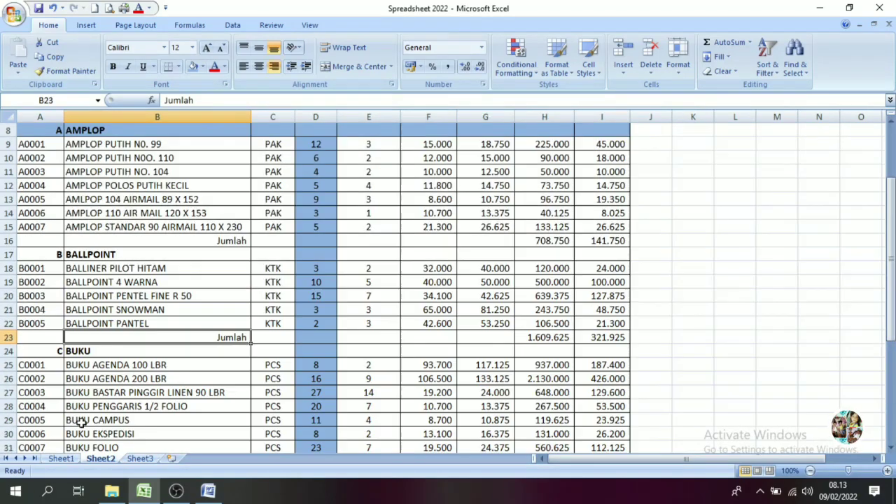
left_click_drag(890, 297, 890, 221)
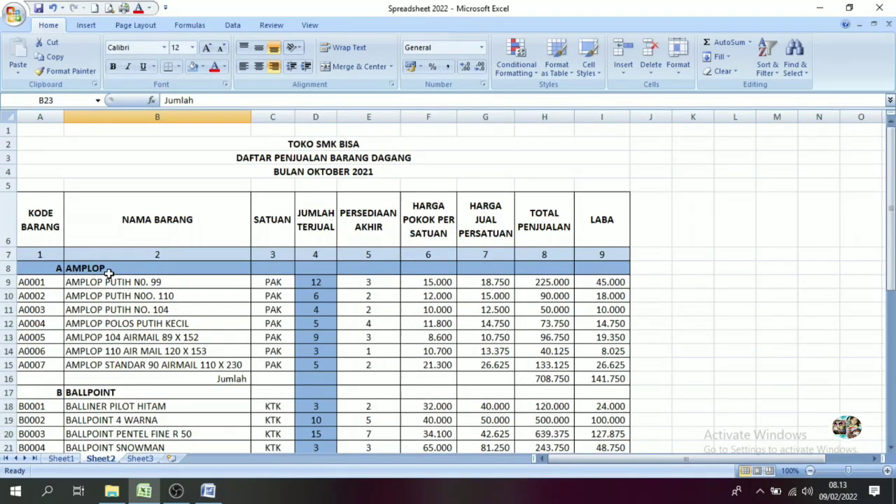
left_click(61, 458)
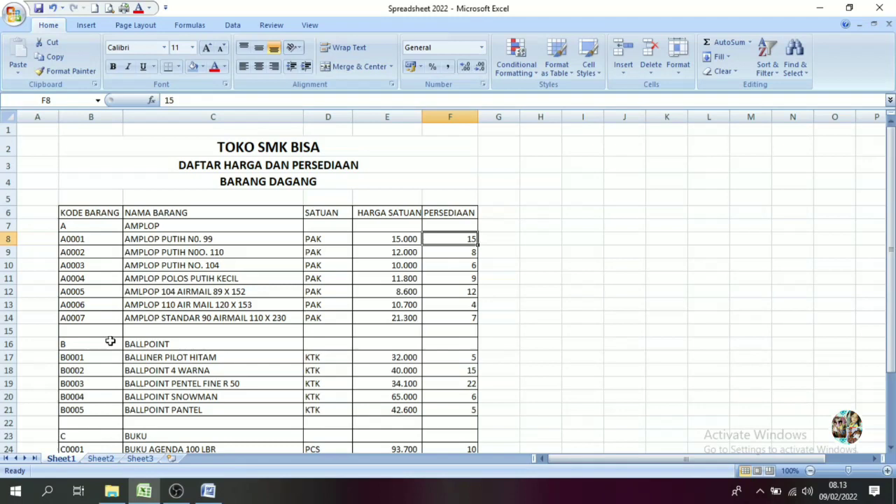
- Copy Sheet1's item names C6:C32 into Sheet3 at B6 and widen column B
left_click(167, 216)
left_click_drag(163, 212, 166, 423)
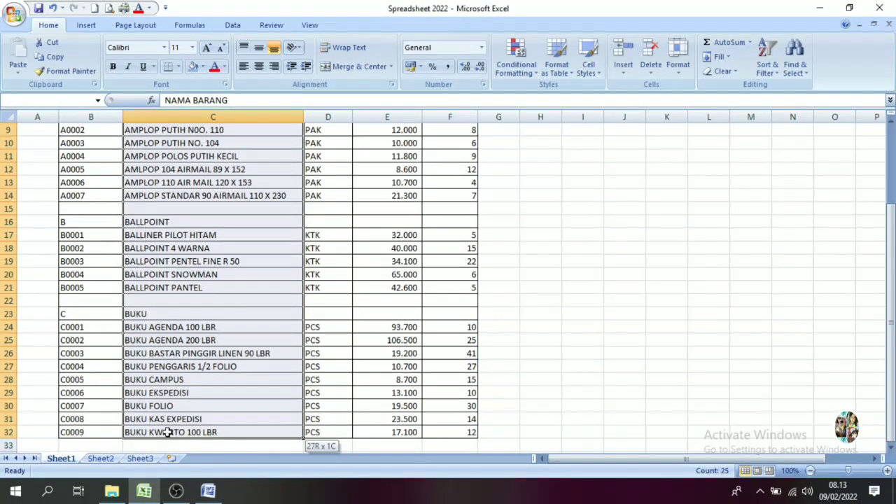
key("ctrl+c")
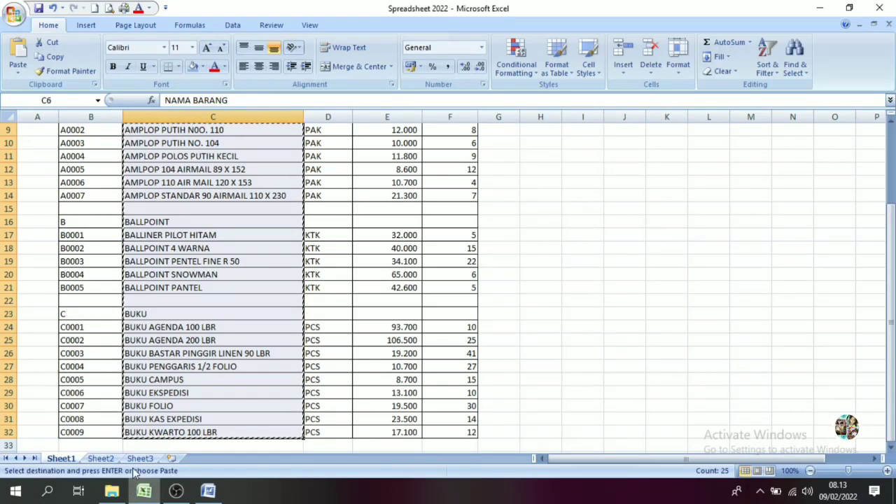
left_click(140, 458)
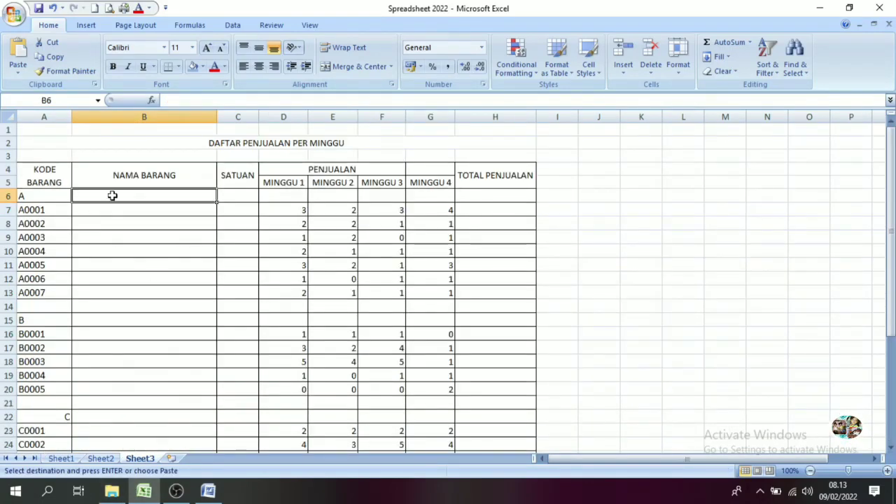
key("ctrl+v")
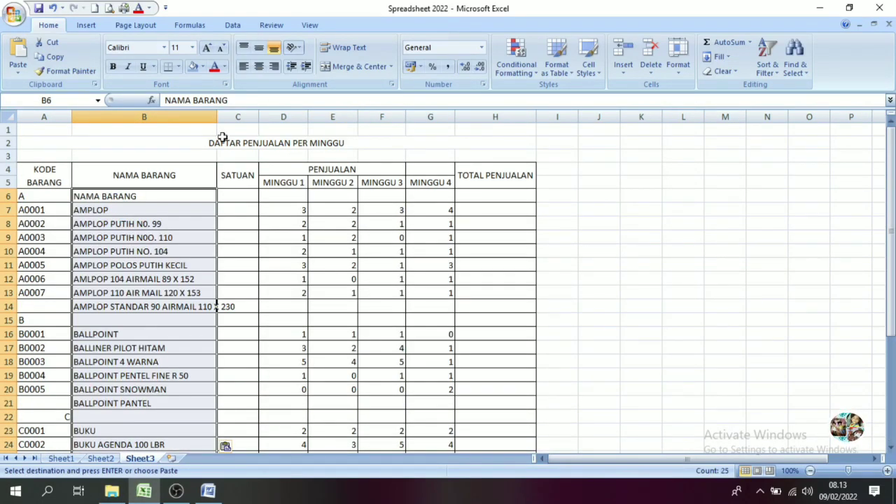
left_click_drag(217, 116, 253, 119)
- Check the pasted names and select the BALLPOINT names in B16:B21
left_click(164, 389)
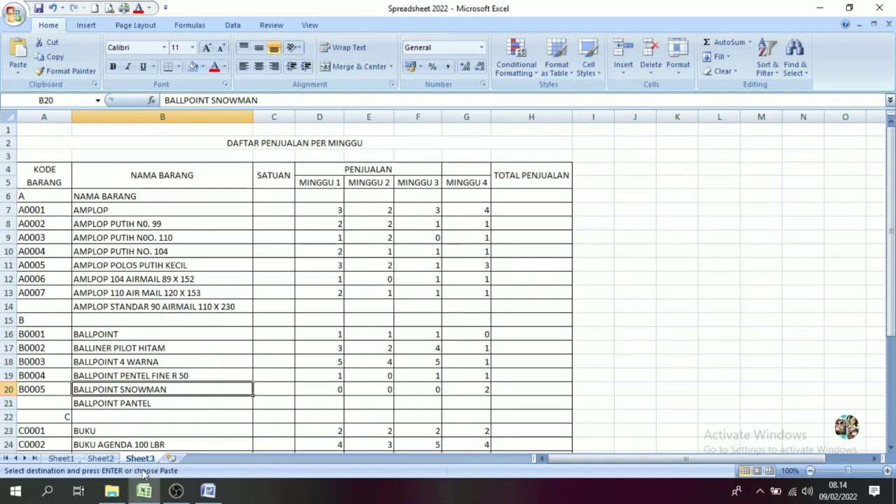
left_click_drag(890, 231, 890, 313)
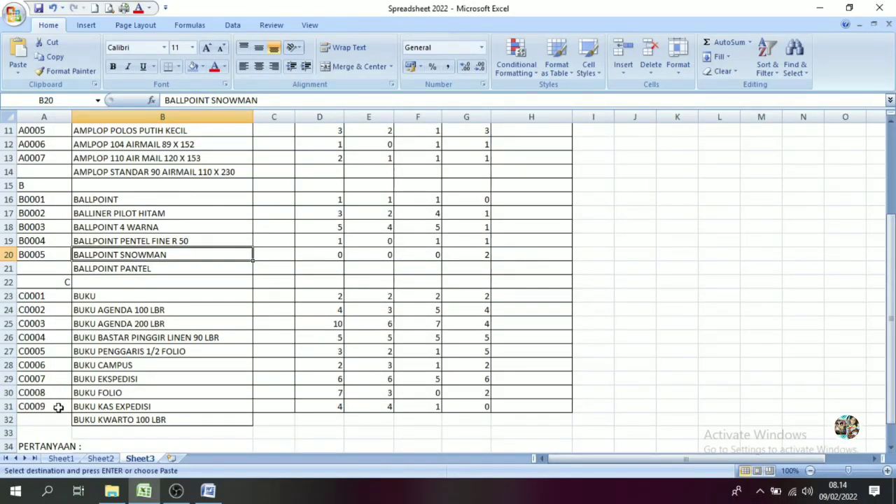
left_click_drag(890, 350, 890, 335)
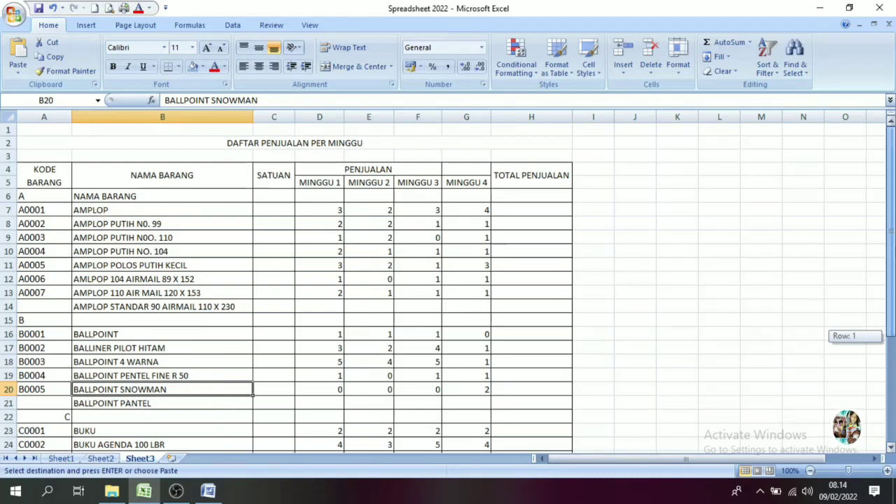
left_click_drag(890, 334, 890, 340)
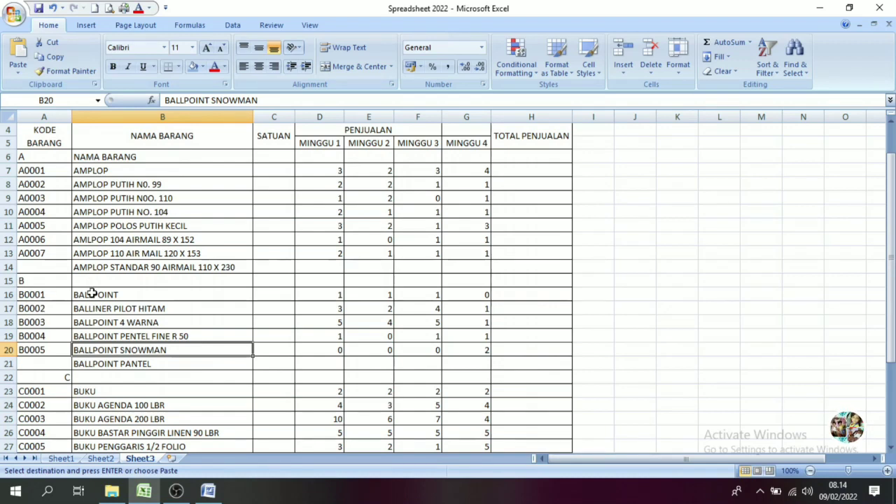
left_click_drag(92, 294, 106, 363)
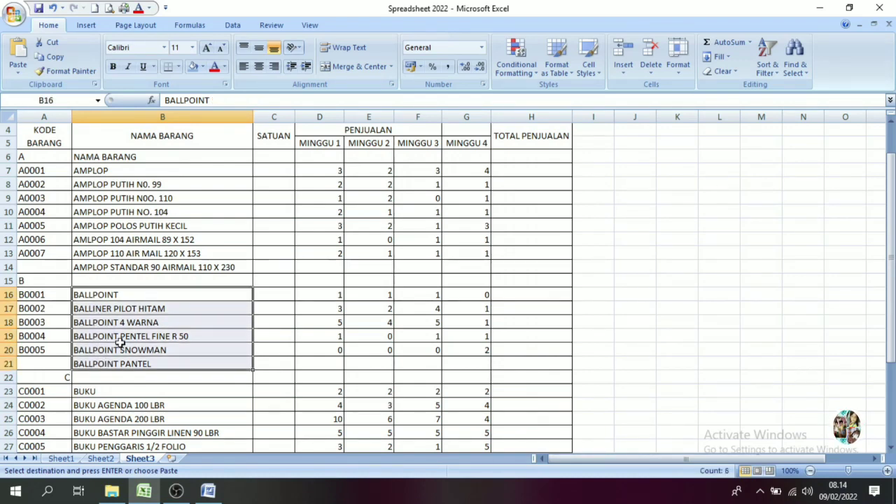
- Undo the misaligned names and paste the AMPLOP item names into Sheet3 starting at B7
key("ctrl+z")
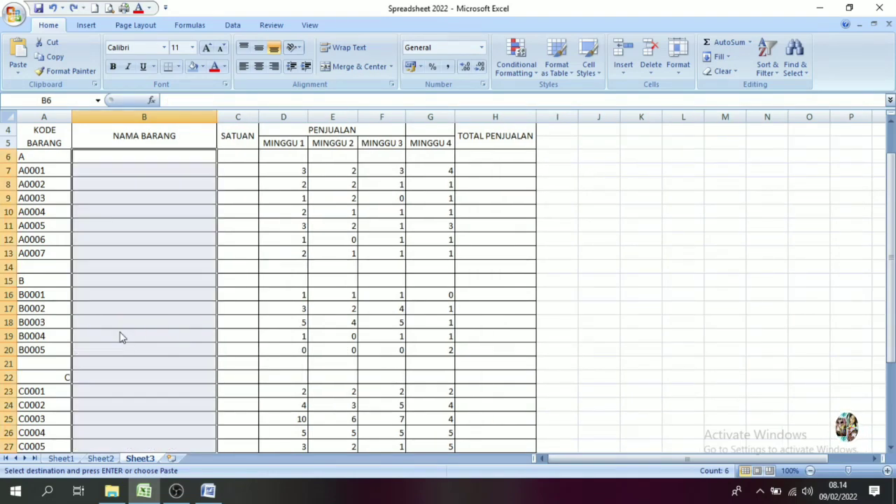
left_click(118, 309)
left_click(100, 459)
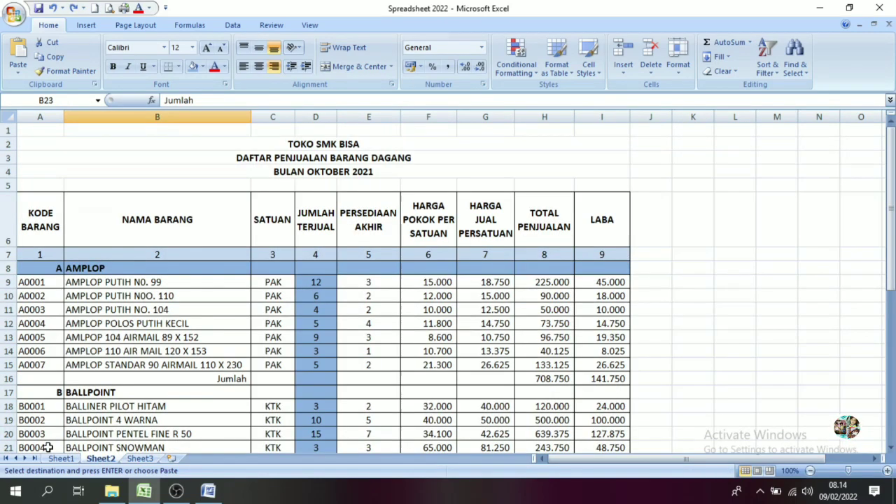
left_click_drag(94, 284, 103, 369)
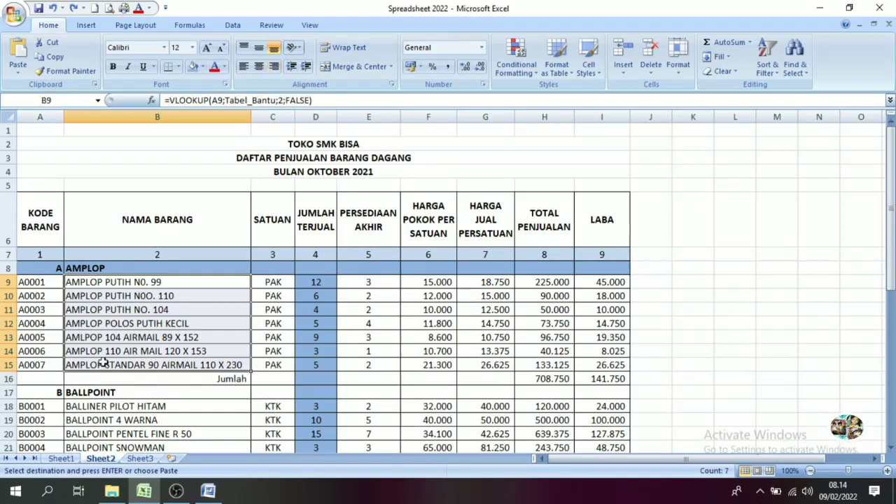
left_click(62, 458)
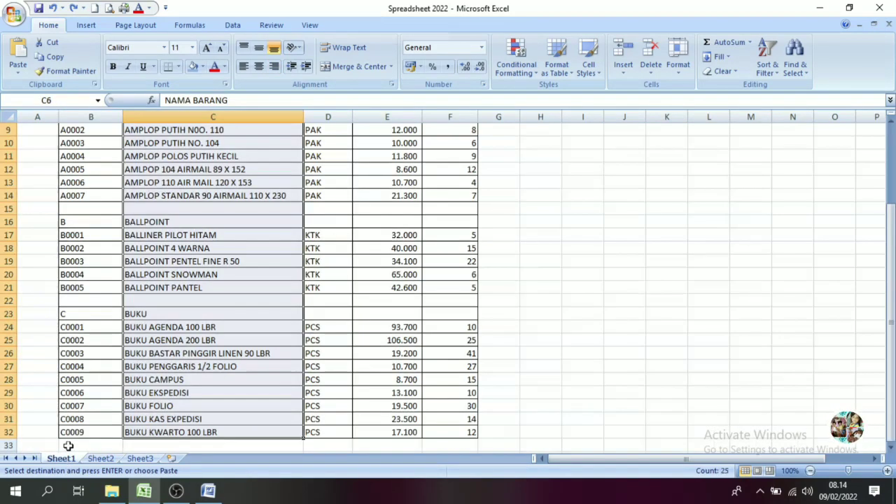
left_click(140, 458)
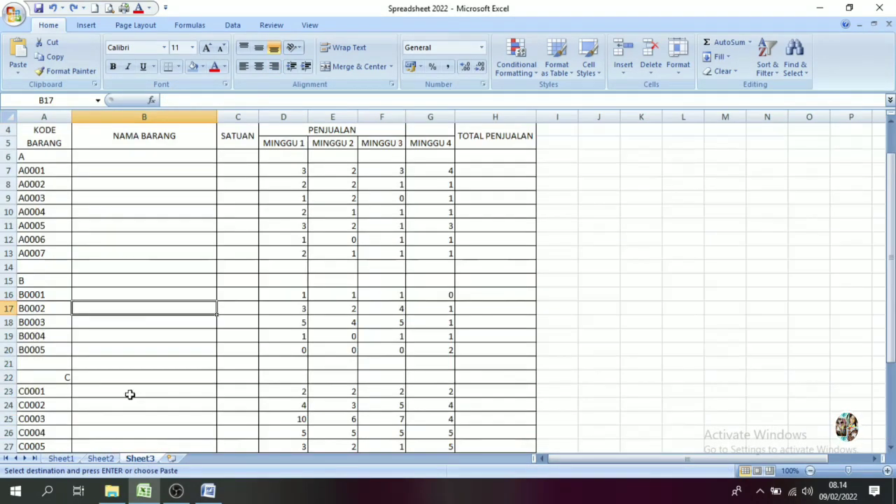
left_click(118, 172)
key("ctrl+v")
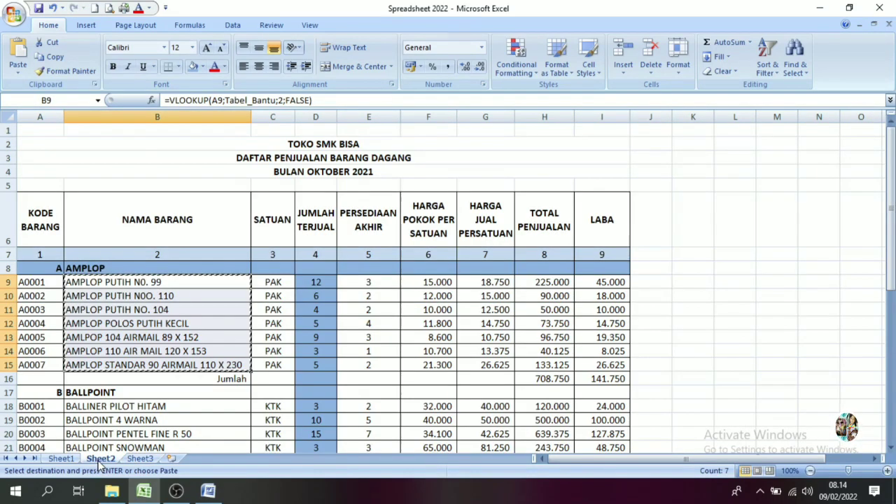
- Copy the AMPLOP heading with its item names, B8:B15, from Sheet2 for Sheet3
left_click(100, 458)
left_click_drag(95, 268, 100, 364)
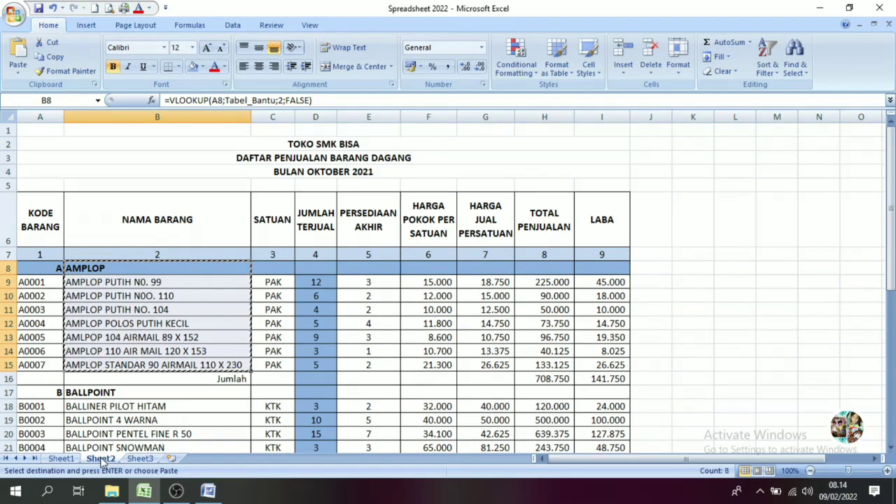
left_click(61, 459)
left_click(140, 458)
- Paste the AMPLOP block at B6 and the BALLPOINT heading and names from Sheet2 at B15
left_click(105, 156)
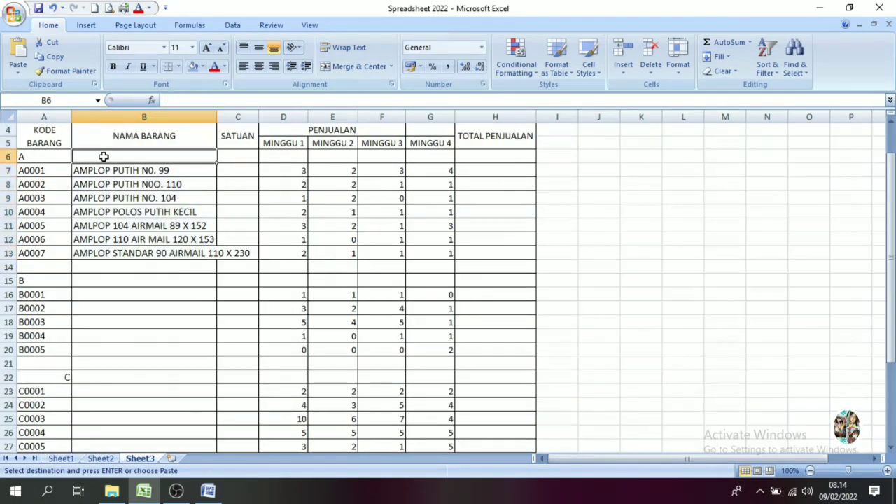
key("ctrl+v")
left_click(100, 459)
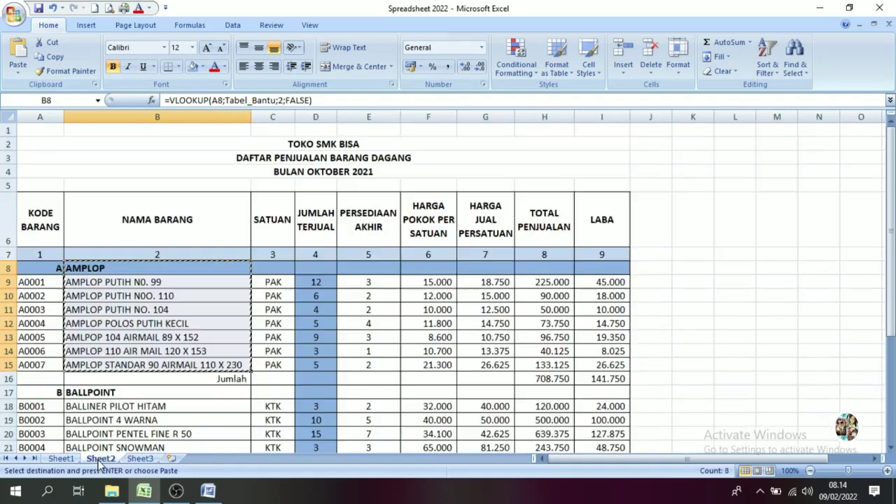
left_click_drag(96, 397, 103, 339)
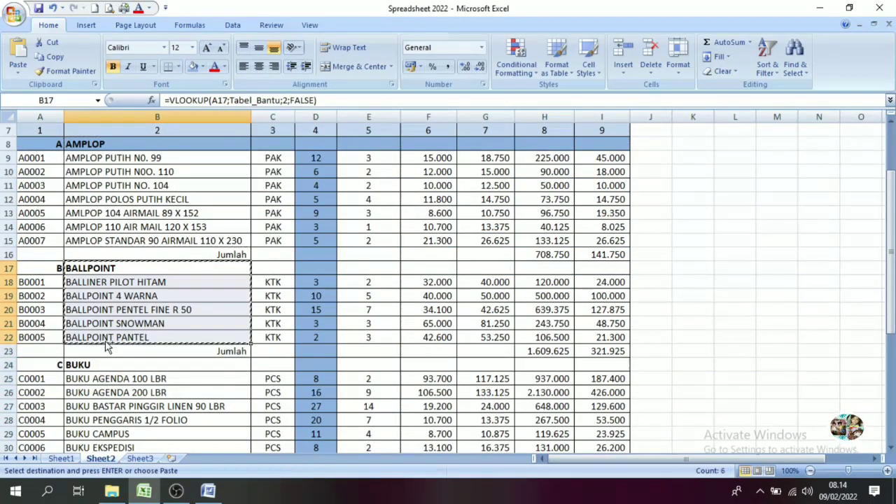
key("ctrl+c")
left_click(139, 458)
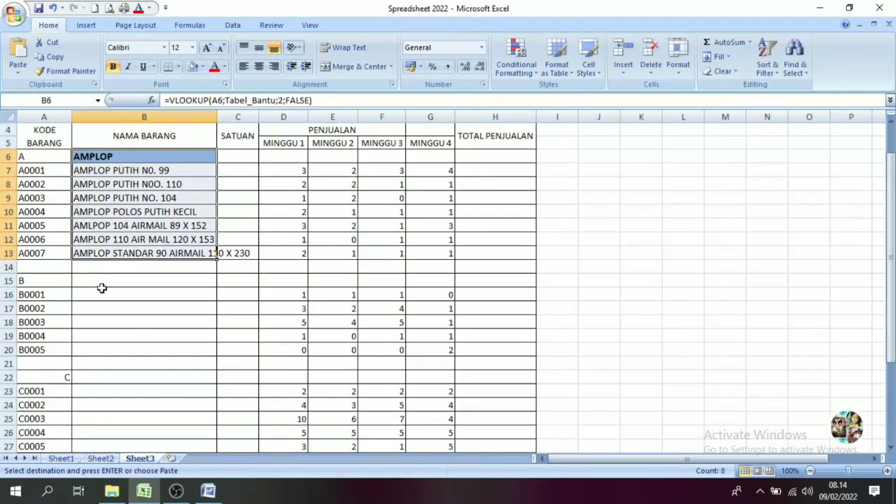
left_click(102, 283)
key("ctrl+v")
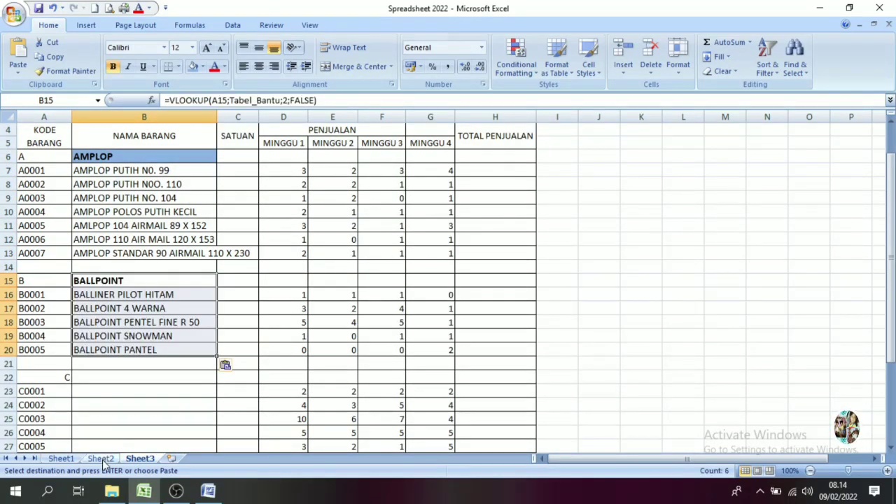
- Paste Sheet2's BUKU heading and item names at B22 and widen column B
left_click(100, 459)
left_click_drag(109, 365, 105, 406)
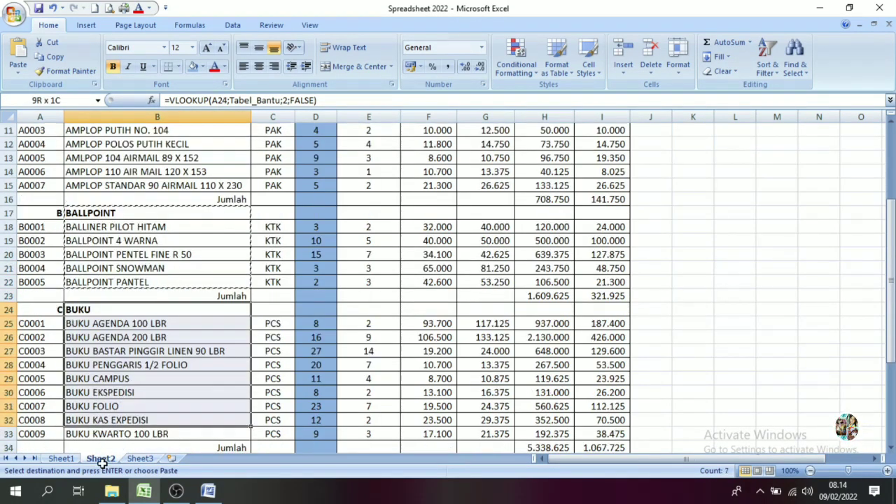
key("ctrl+c")
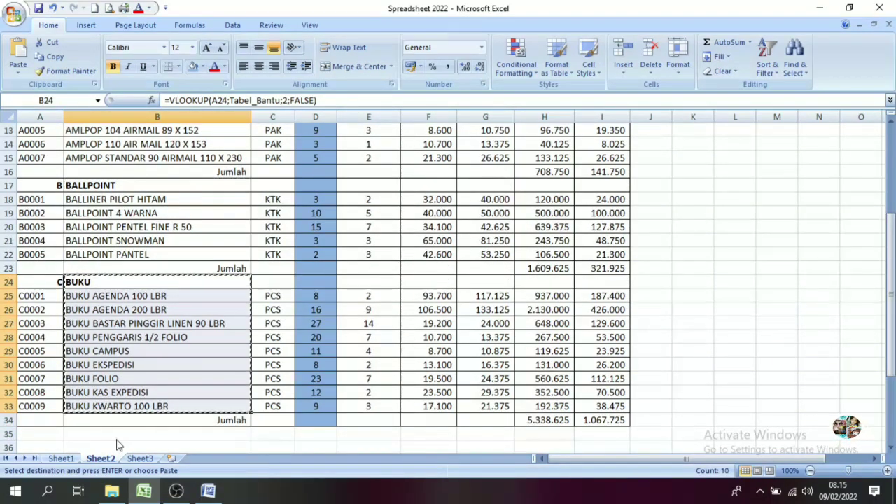
left_click(139, 458)
left_click(107, 379)
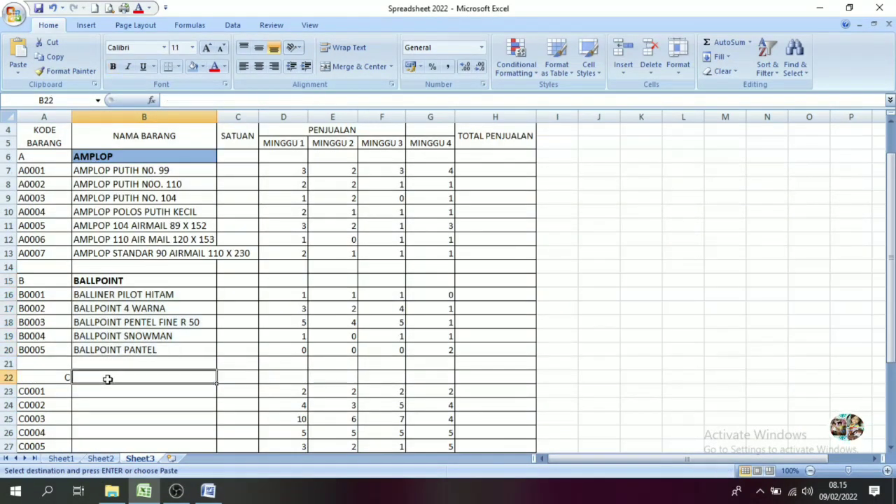
key("ctrl+v")
left_click_drag(224, 339, 224, 352)
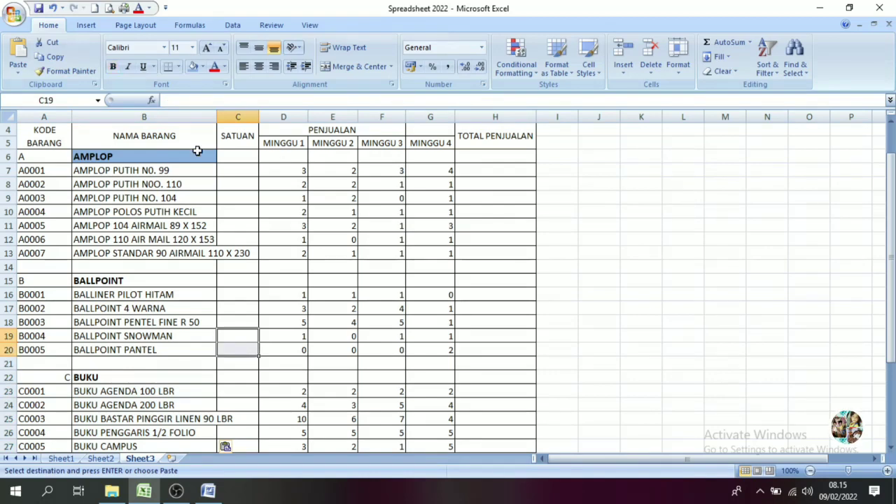
left_click_drag(211, 115, 259, 115)
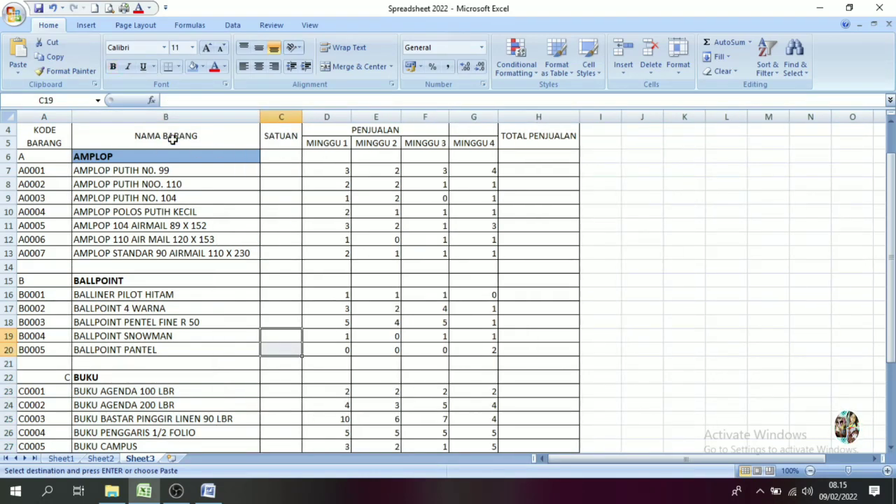
left_click(280, 148)
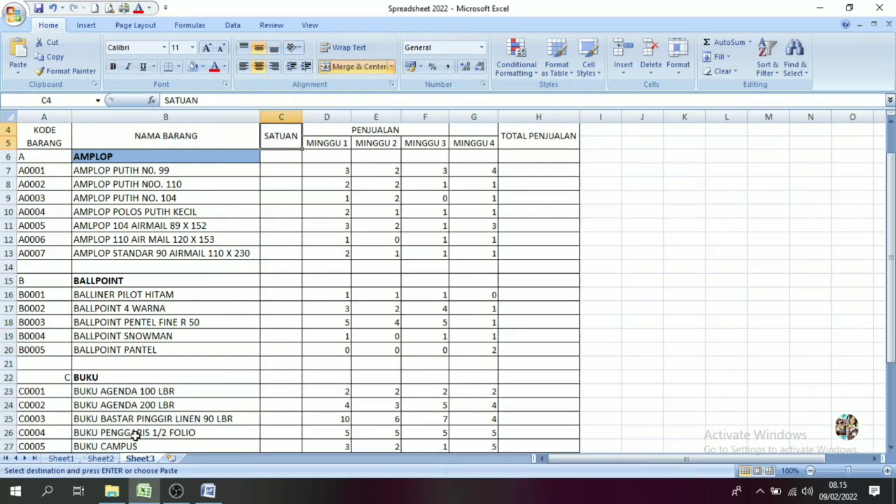
- Copy the AMPLOP PAK units from Sheet2 C9:C15 into Sheet3 C7:C13
left_click(100, 458)
scroll(278, 240, "up", 1)
scroll(278, 240, "up", 2)
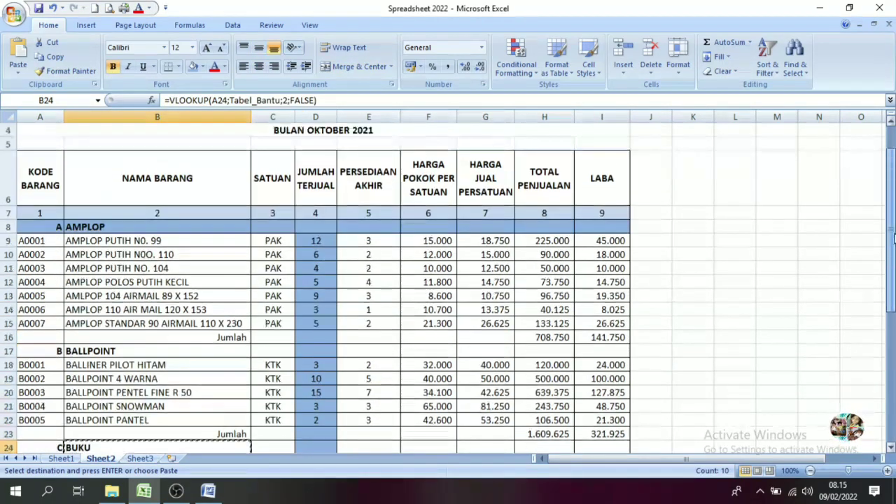
left_click_drag(278, 240, 276, 323)
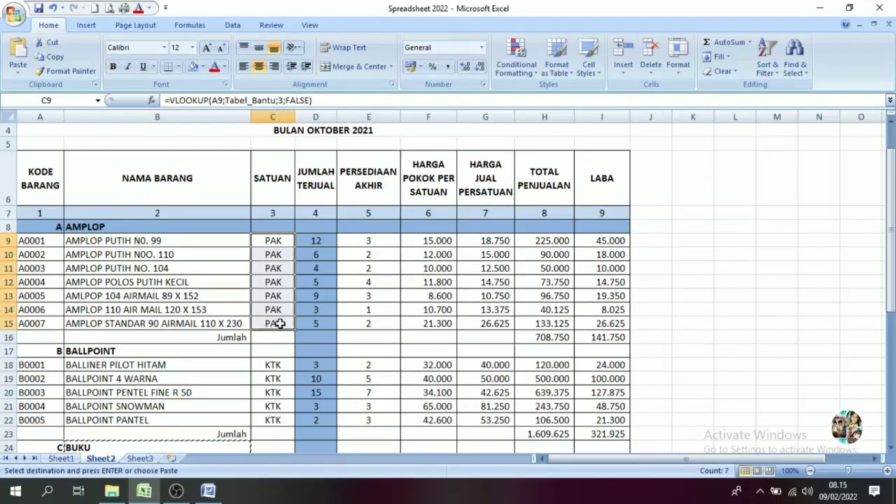
key("ctrl+c")
left_click(140, 459)
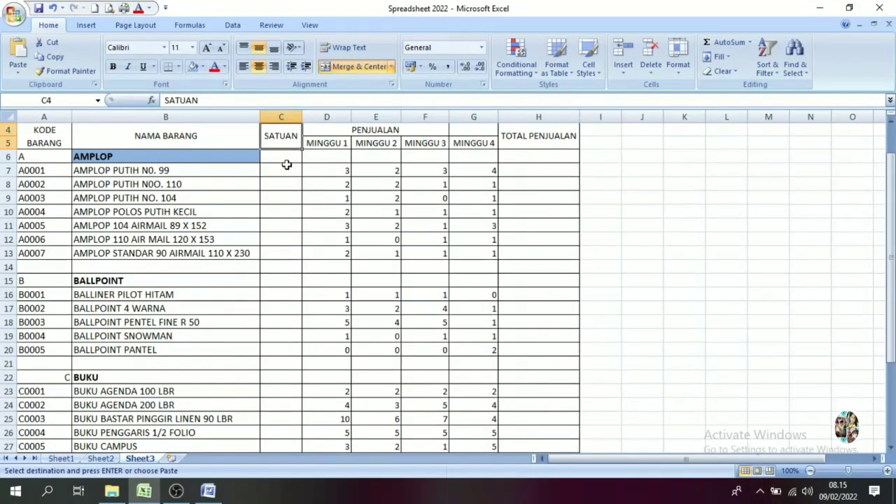
left_click_drag(286, 170, 284, 253)
key("ctrl+v")
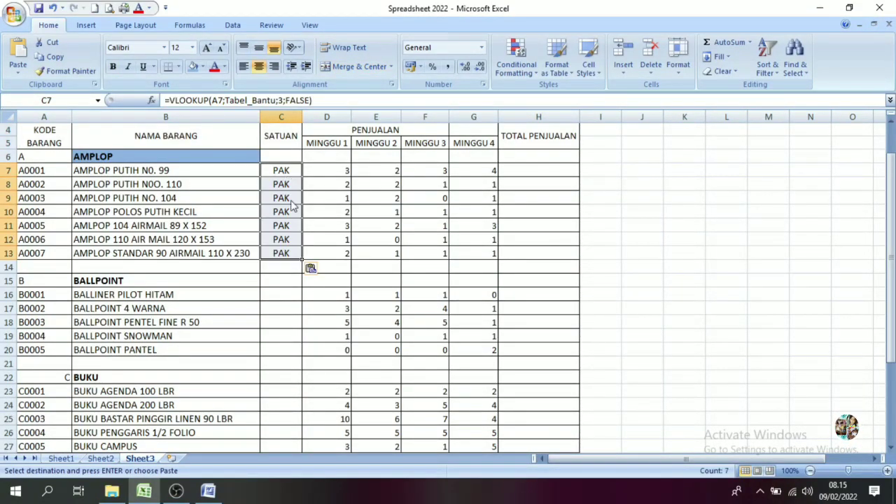
- Copy the BALLPOINT KTK units from Sheet2 C18:C22 into Sheet3 C16:C20
left_click(105, 459)
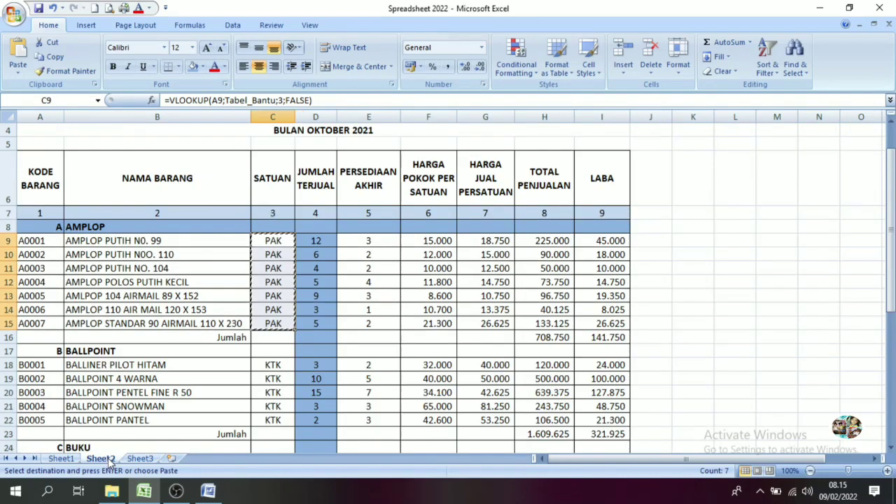
left_click_drag(277, 365, 266, 423)
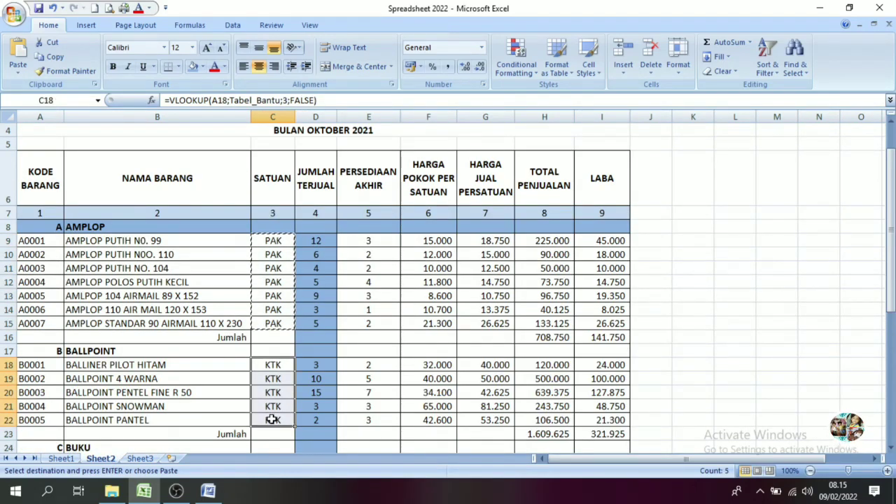
key("ctrl+c")
left_click(140, 458)
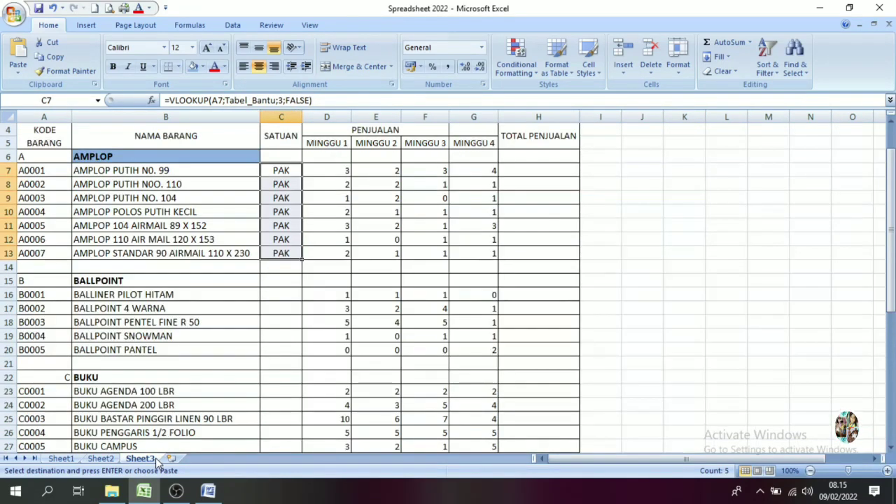
left_click(284, 283)
left_click(285, 293)
key("ctrl+v")
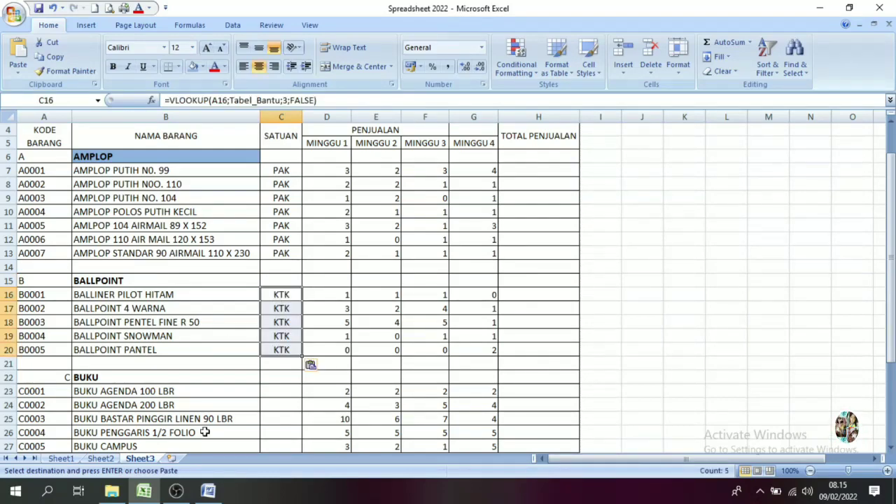
- Copy the BUKU PCS units from Sheet2 C25:C33 into Sheet3 starting at C23
left_click(101, 458)
scroll(721, 301, "down", 5)
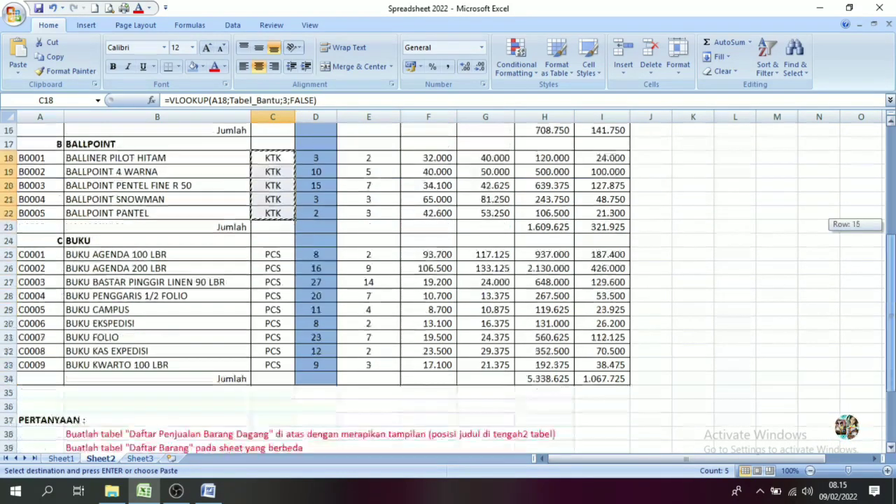
scroll(721, 301, "down", 1)
left_click_drag(273, 213, 276, 320)
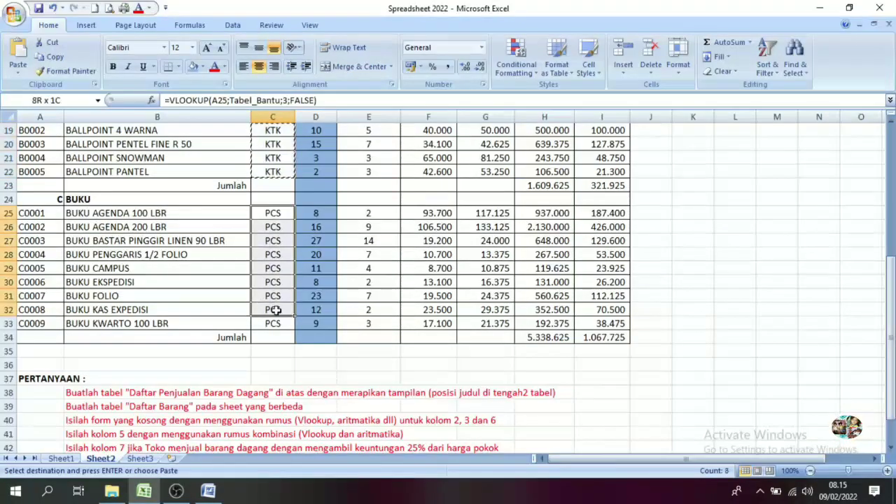
key("ctrl+c")
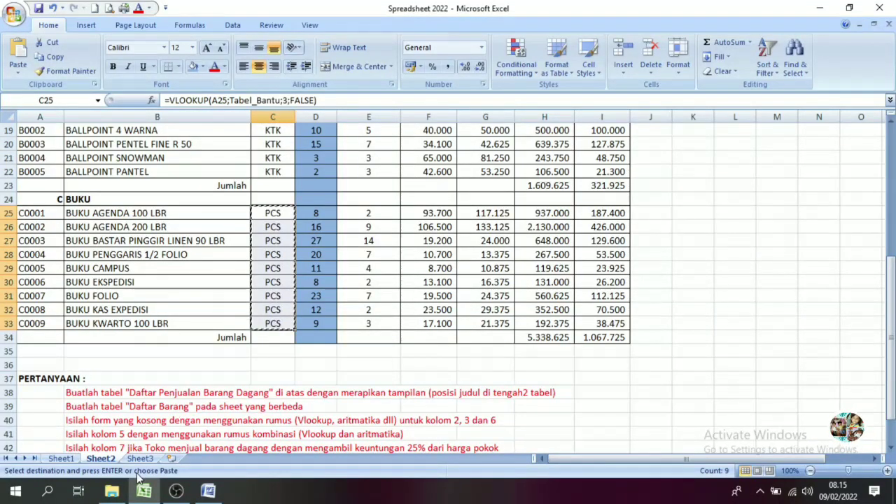
left_click(140, 458)
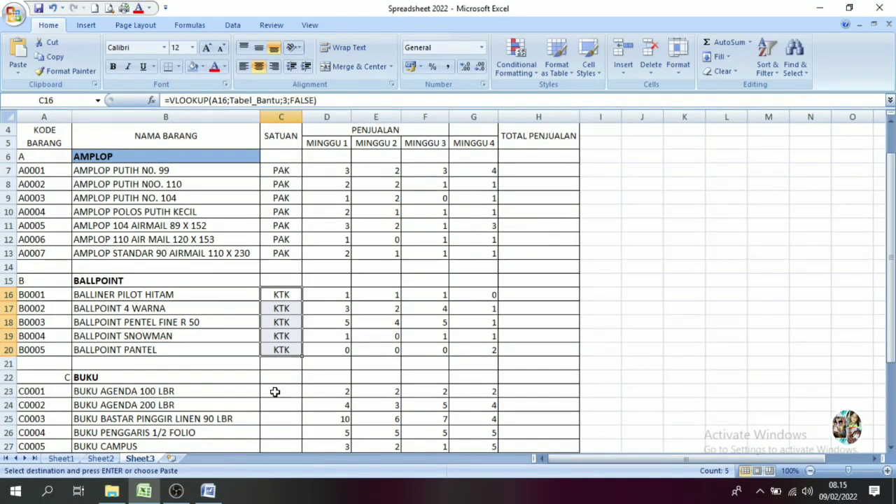
left_click(295, 392)
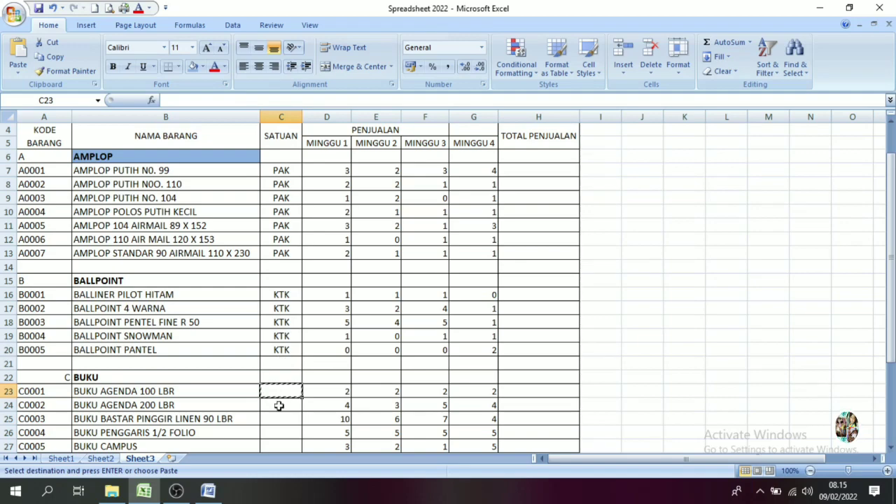
left_click(100, 459)
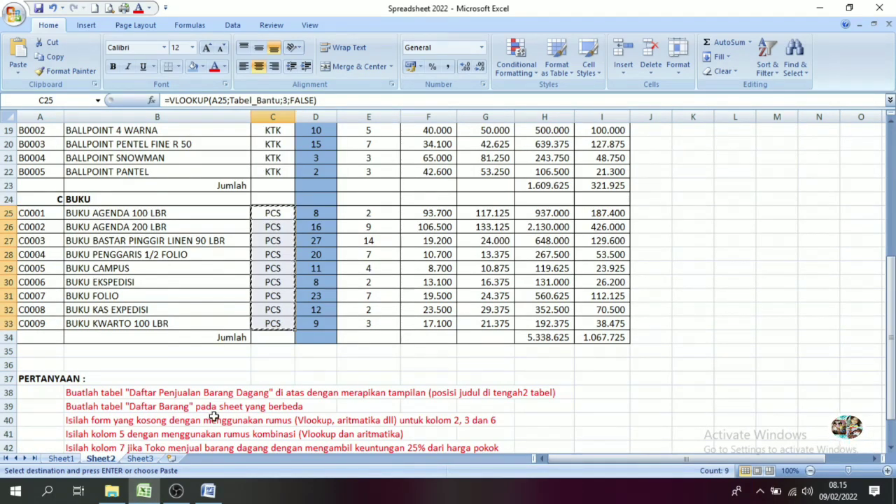
left_click(143, 460)
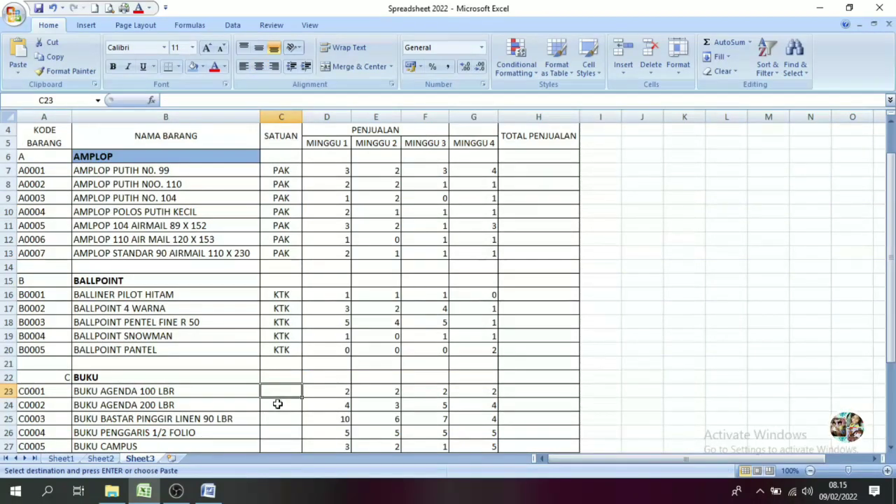
key("ctrl+v")
left_click_drag(890, 312, 890, 304)
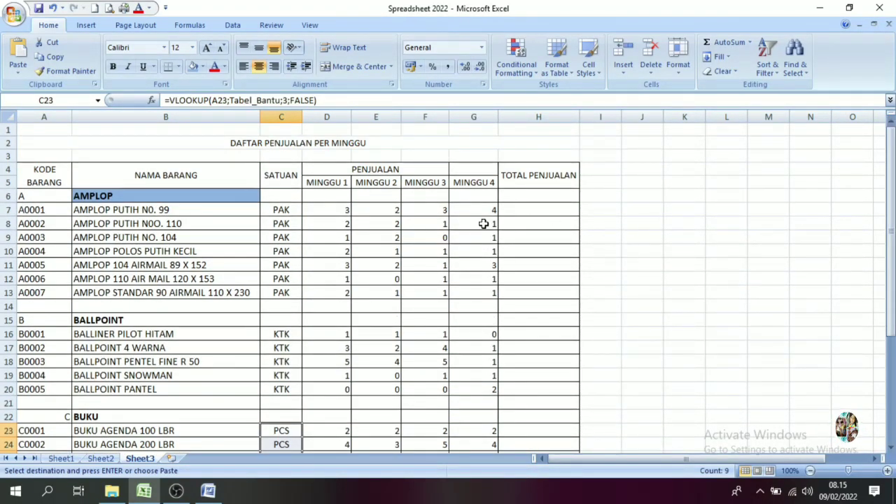
- Enter =SUM(D7:G7) in H7 and fill it down to H31
left_click(523, 196)
left_click(527, 210)
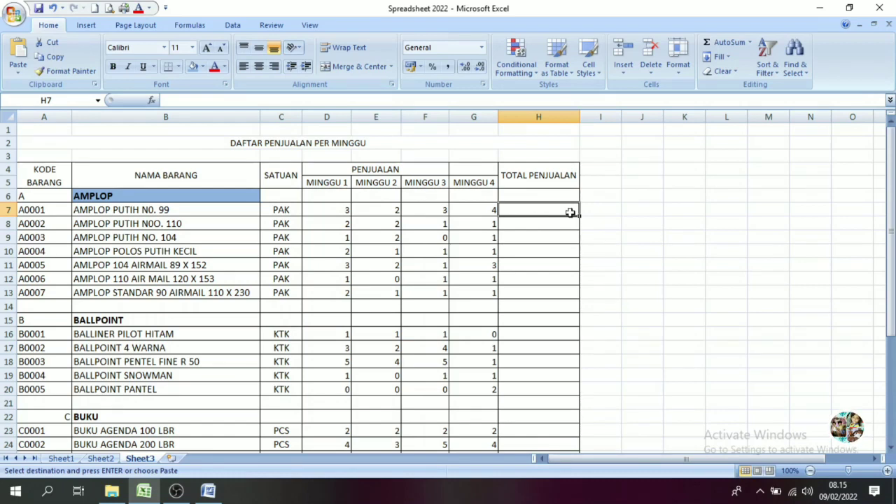
type("=sum")
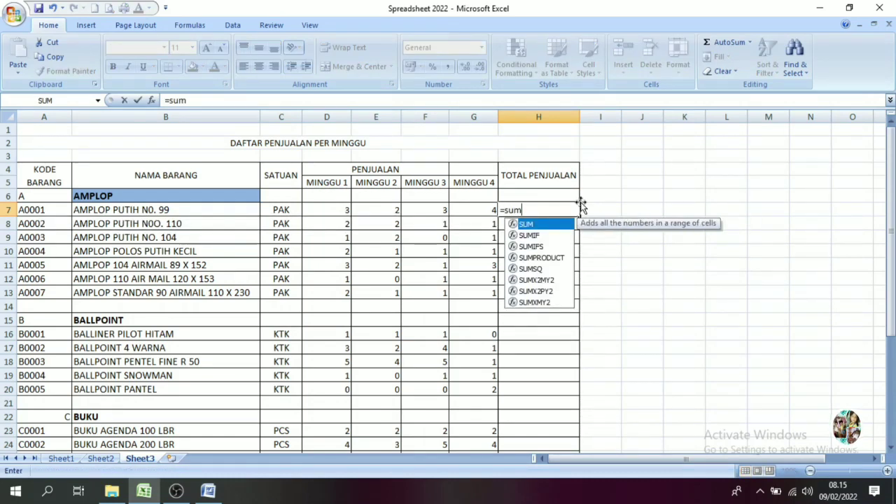
type("(")
left_click_drag(316, 214, 473, 215)
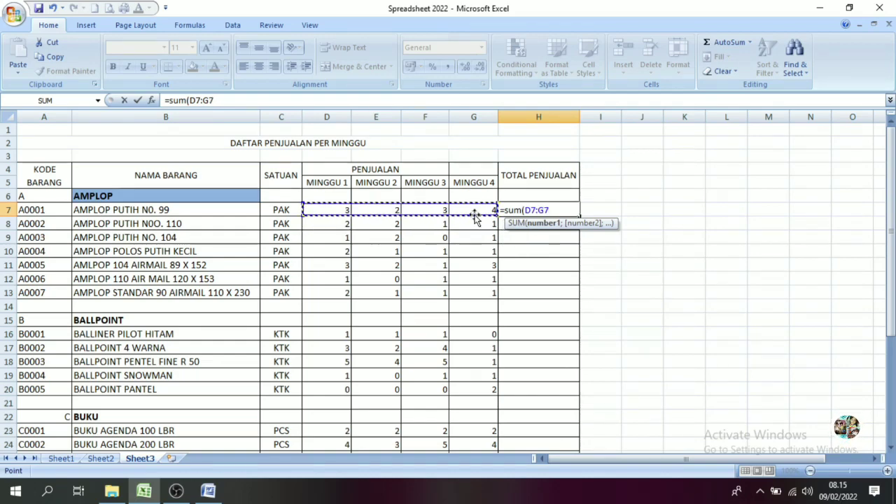
key("Return")
left_click(536, 210)
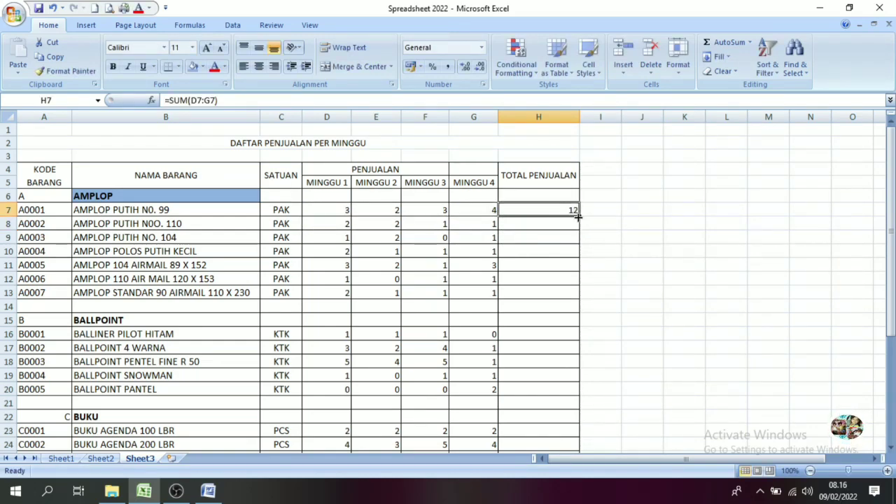
left_click_drag(578, 217, 574, 418)
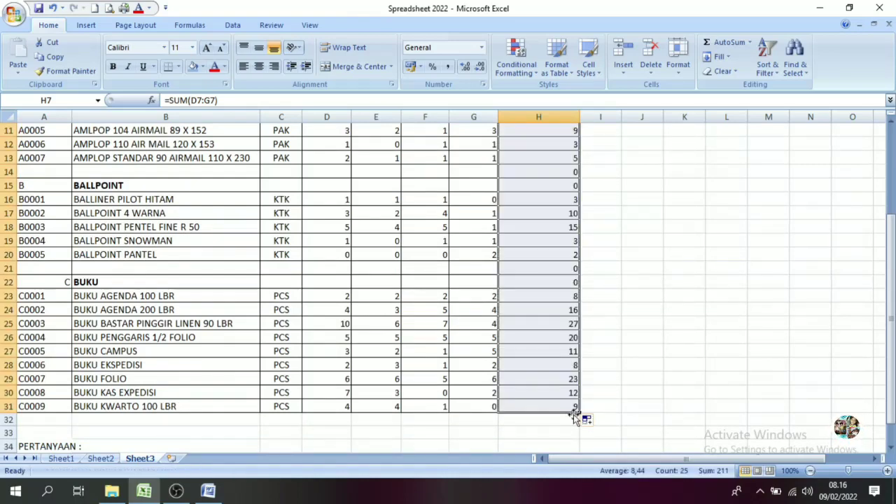
left_click(563, 293)
- Clear the zero totals in H21:H22 and H14:H15
left_click_drag(562, 266, 564, 281)
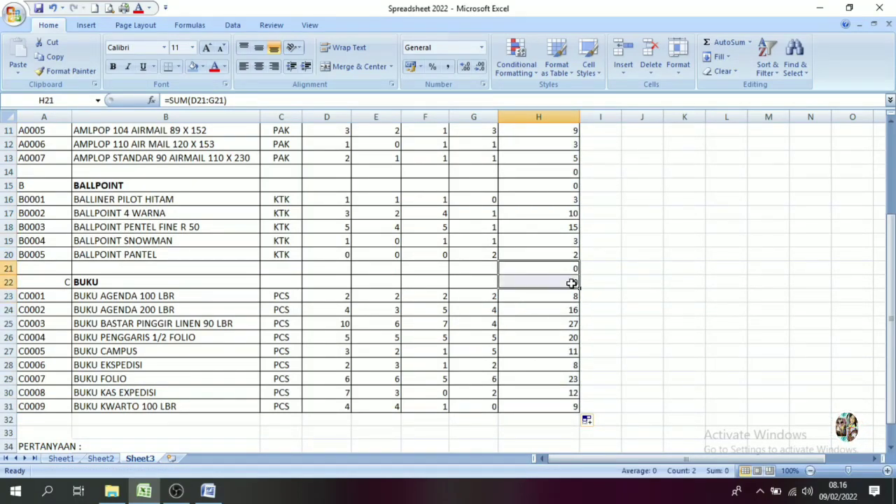
key("Delete")
left_click_drag(889, 273, 872, 206)
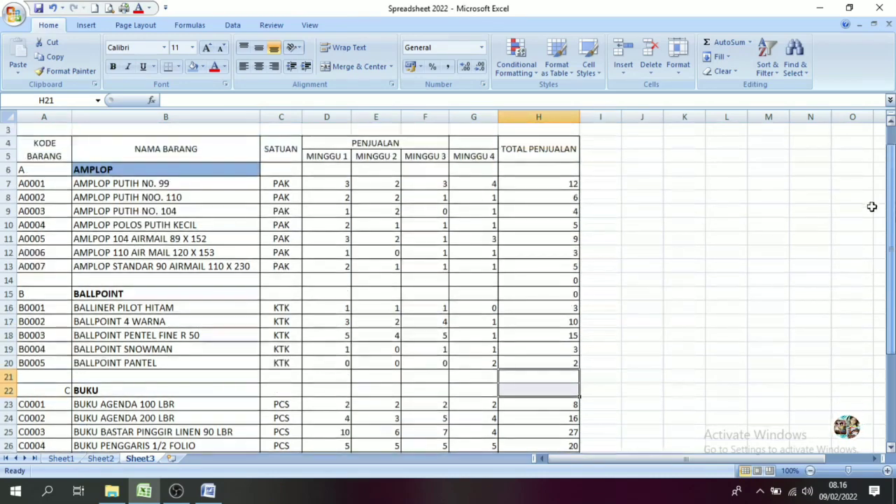
left_click_drag(568, 276, 568, 294)
key("Delete")
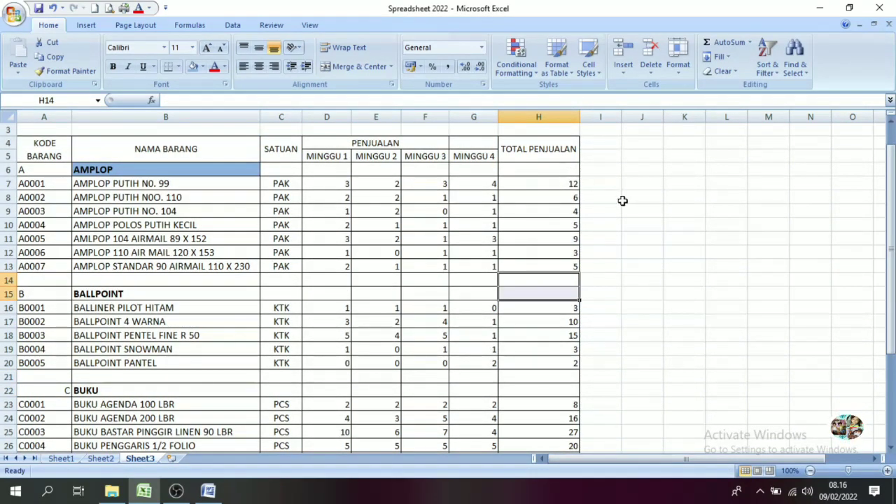
left_click_drag(889, 280, 890, 259)
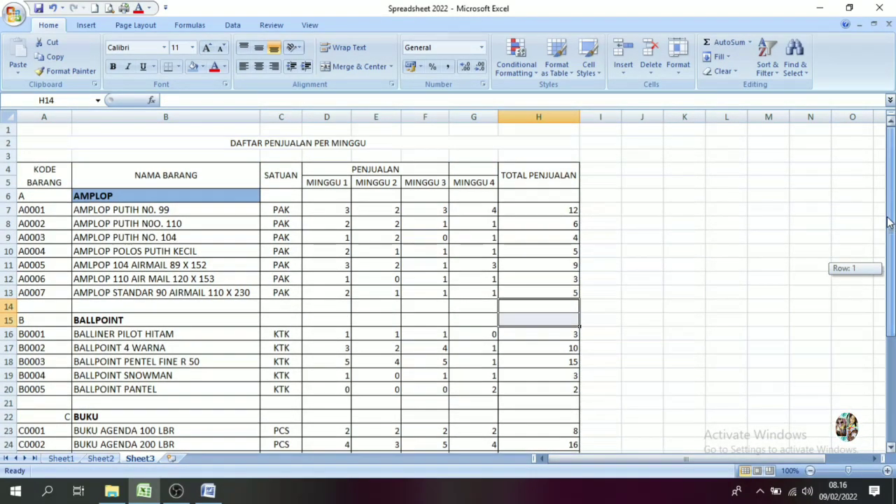
- Make the DAFTAR PENJUALAN PER MINGGU title bold at 14 pt
left_click(248, 144)
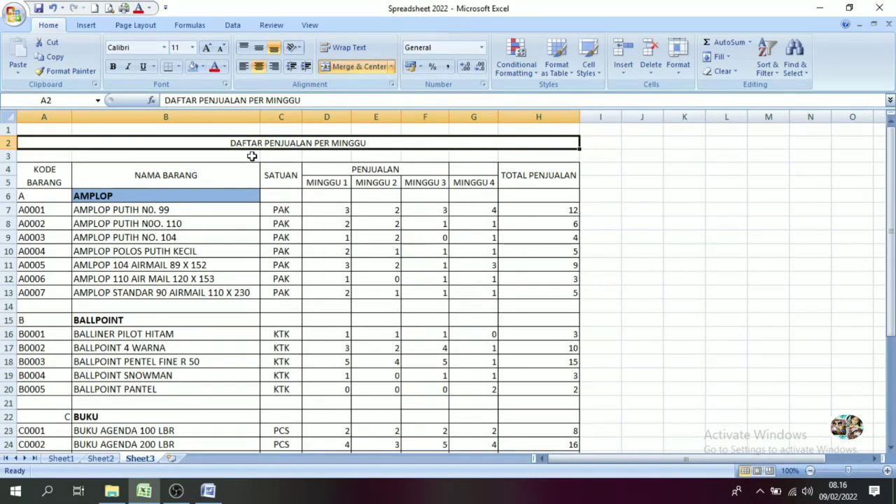
left_click(112, 68)
left_click(191, 47)
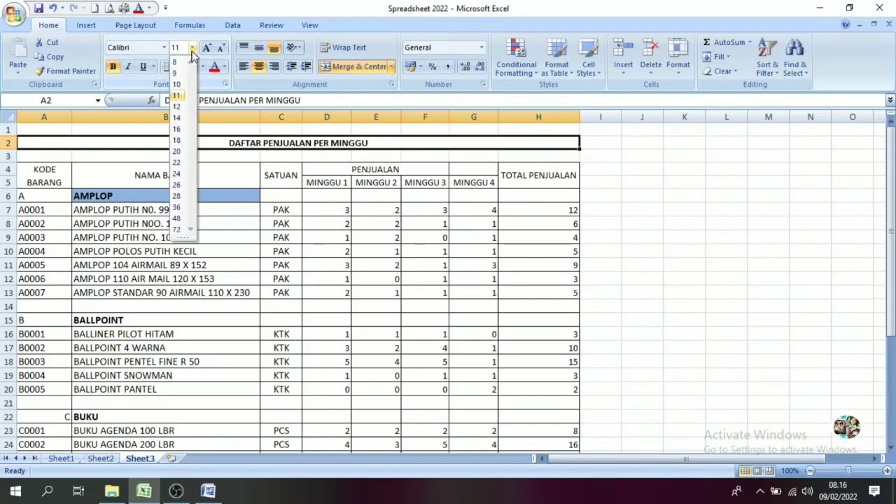
left_click(180, 116)
- Give the AMPLOP heading cell B6 a white fill
left_click(168, 199)
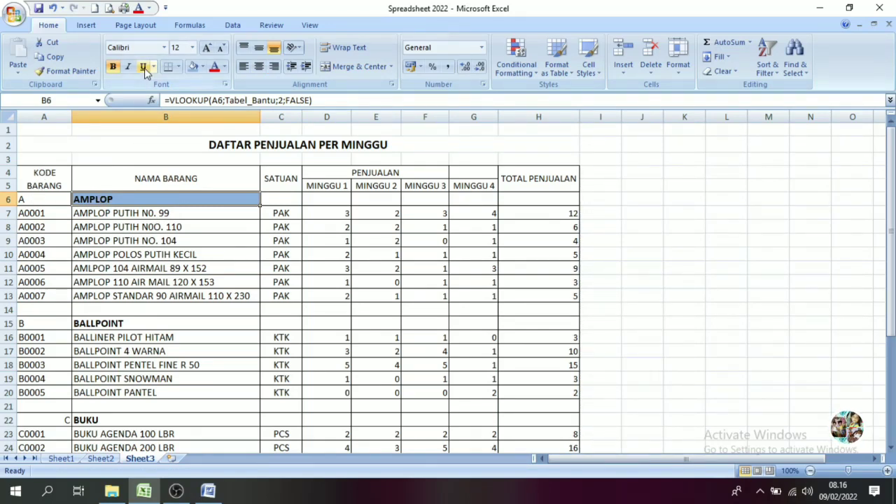
left_click(201, 67)
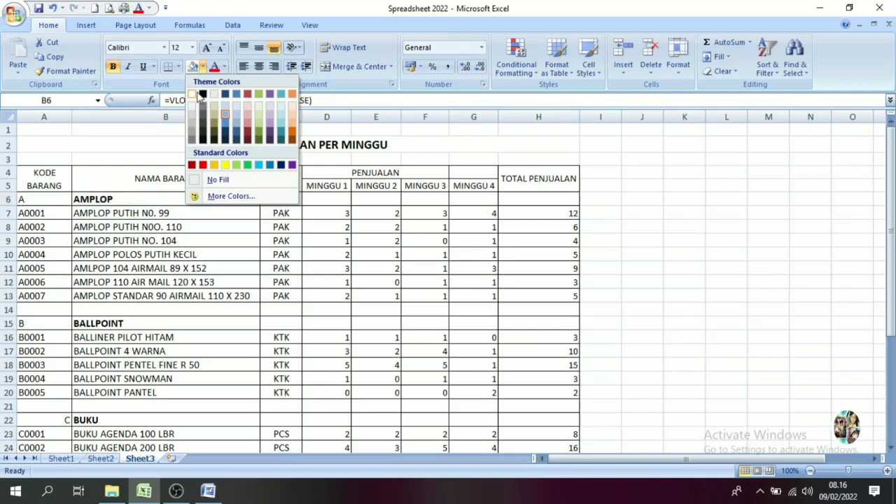
left_click(201, 93)
left_click(196, 242)
key("Down")
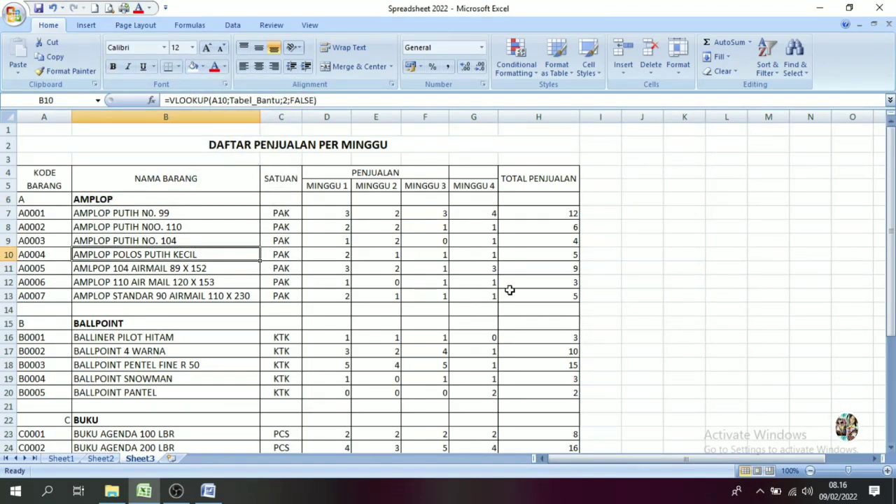
left_click_drag(891, 227, 891, 231)
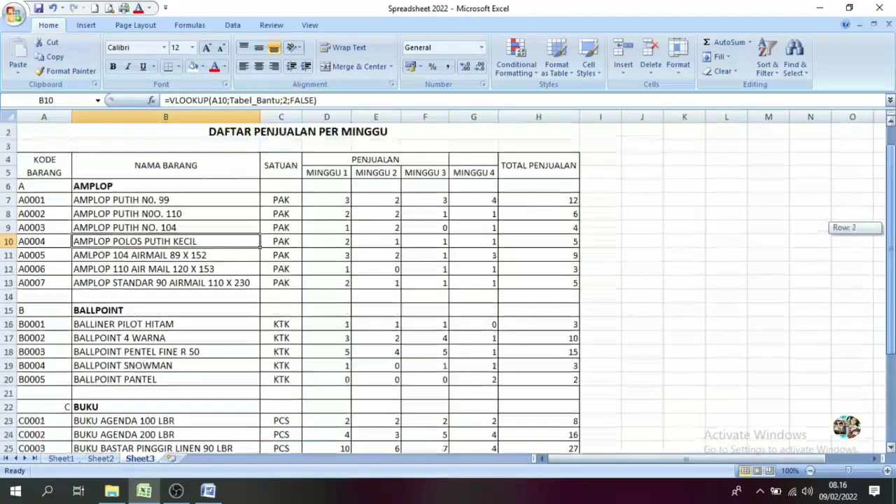
left_click_drag(890, 227, 890, 256)
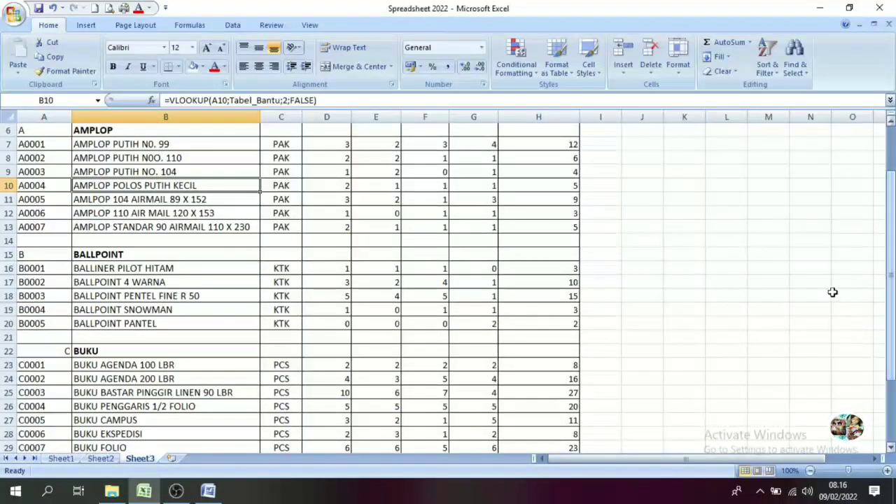
- Switch to Sheet1's price and stock list and clear its column selection
key("ctrl+Page_Up")
key("ctrl+Page_Up")
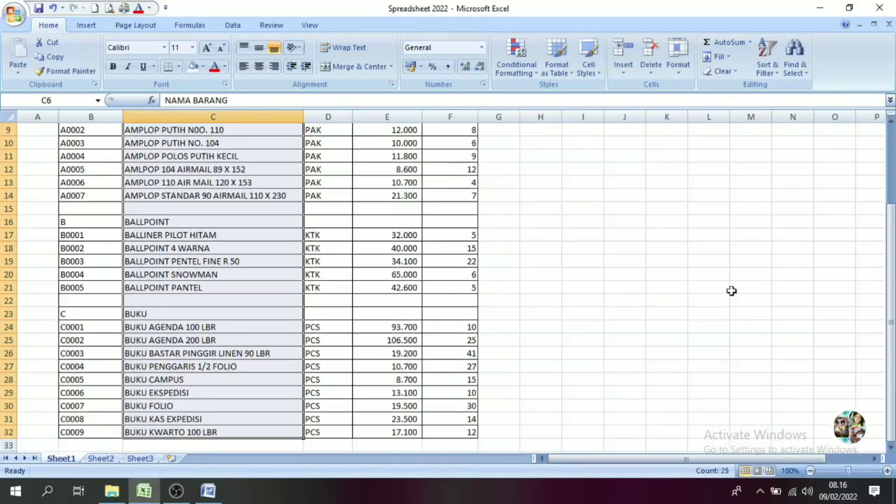
left_click(582, 422)
left_click_drag(890, 363, 891, 307)
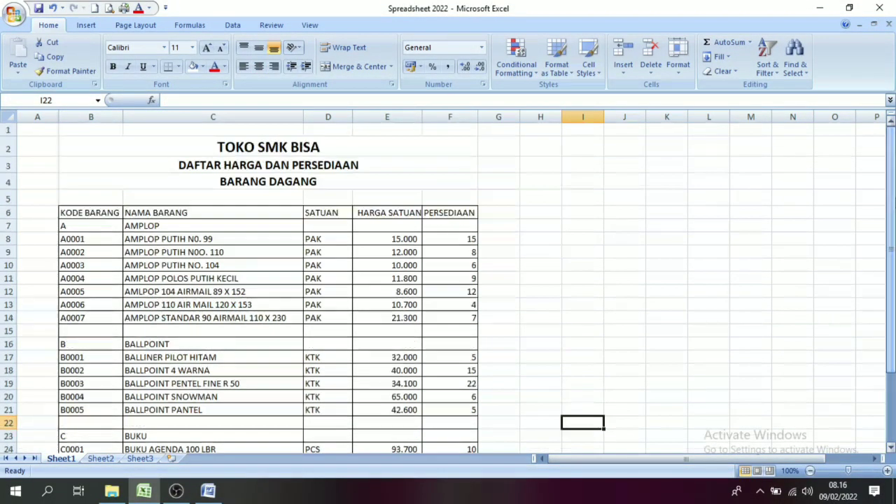